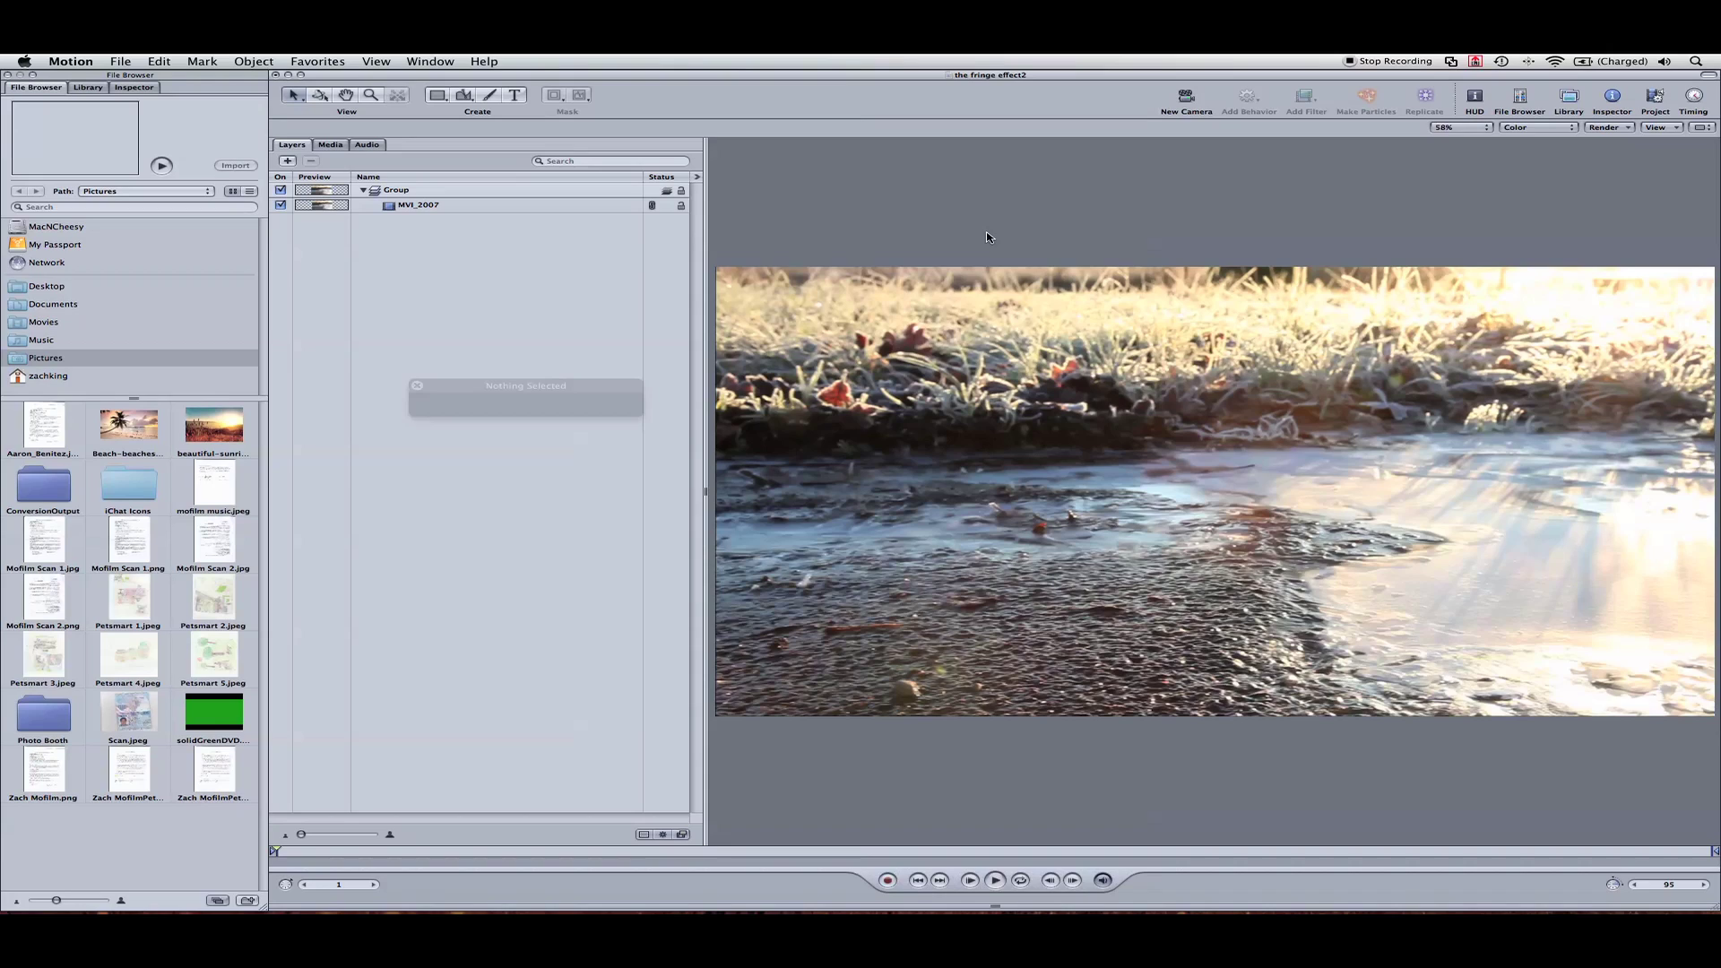
- Create a 'FRINGE EFFECT' text layer on the footage, enlarge it to 185pt and move it right
left_click(518, 96)
left_click(1032, 433)
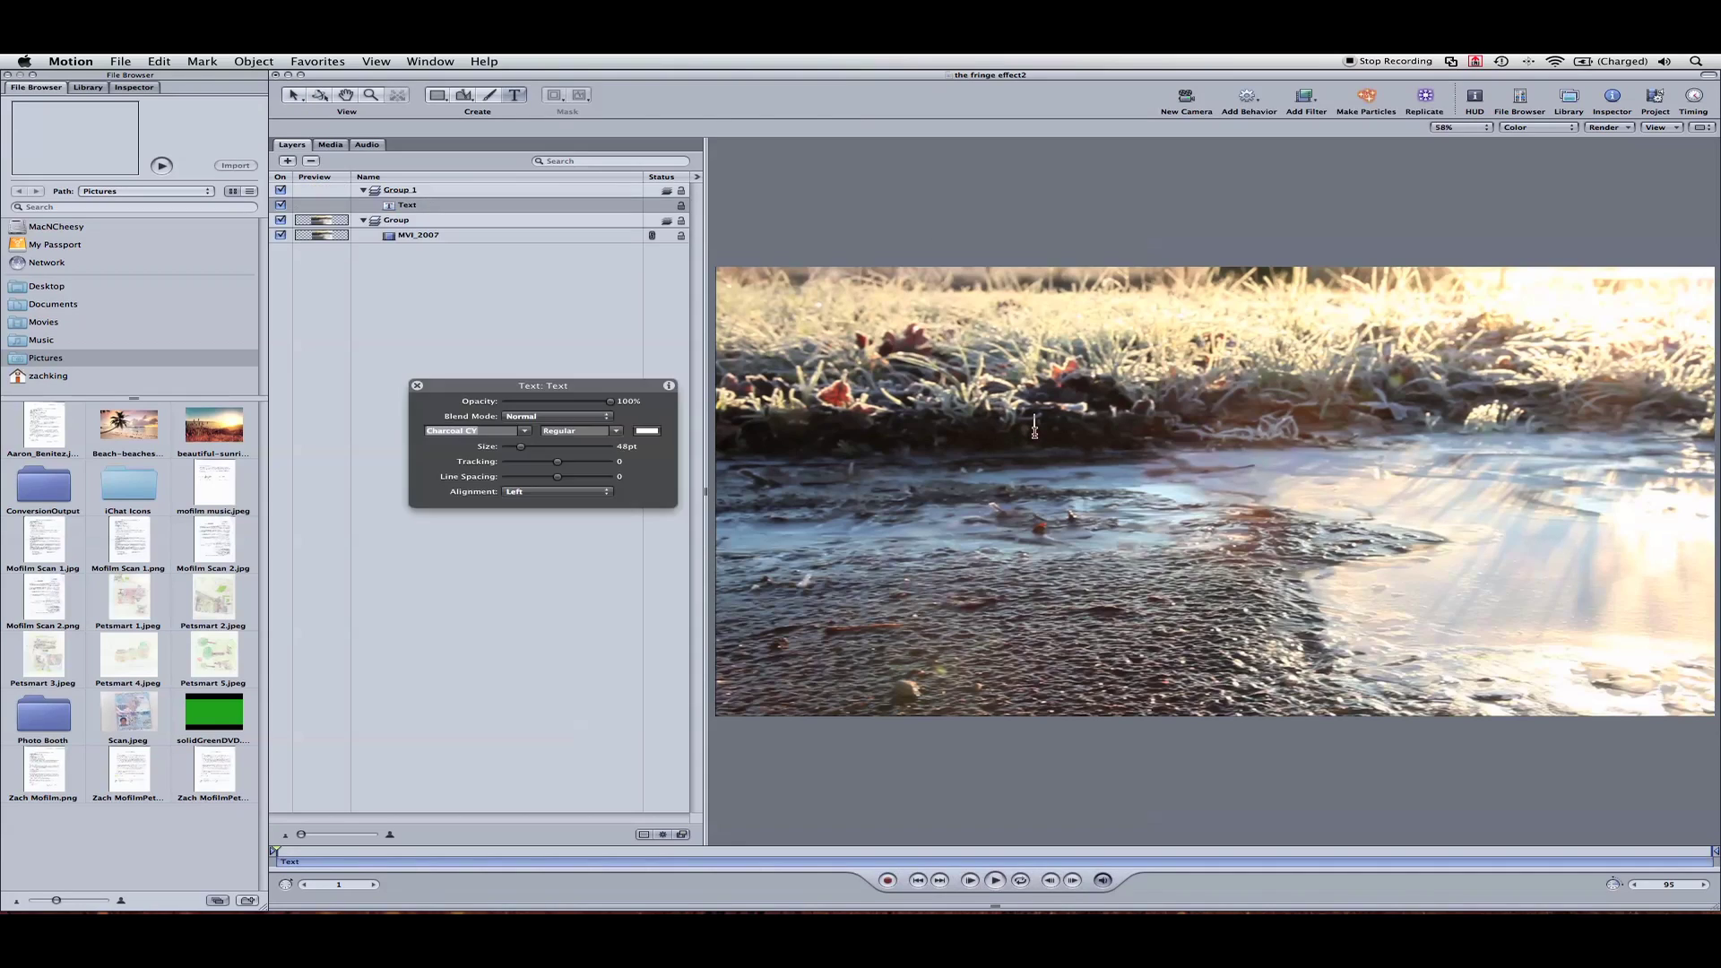
type("FRINGE EFFECT")
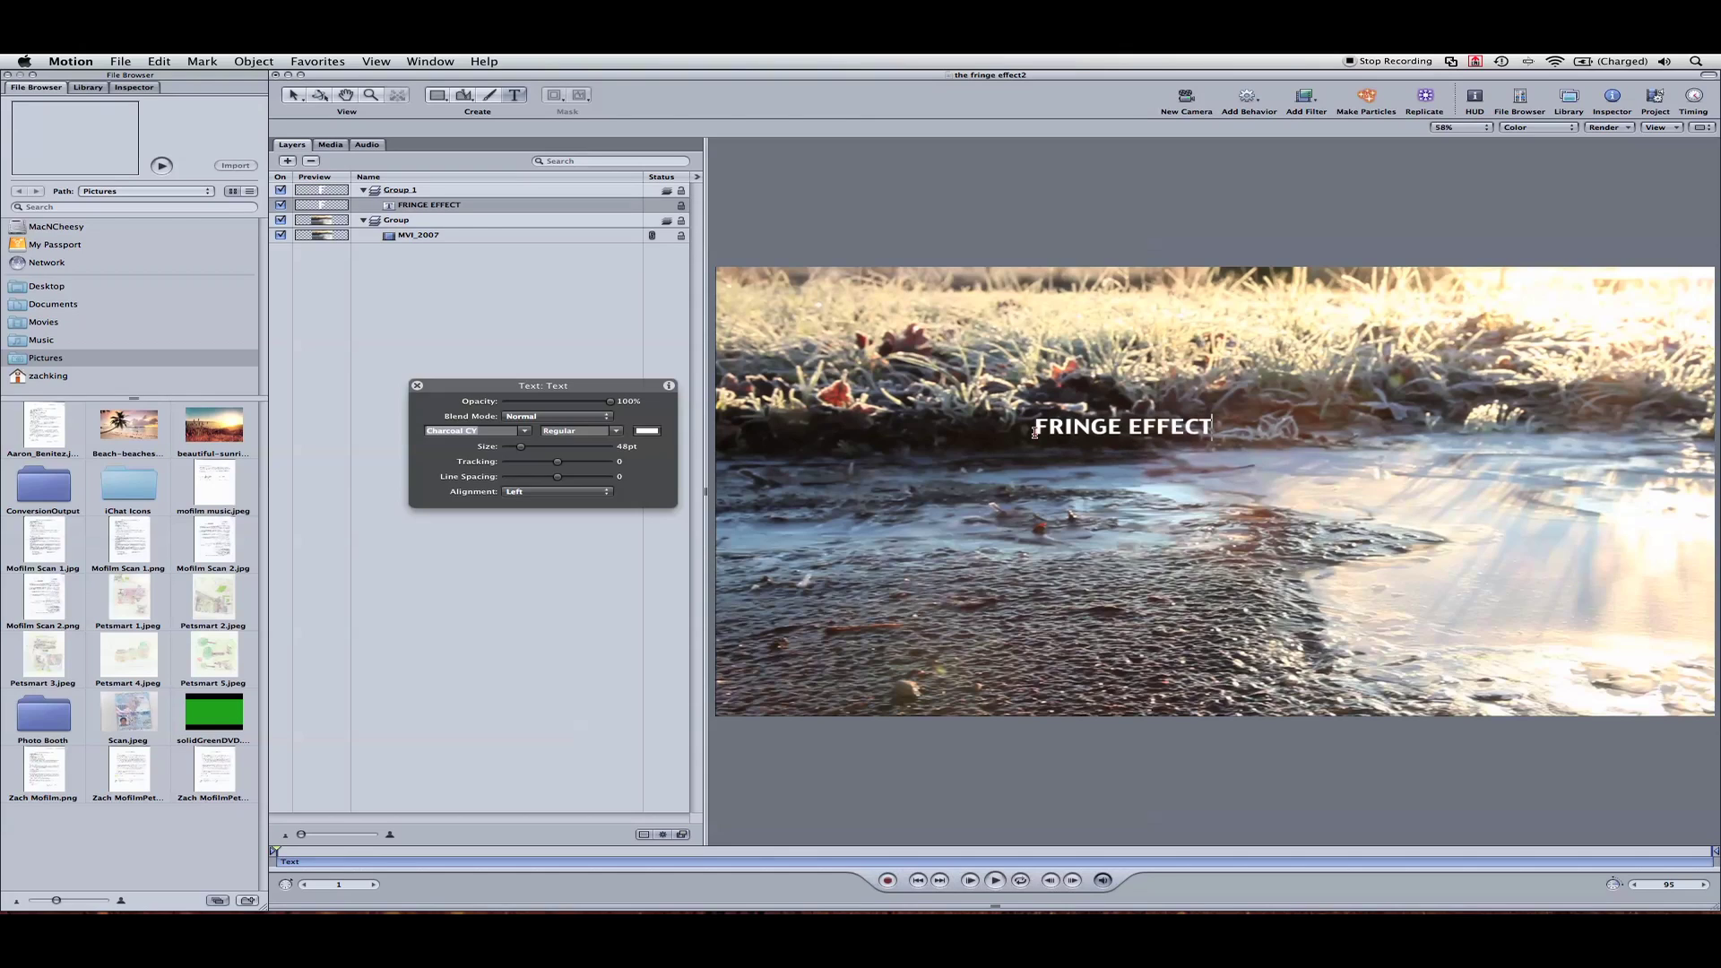
key("Escape")
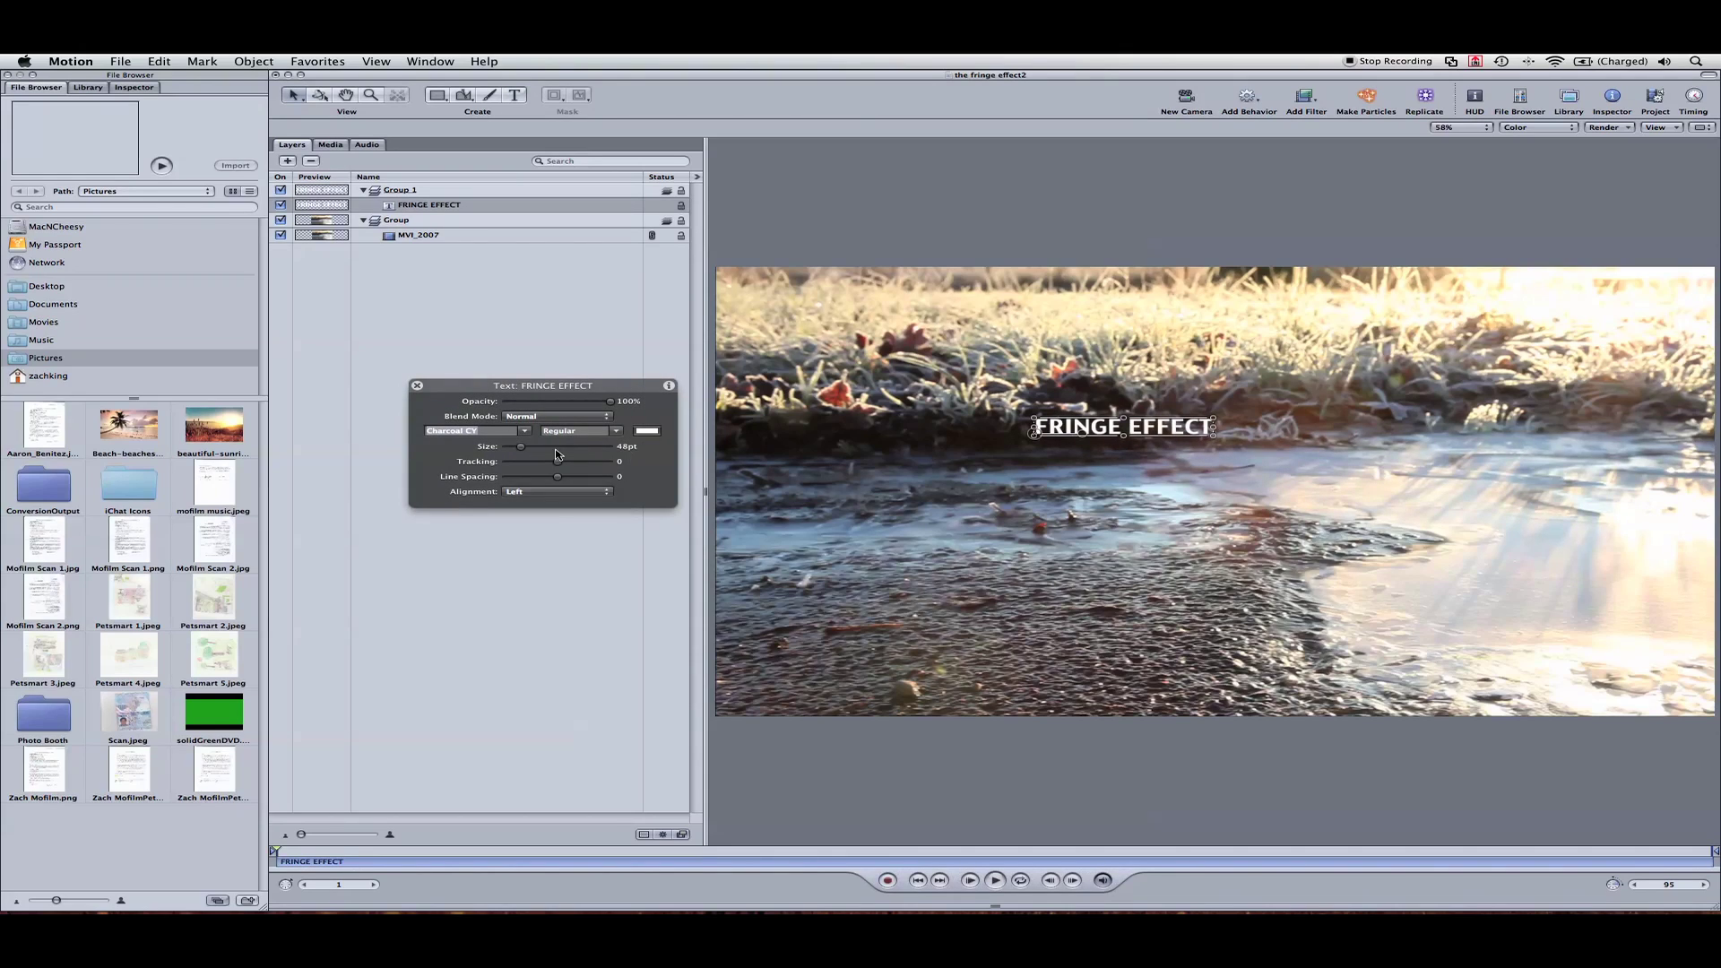
left_click_drag(559, 448, 573, 448)
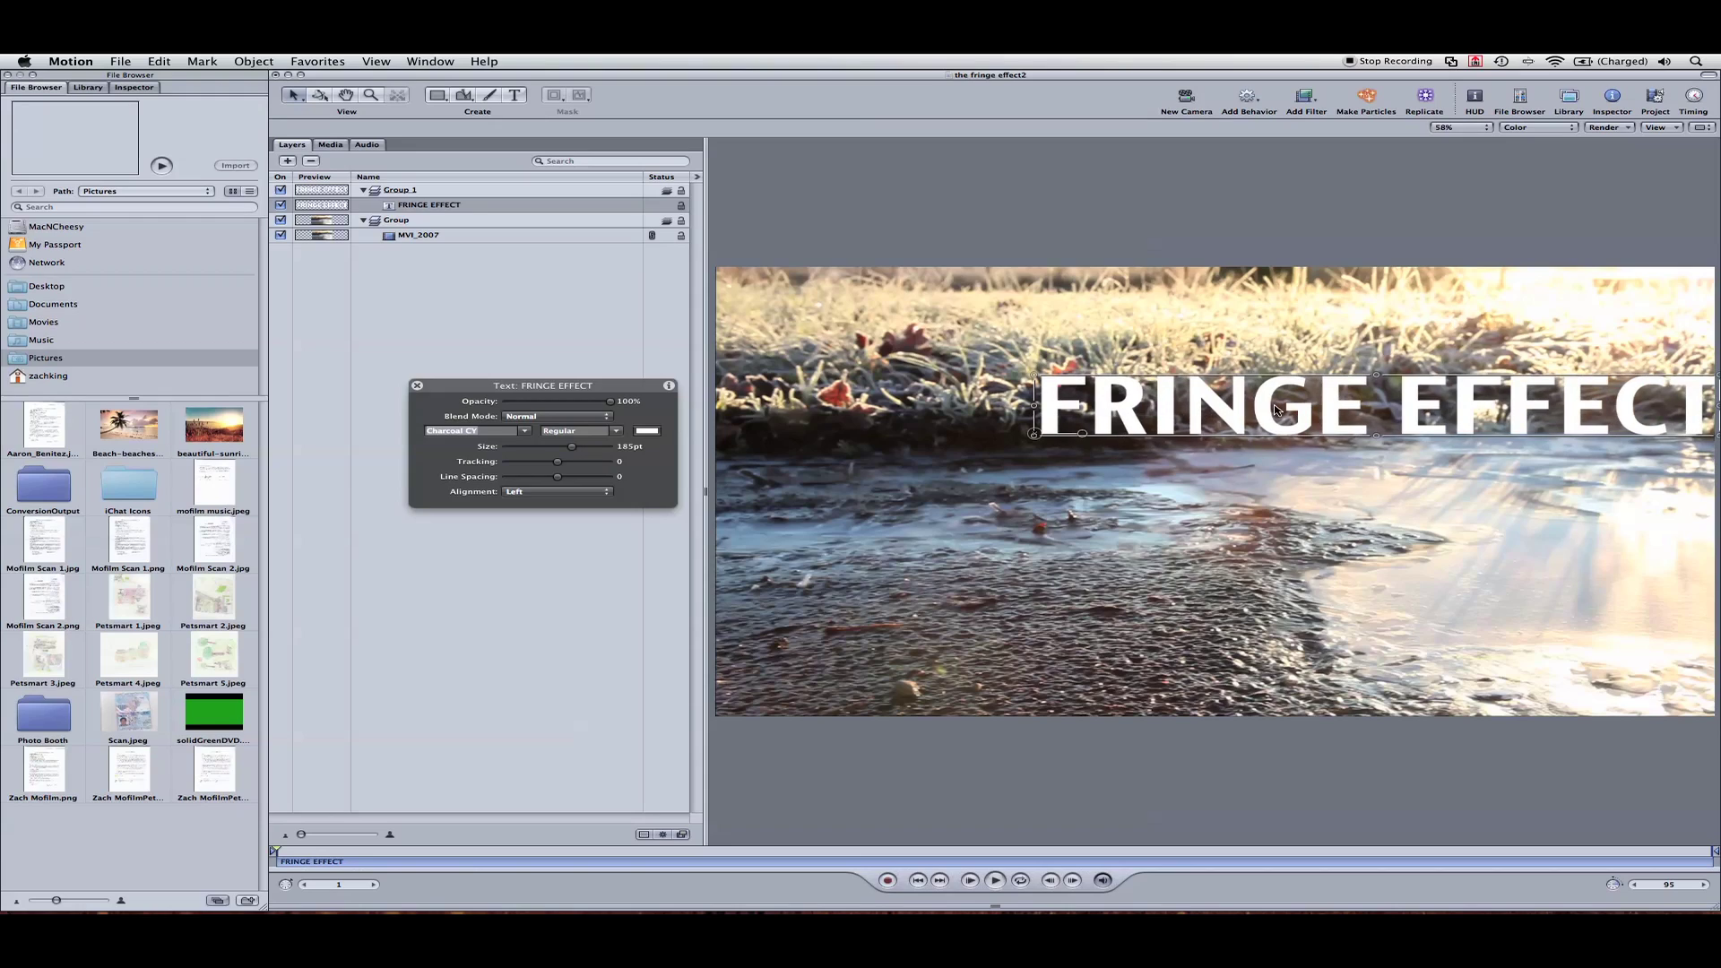
left_click_drag(1157, 415, 1288, 428)
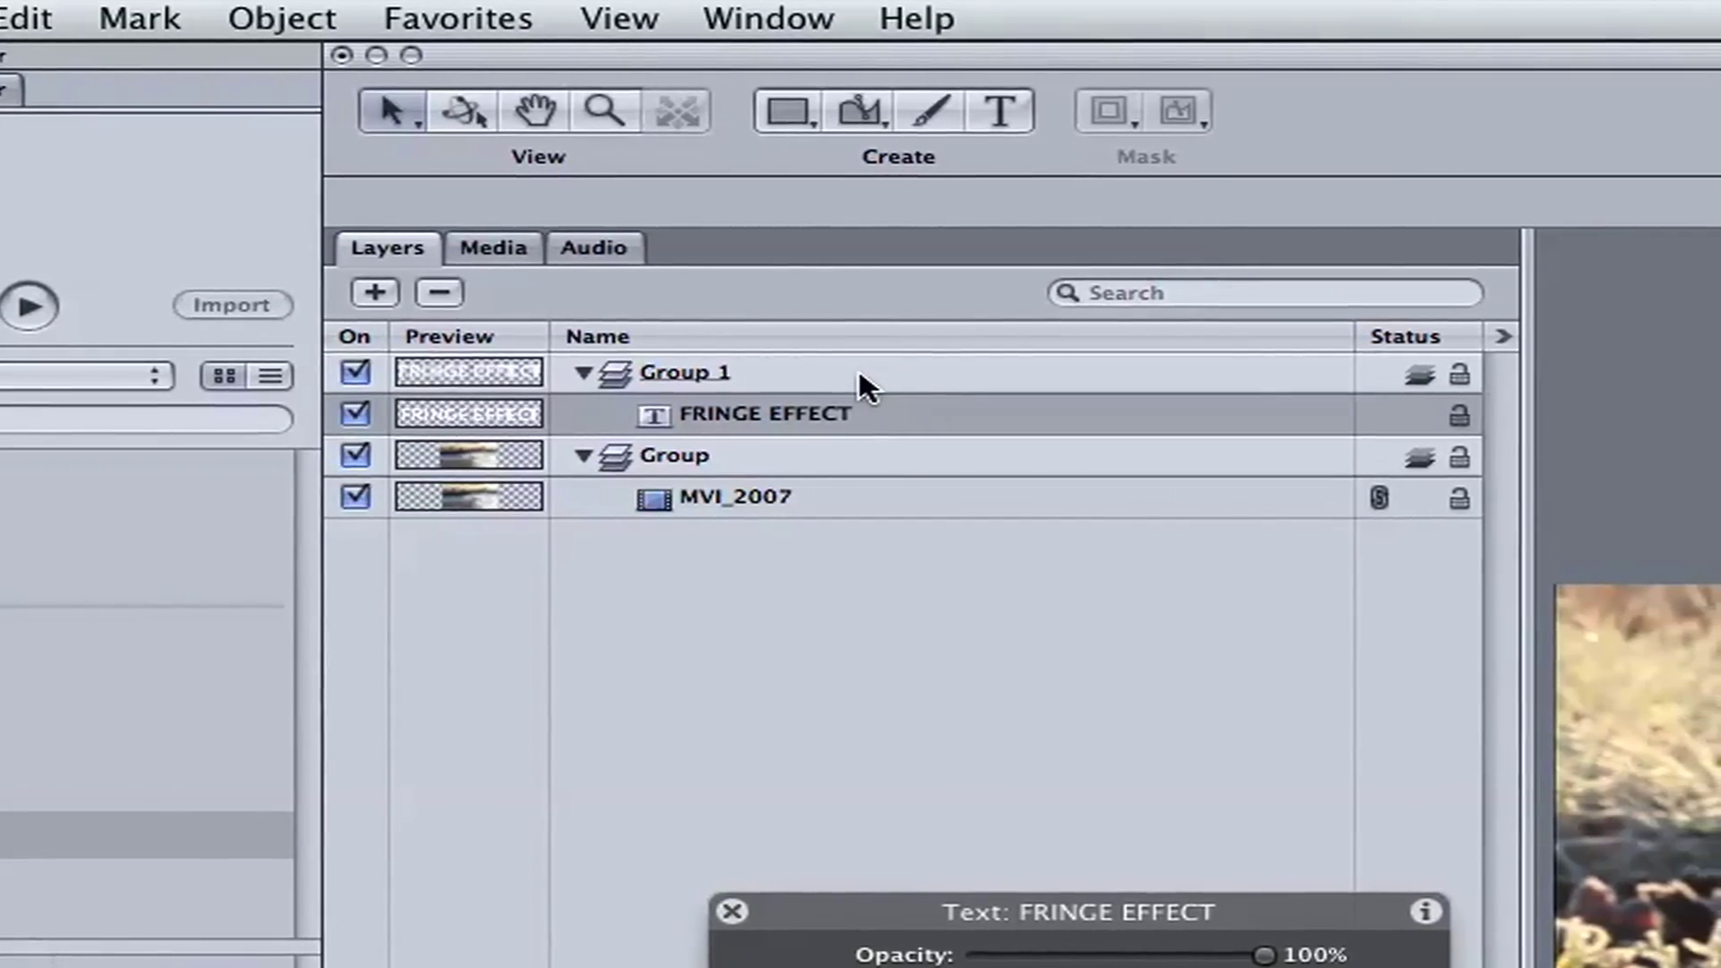
- Add an Analyze Motion tracking behavior to the MVI_2007 clip
left_click(839, 371)
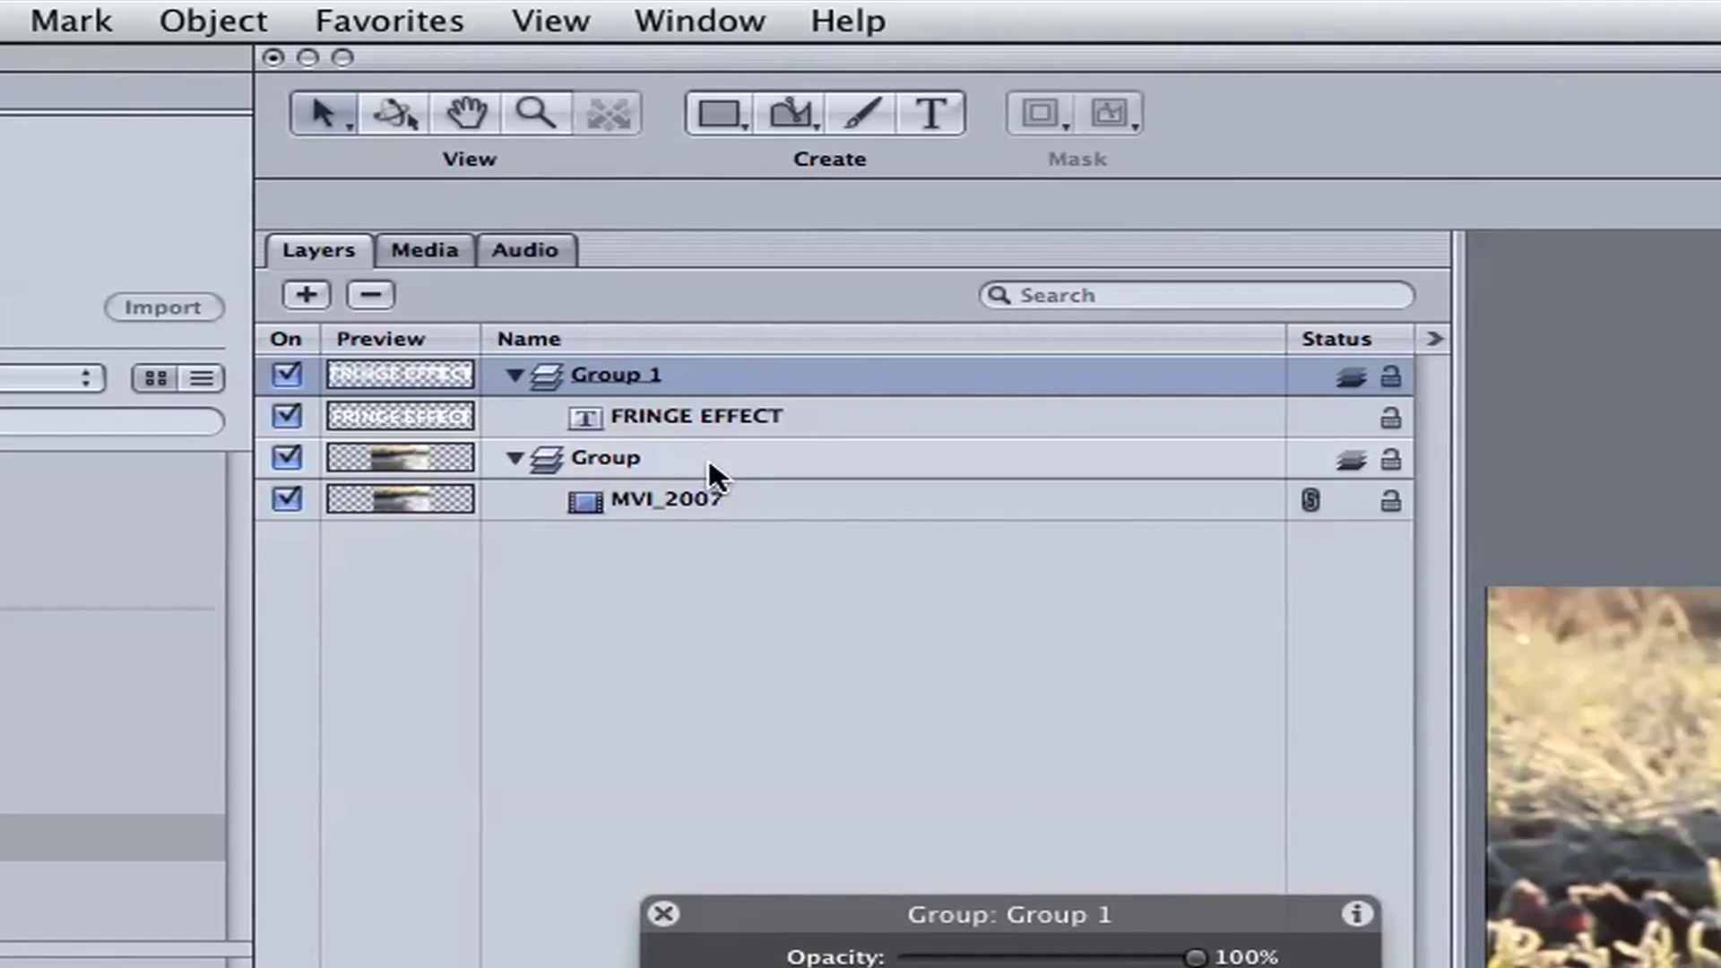
left_click(707, 457)
left_click(439, 237)
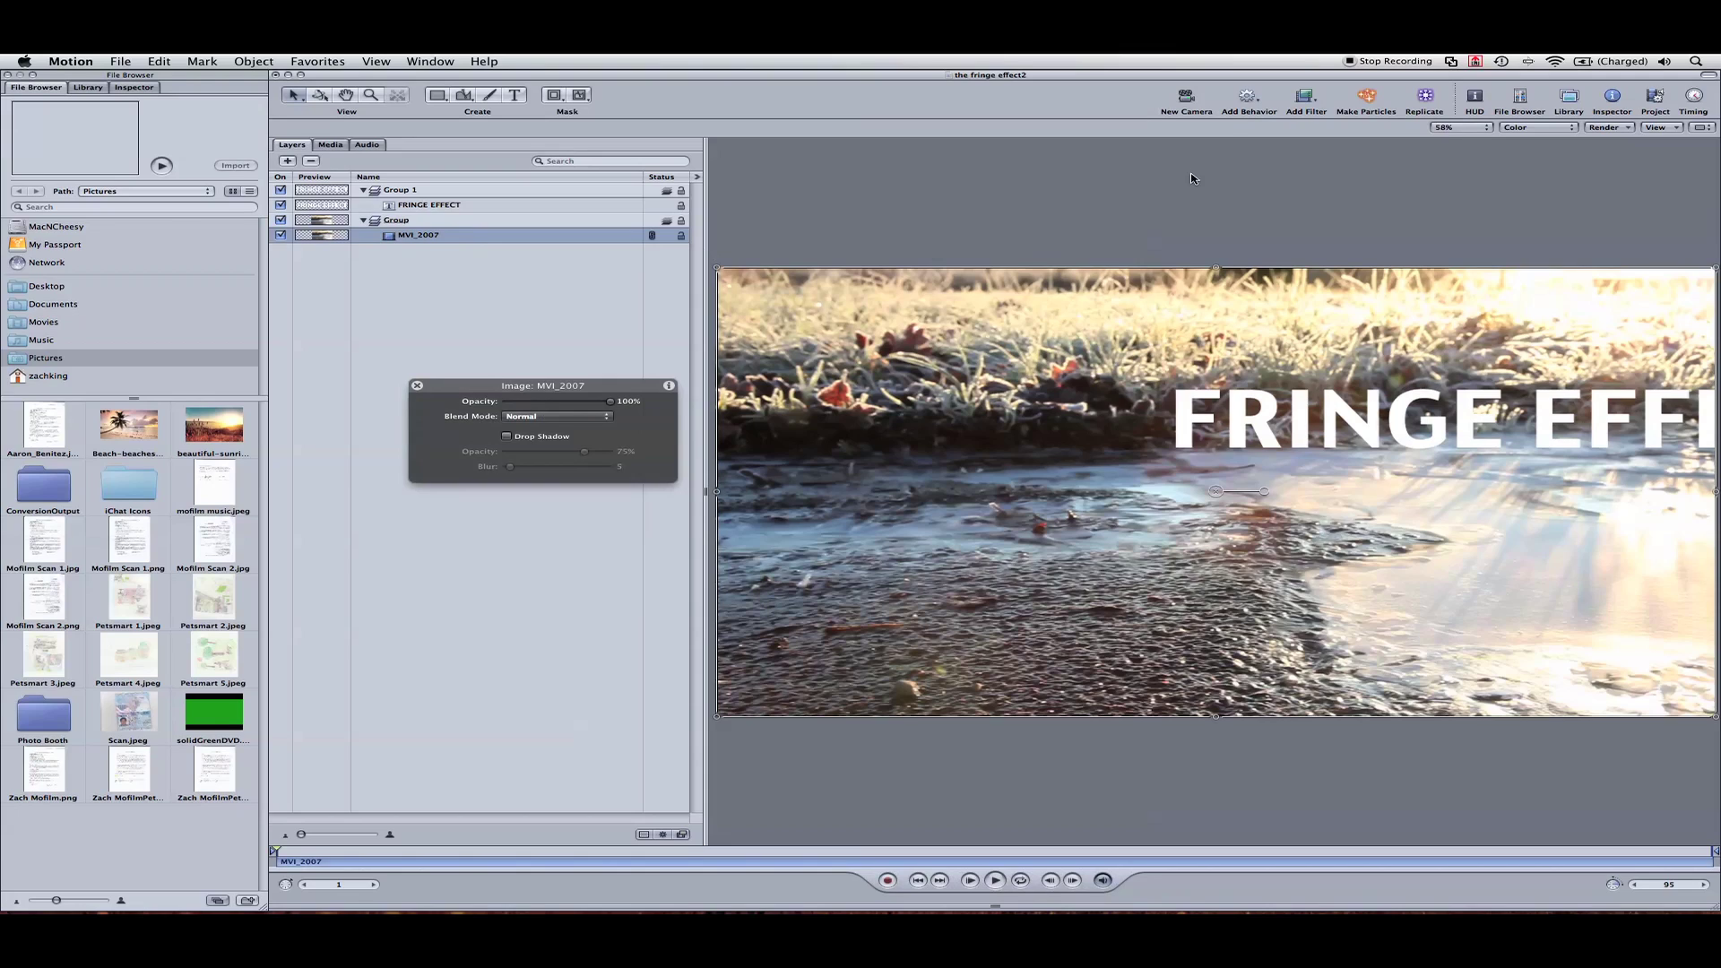
left_click(1246, 97)
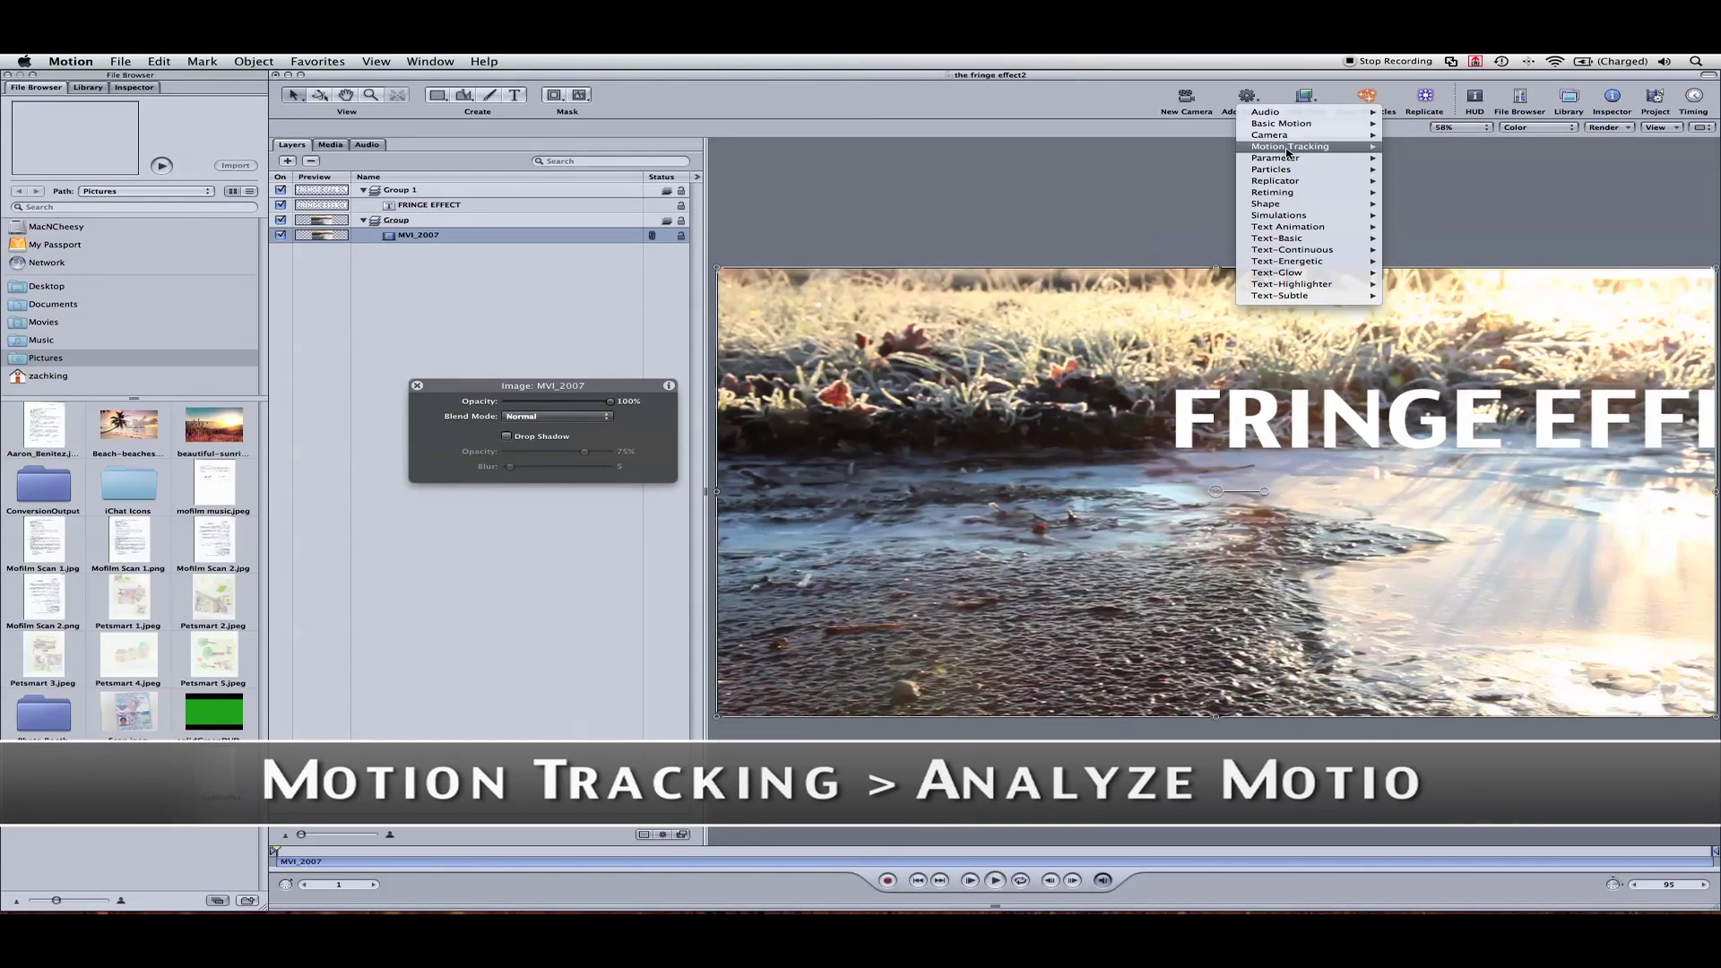
mouse_move(1344, 146)
left_click(1436, 151)
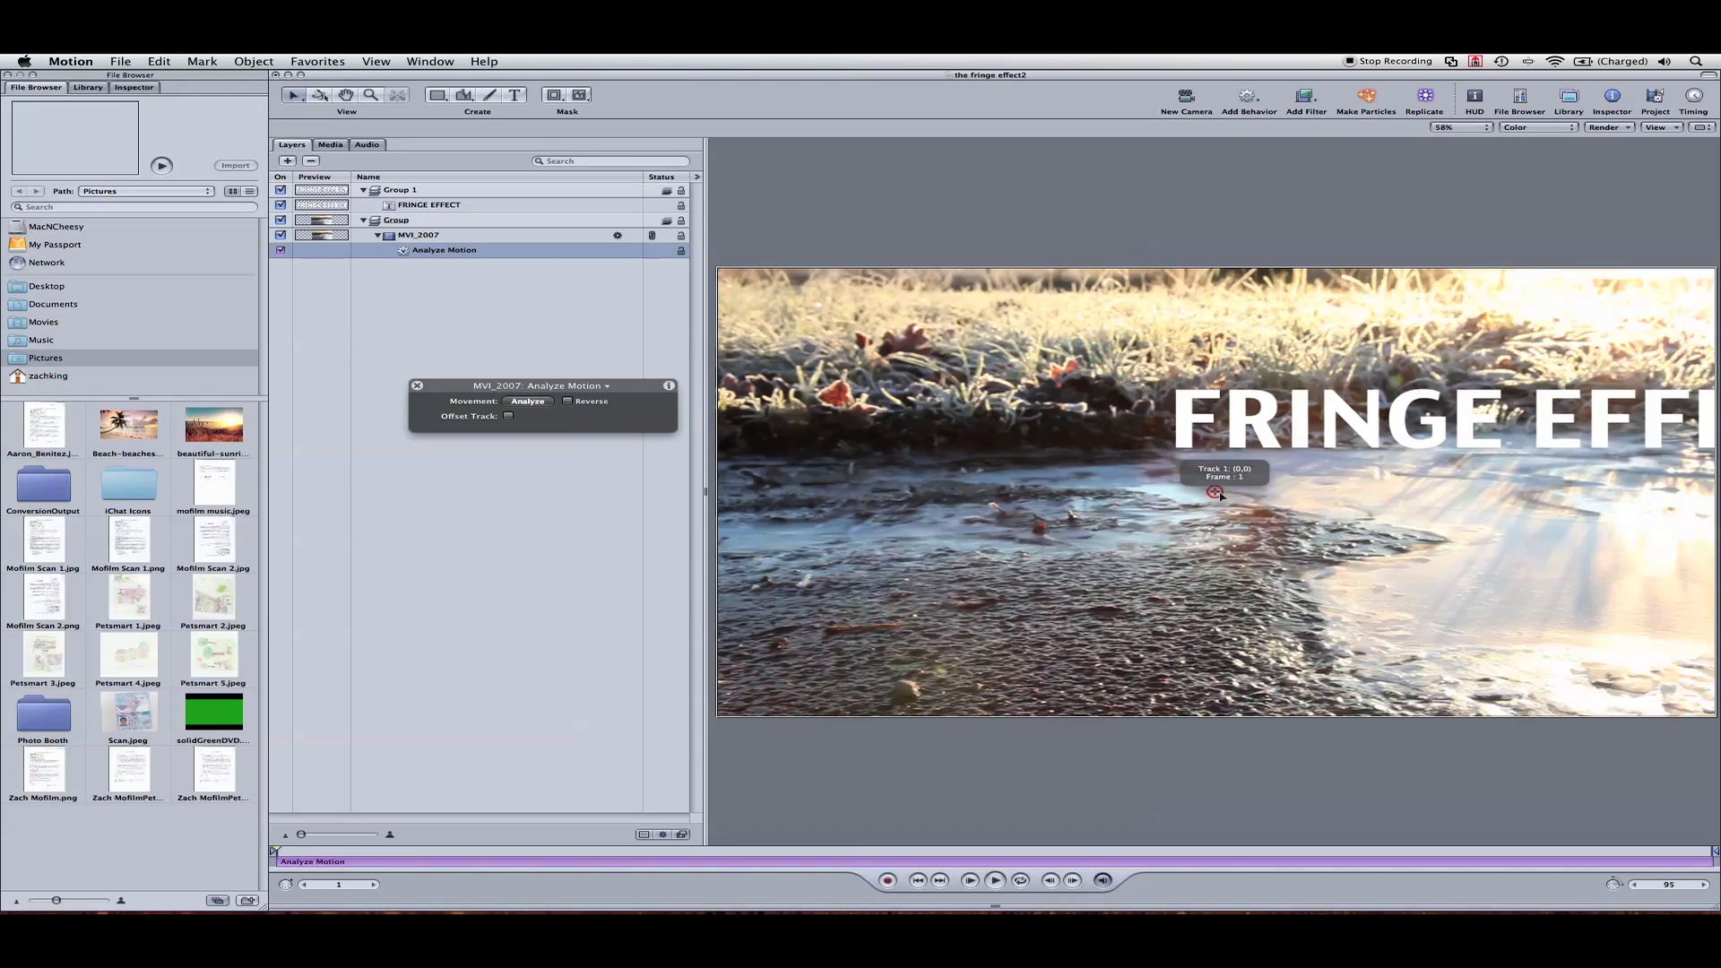
- Place the tracker on an icy ground feature, analyze the clip, then rewind near the start
left_click_drag(1214, 492, 1206, 472)
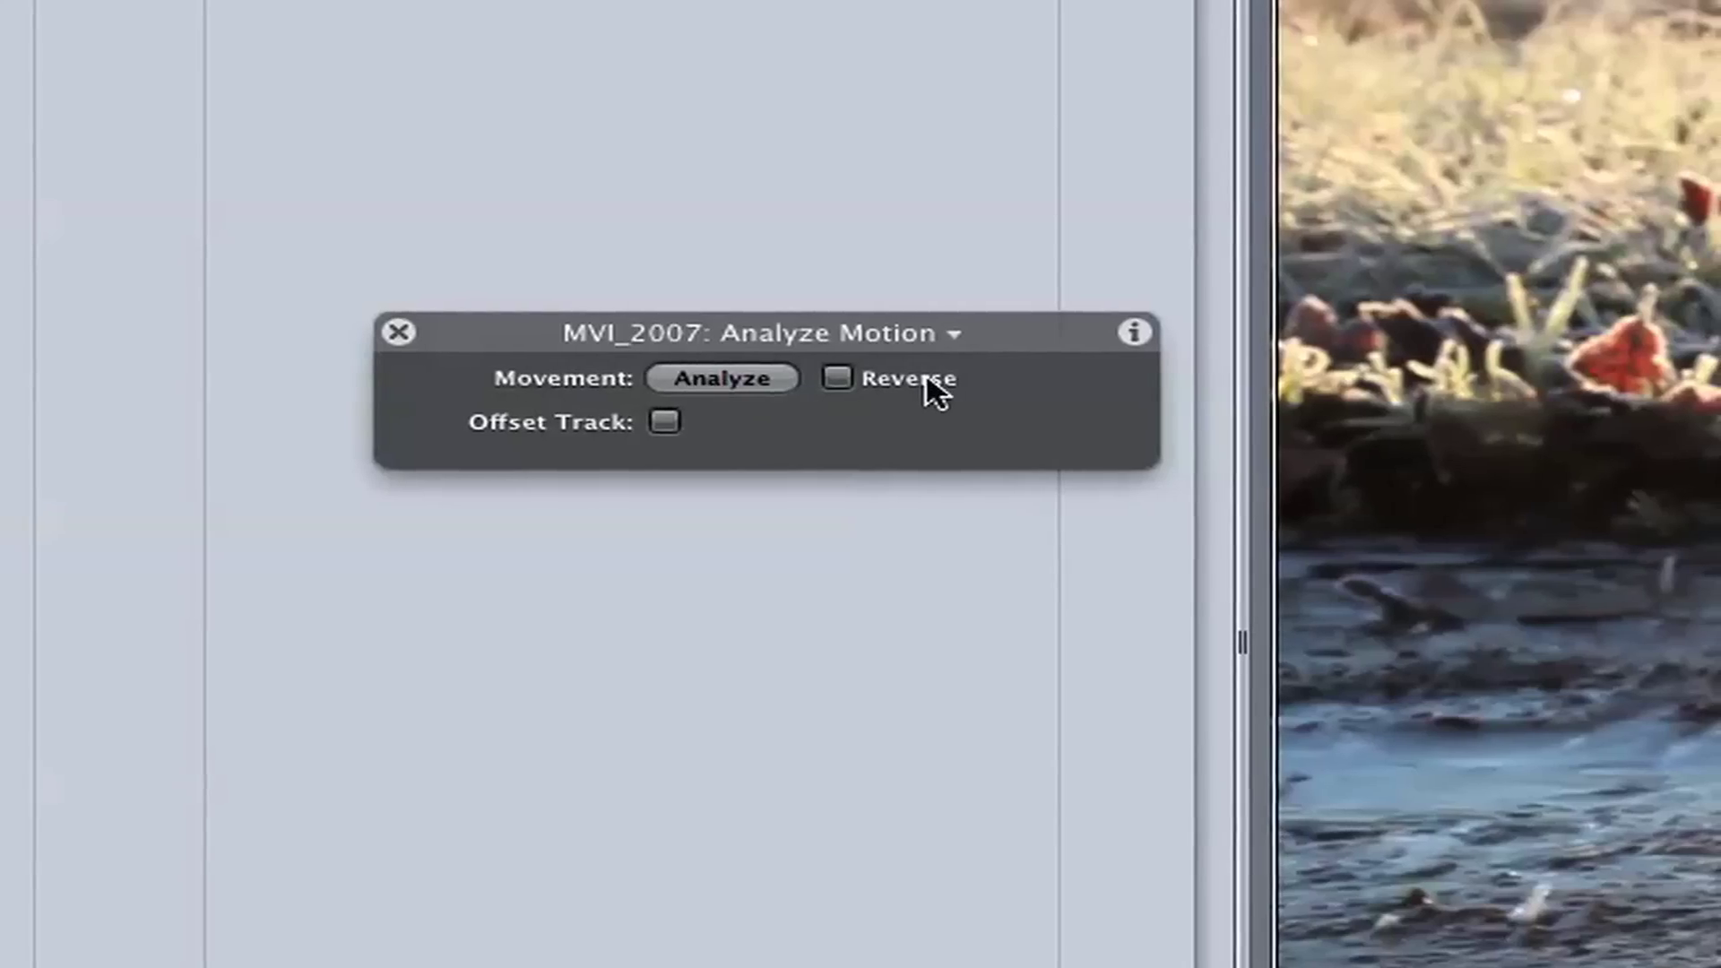
left_click(722, 378)
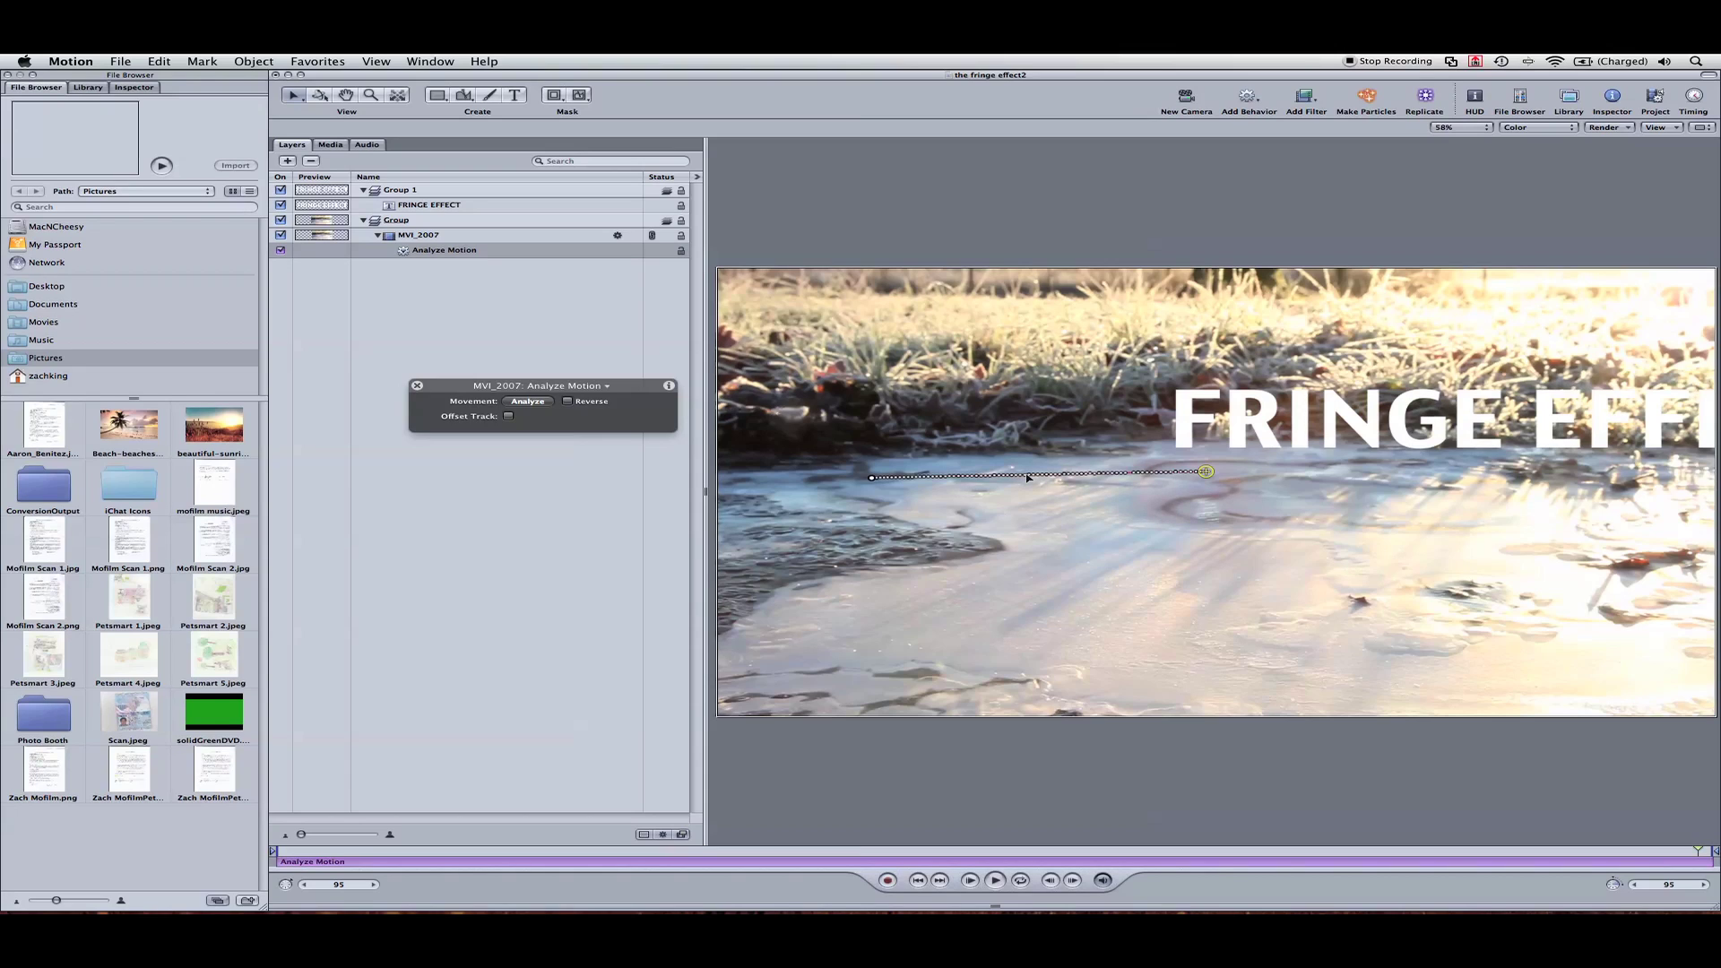
left_click_drag(1694, 849, 253, 850)
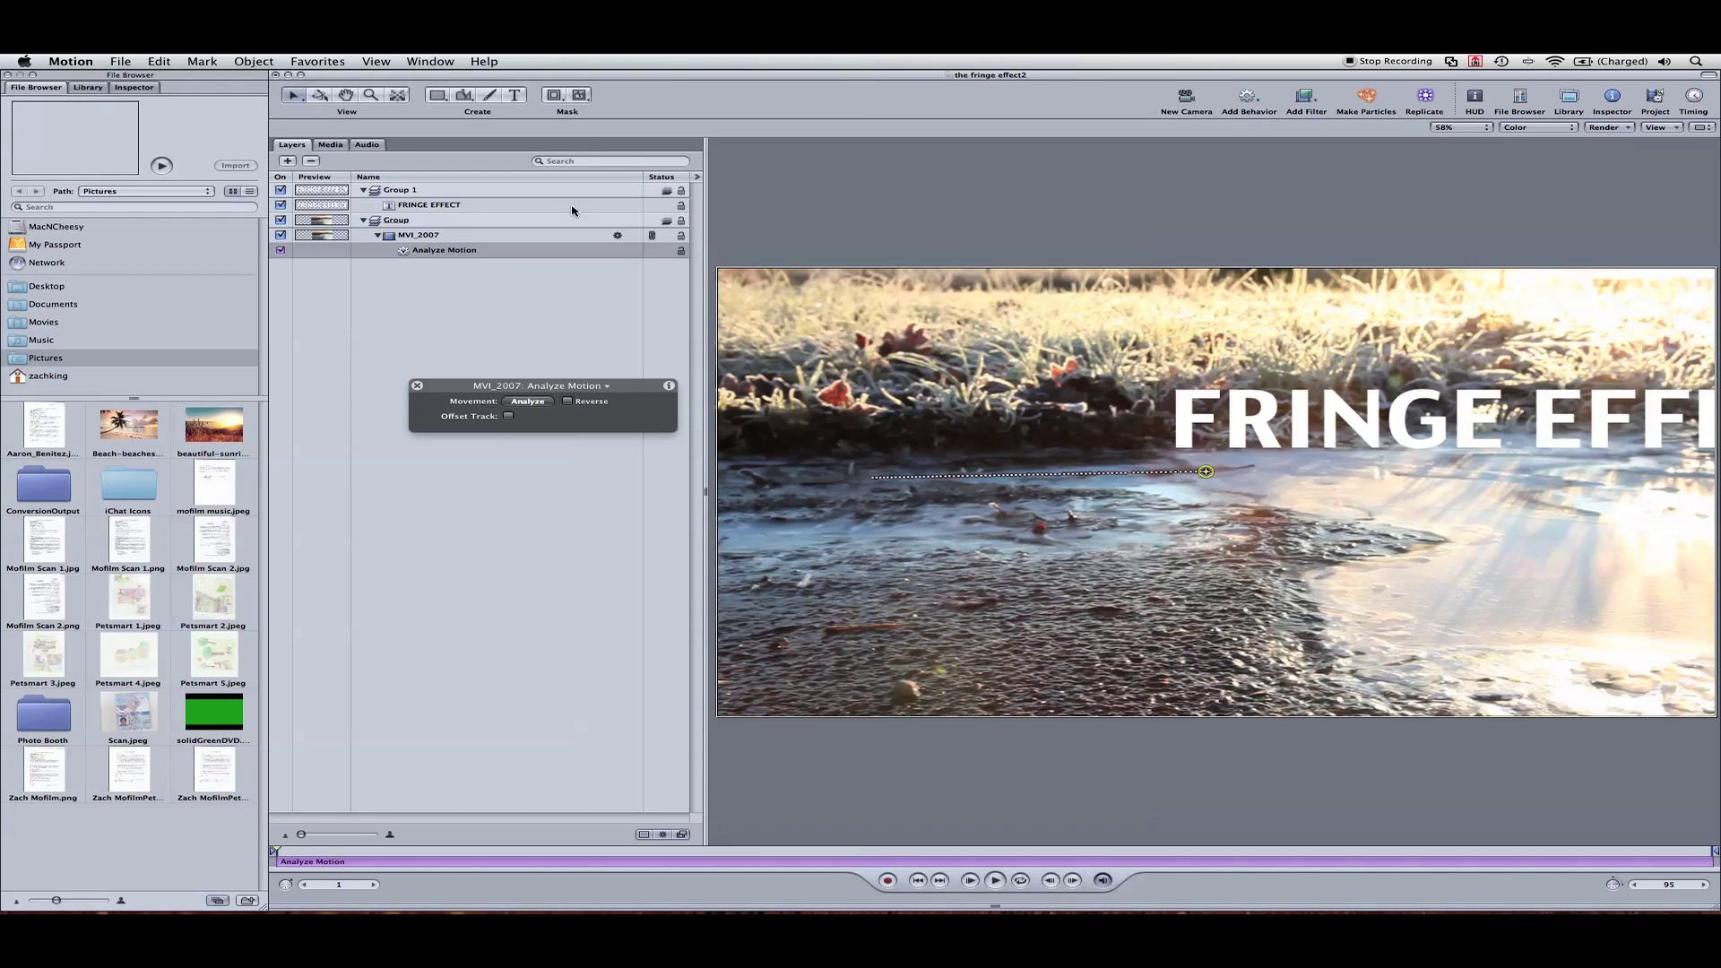
- Add Match Move to the title's group with the Analyze Motion track as its source
left_click(472, 191)
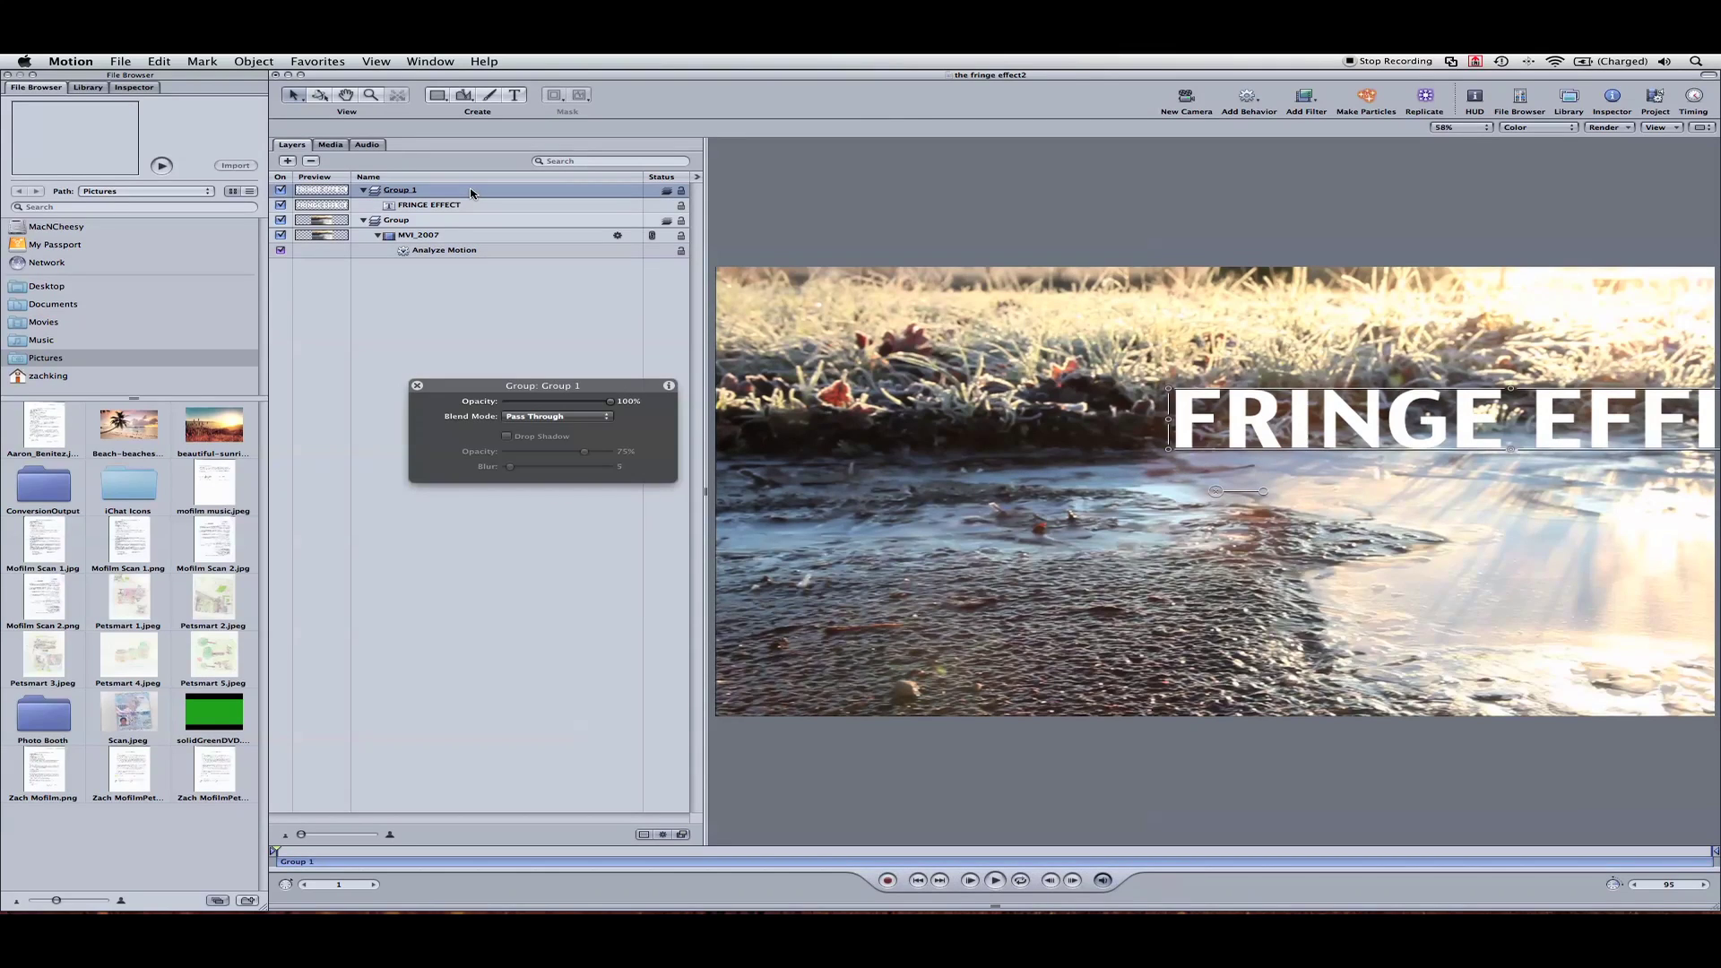
left_click(1250, 97)
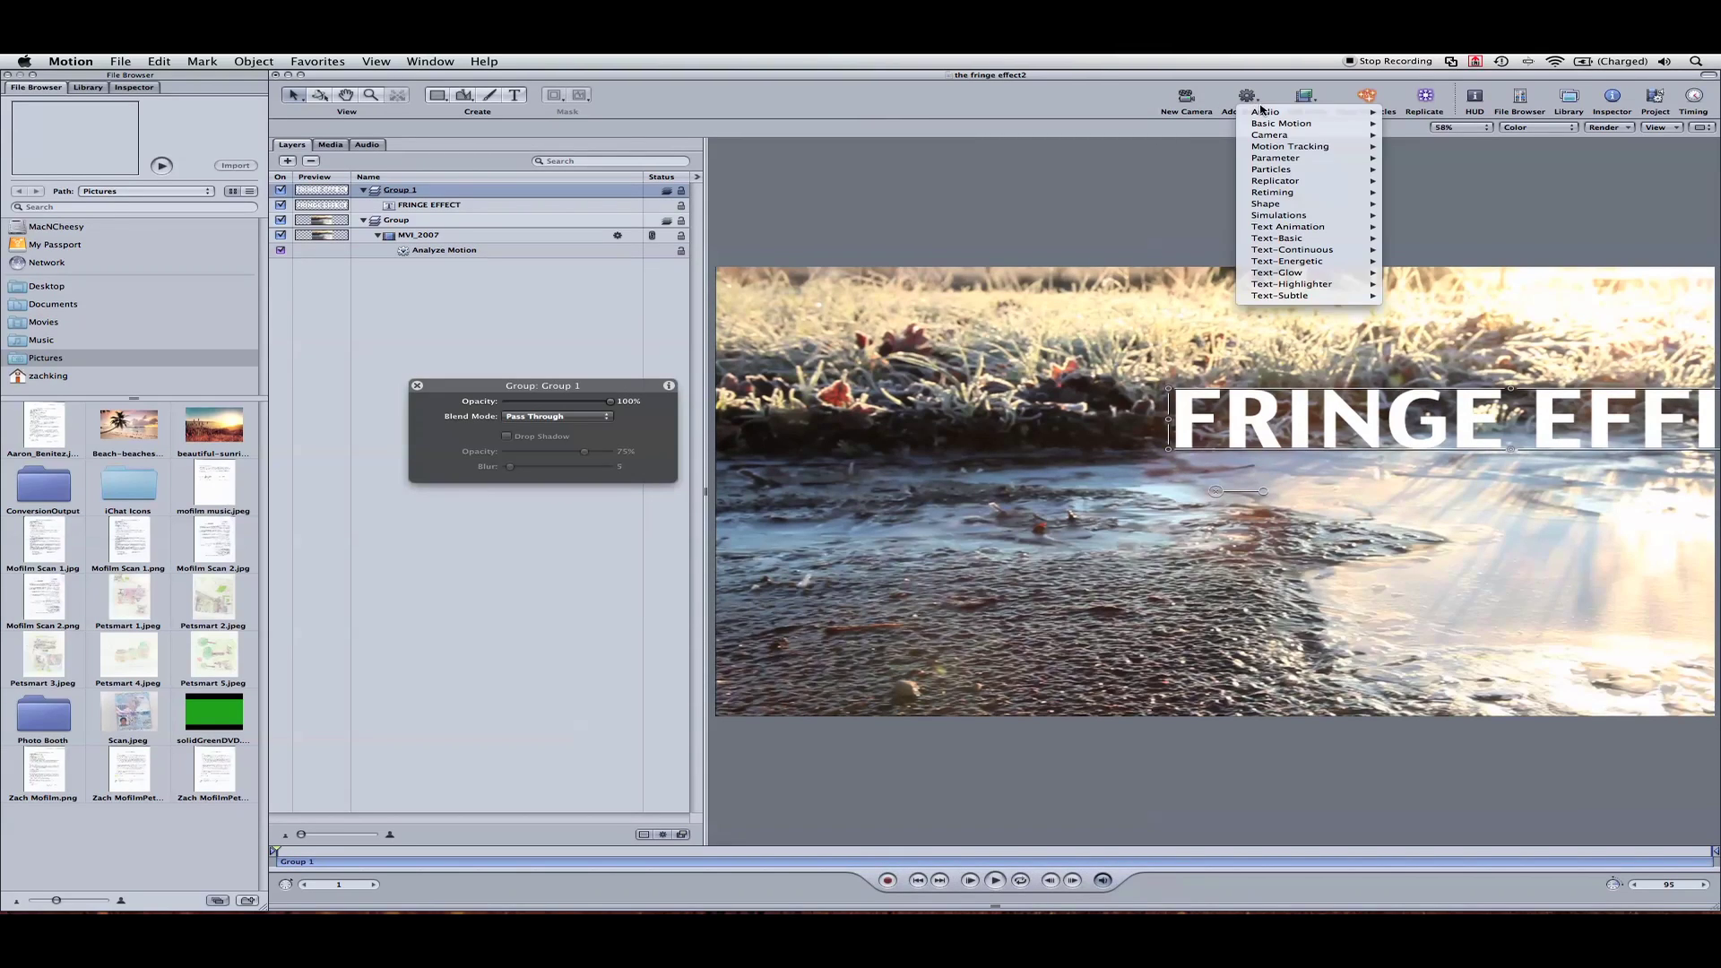
mouse_move(1327, 146)
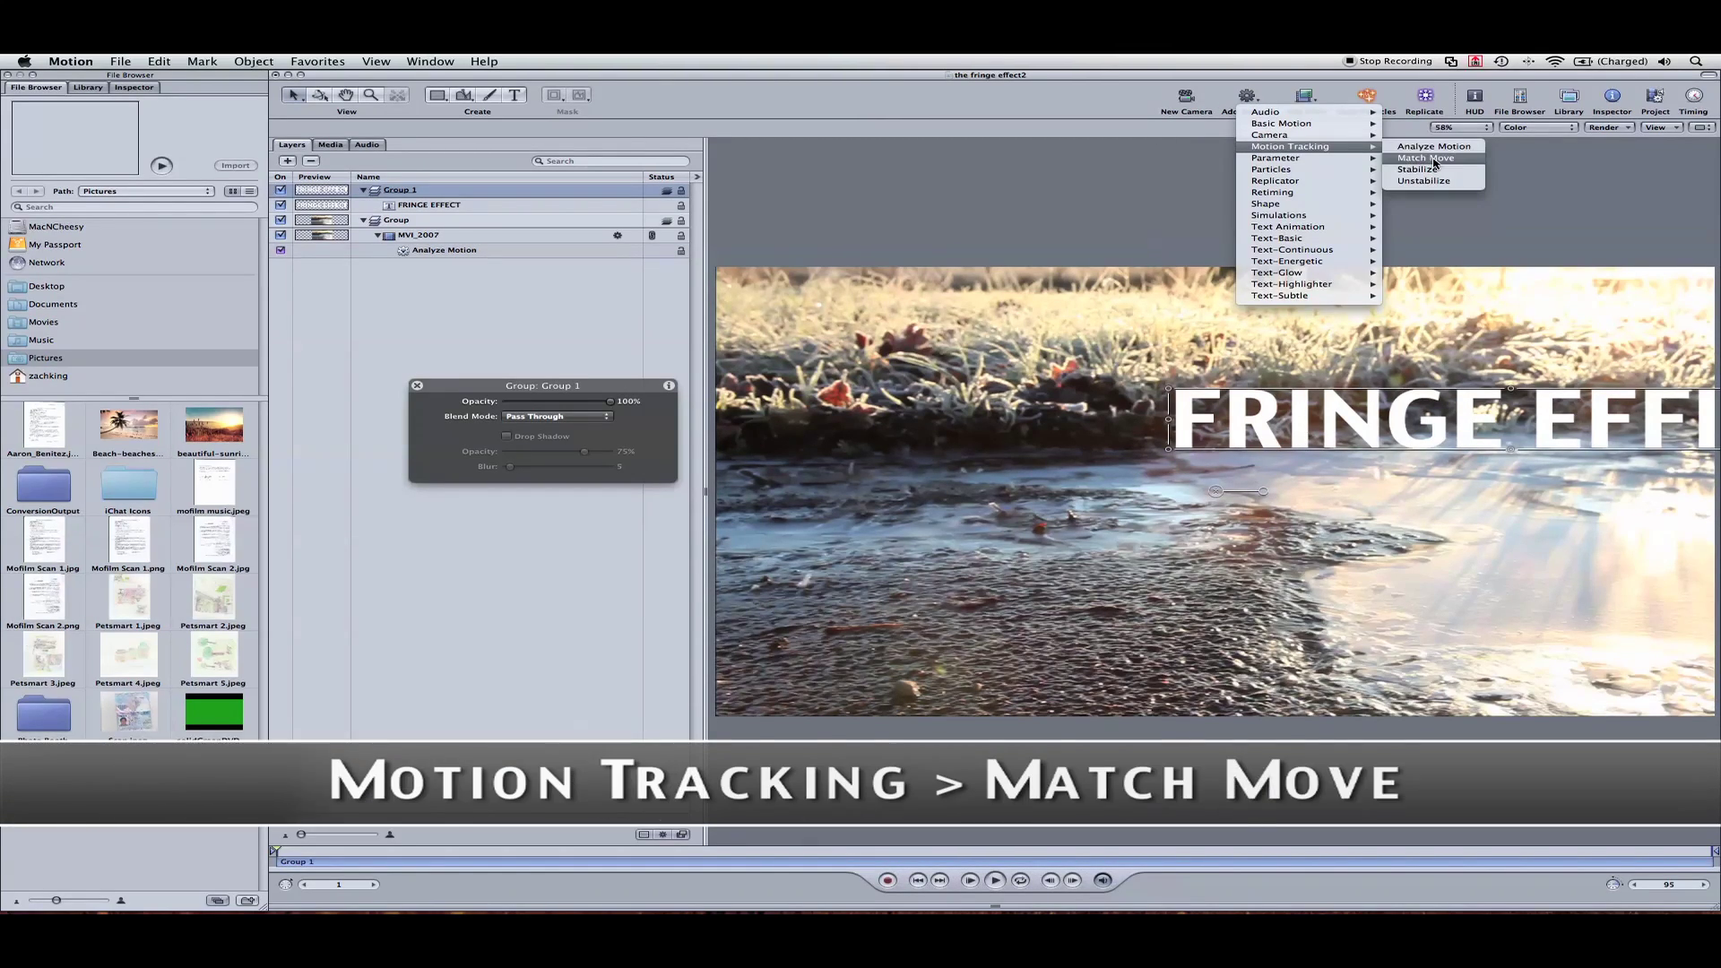
key("Escape")
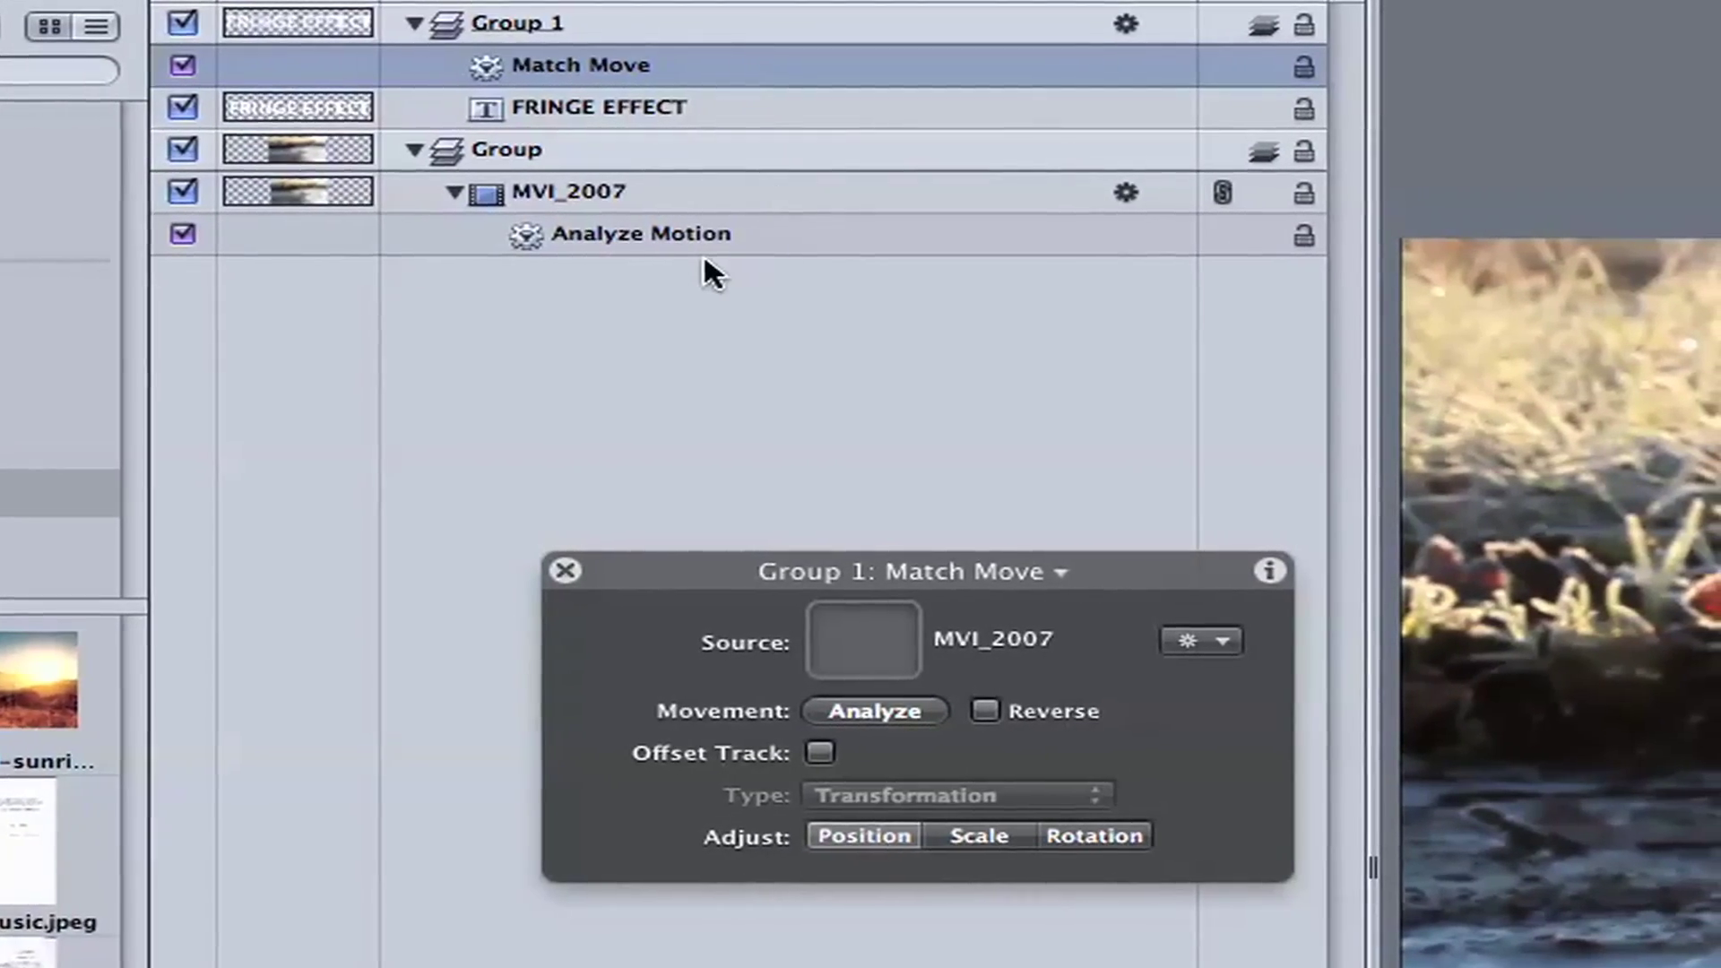
left_click_drag(664, 235, 838, 638)
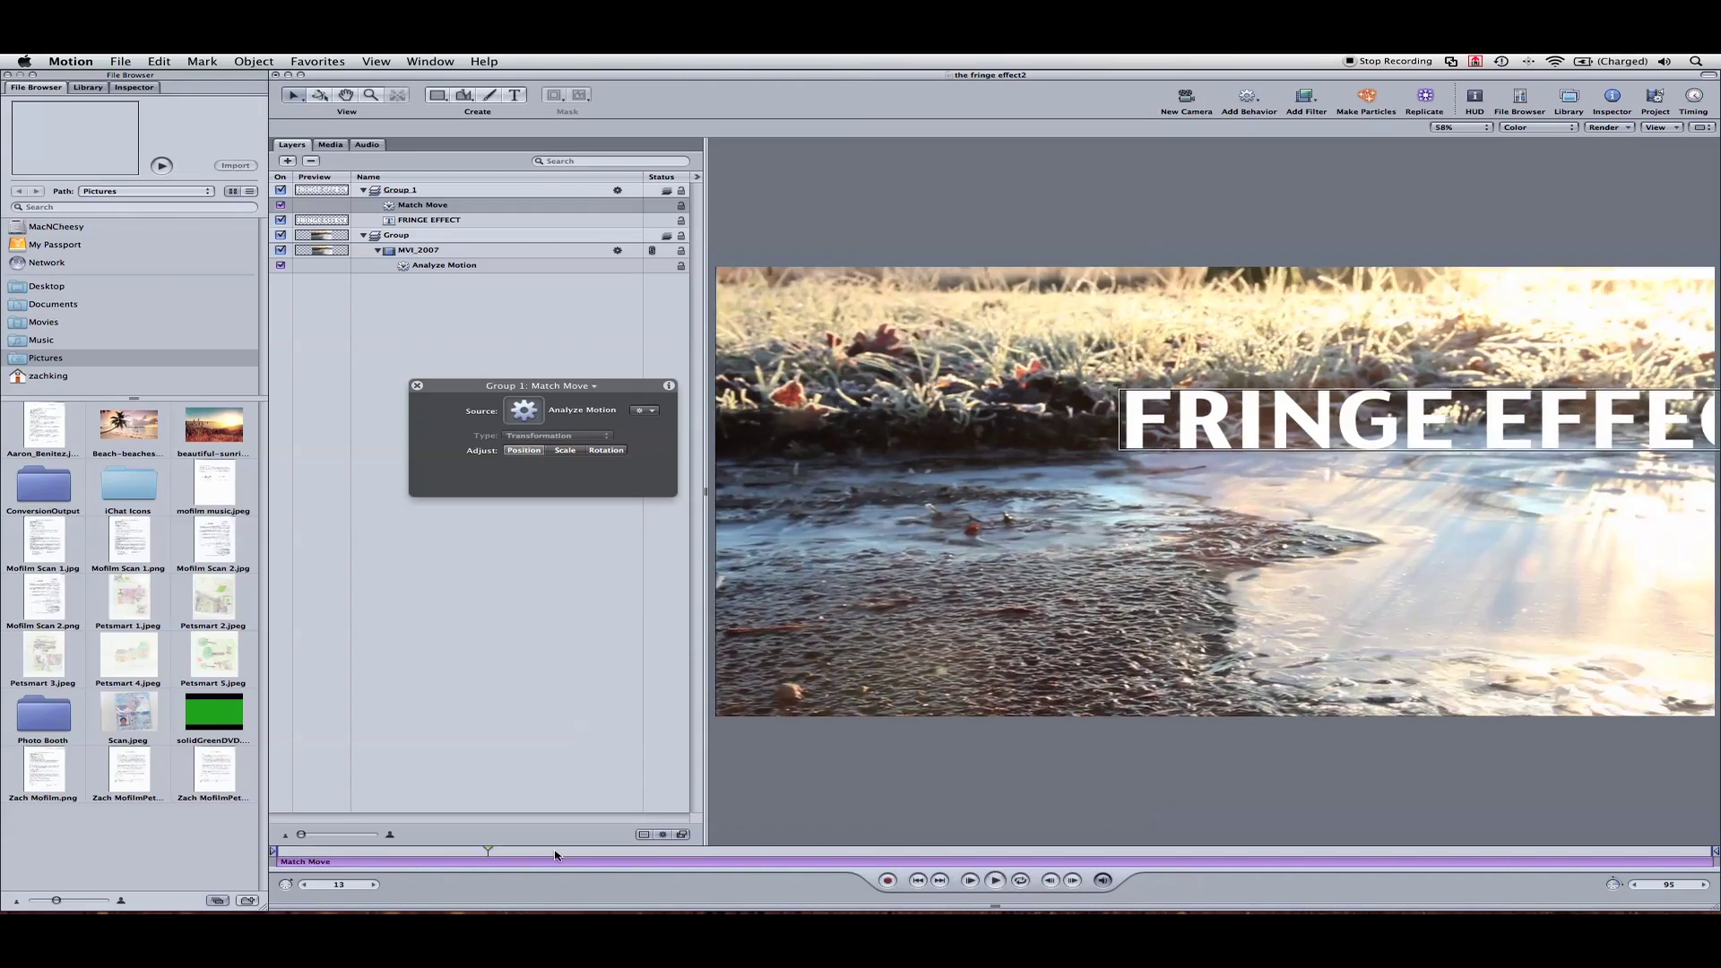
- Scrub and play back the tracked title, then nudge it further right on the ground
left_click_drag(556, 856, 670, 820)
left_click_drag(807, 818, 253, 832)
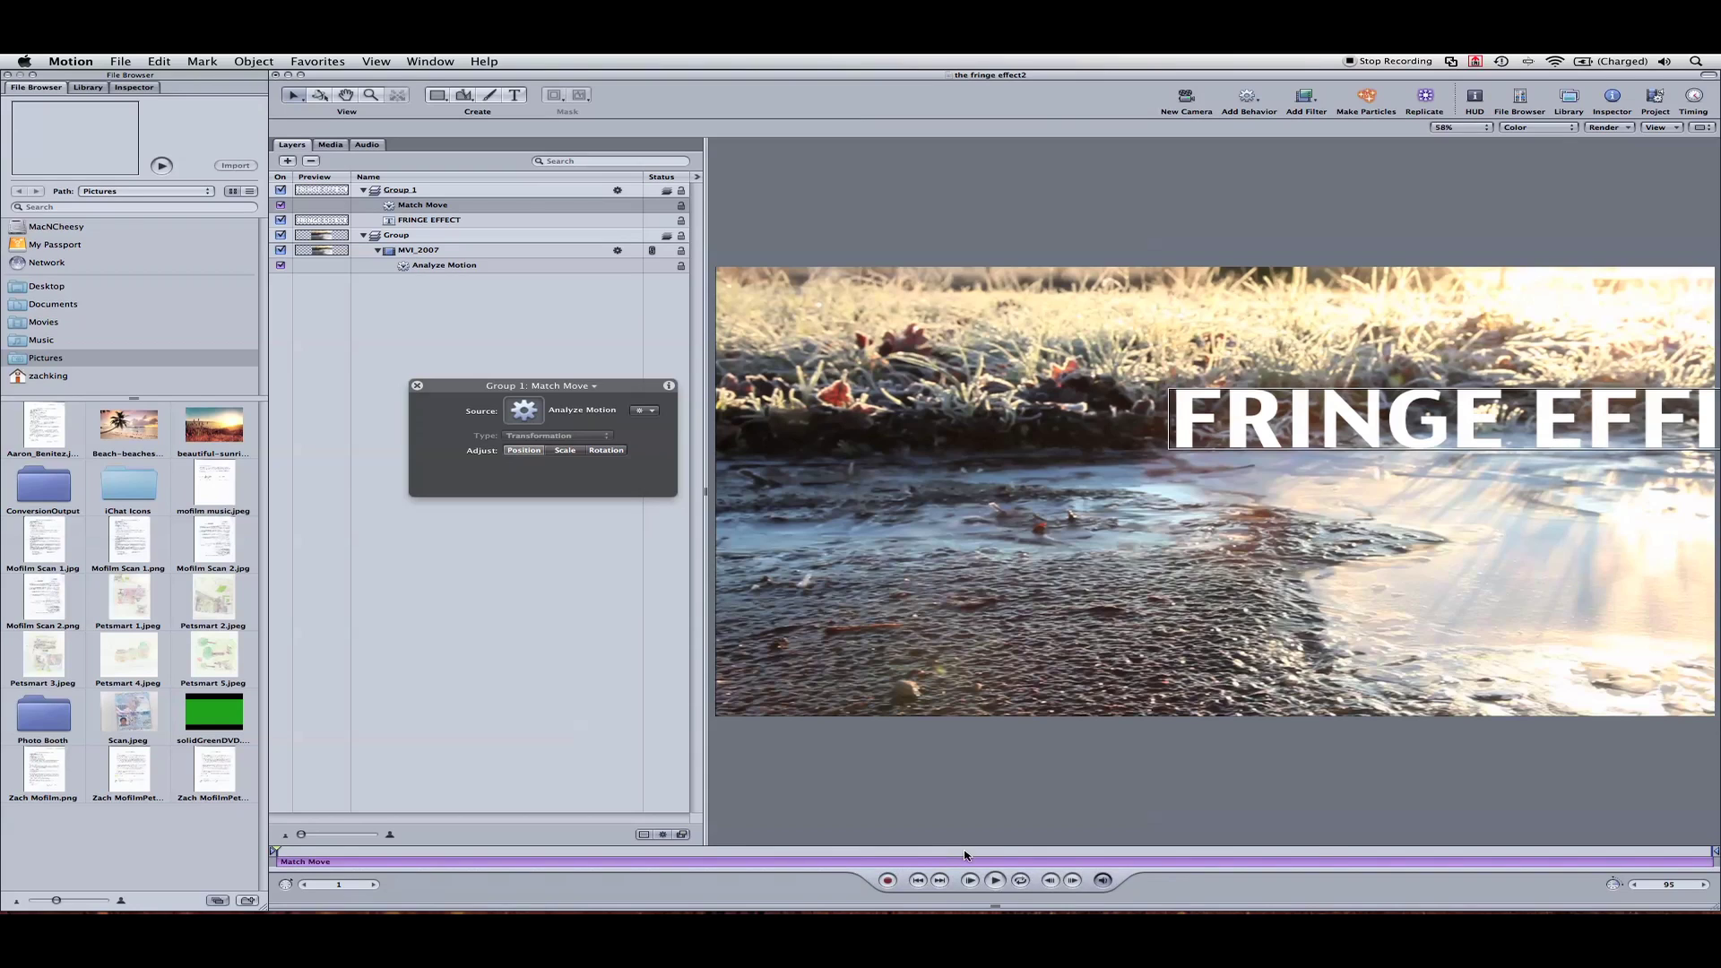
key("space")
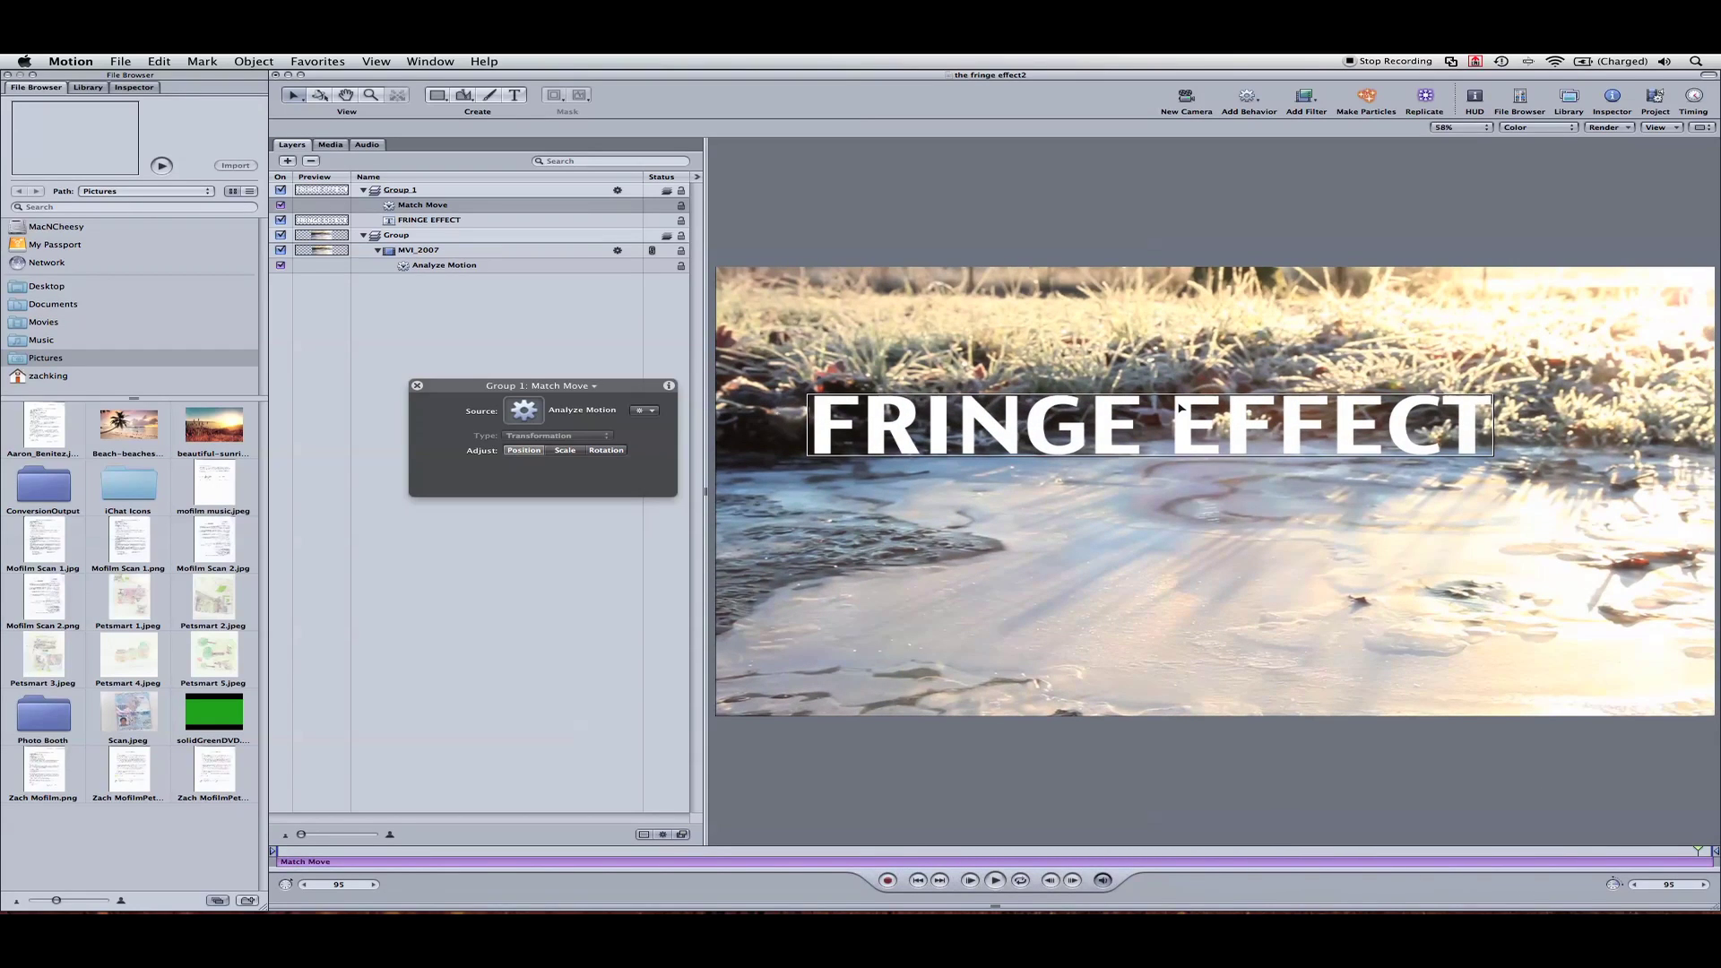
left_click_drag(1180, 408, 1224, 423)
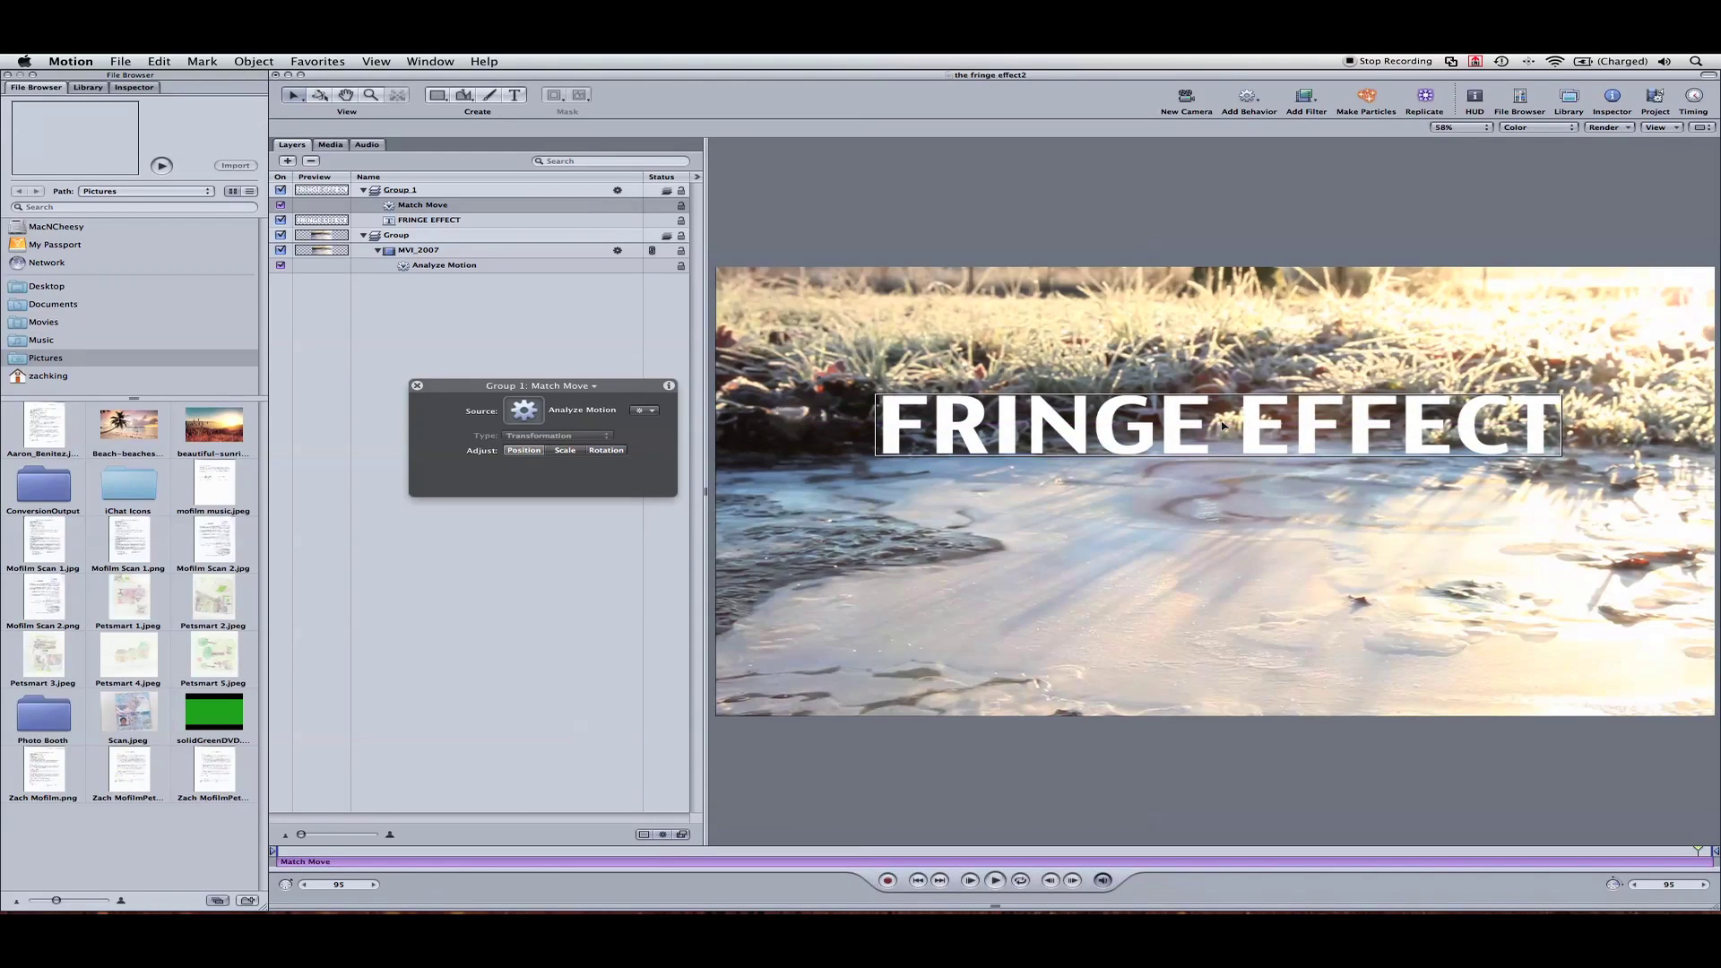
- Apply an Extrude filter to the FRINGE EFFECT title and adjust its extrusion angle
left_click(427, 223)
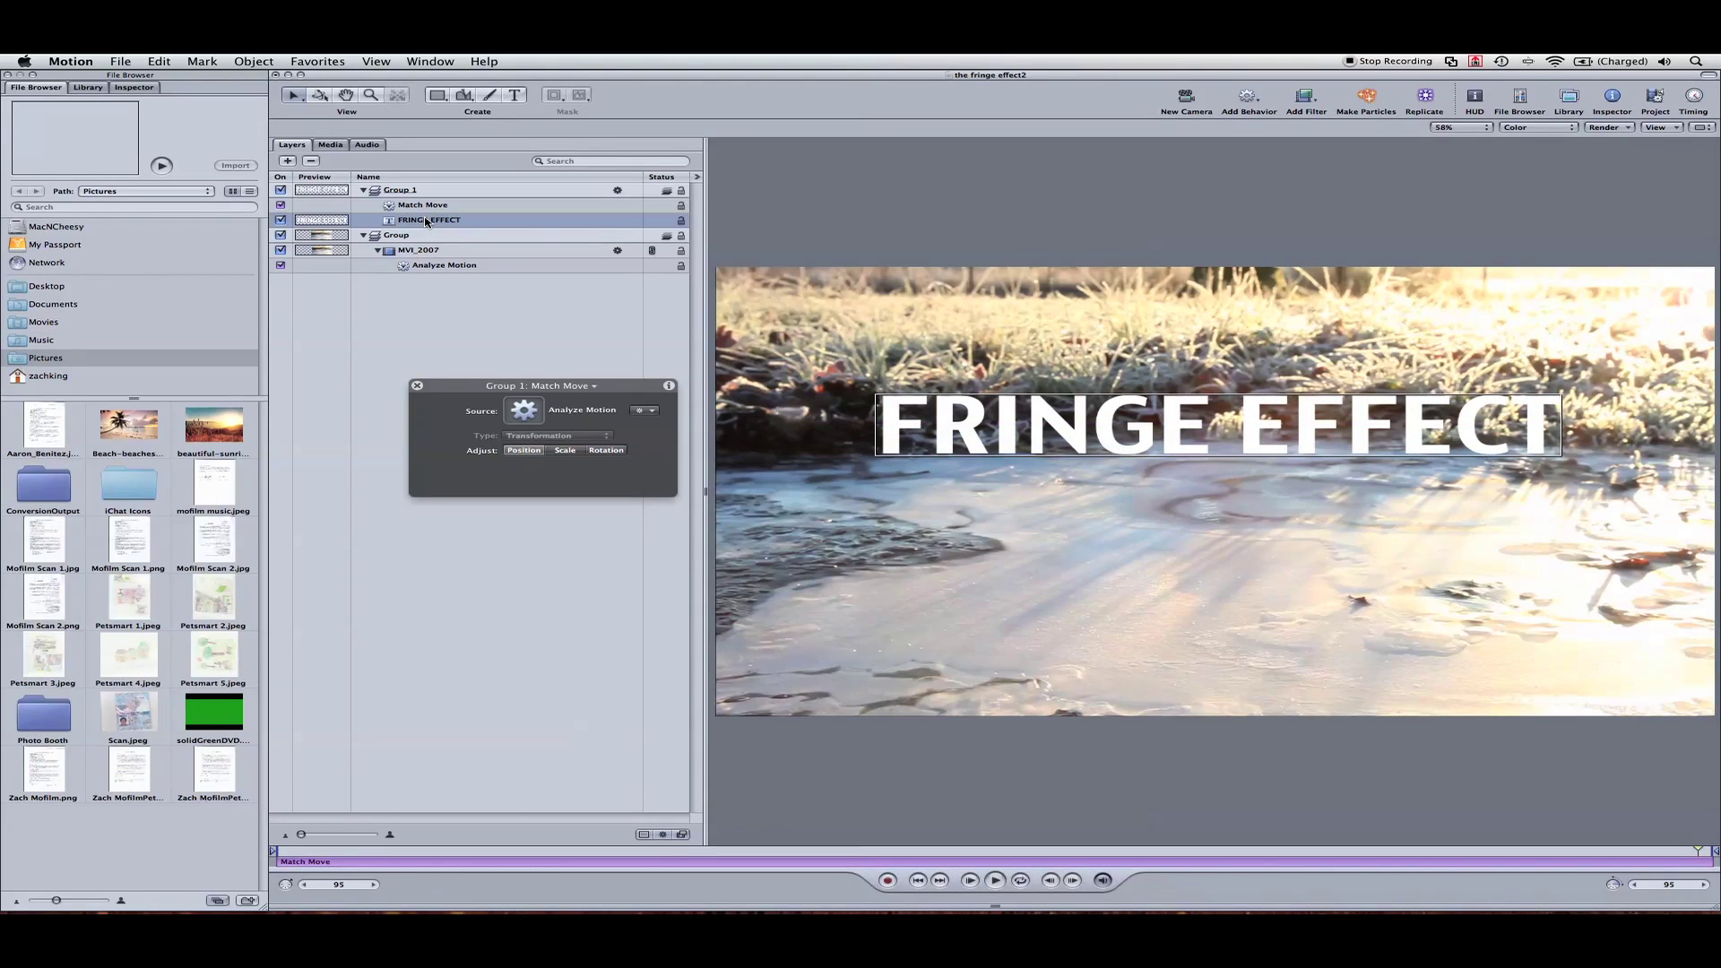
left_click(1307, 100)
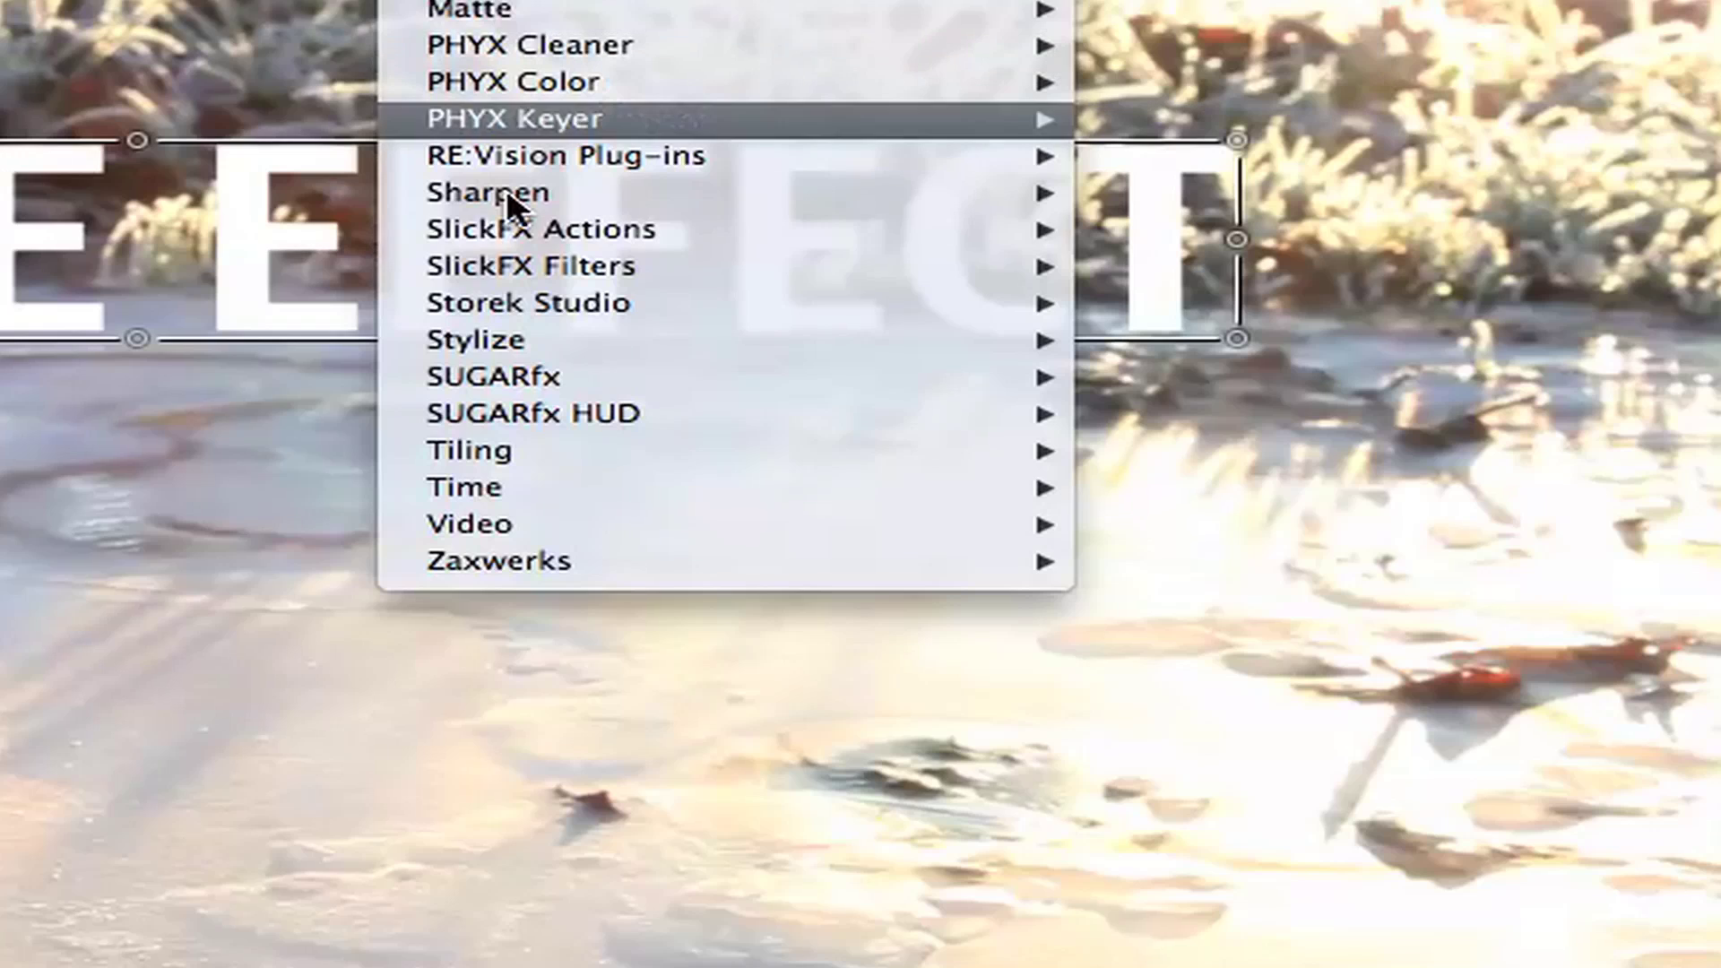
mouse_move(685, 343)
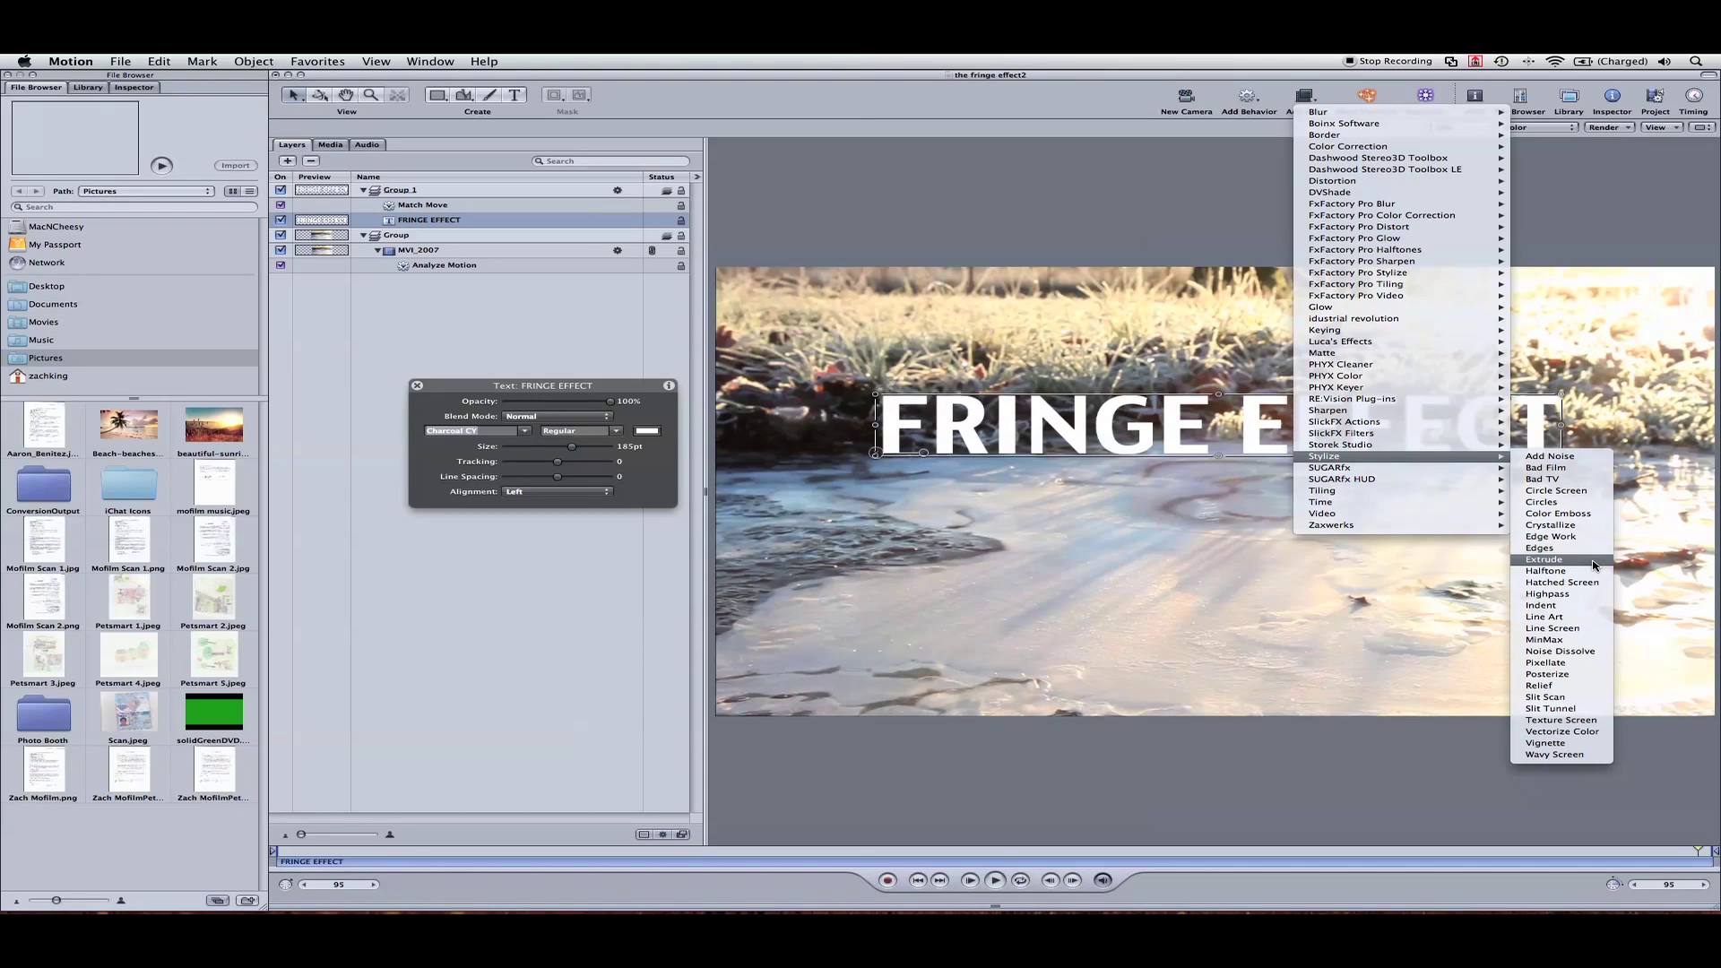
key("Escape")
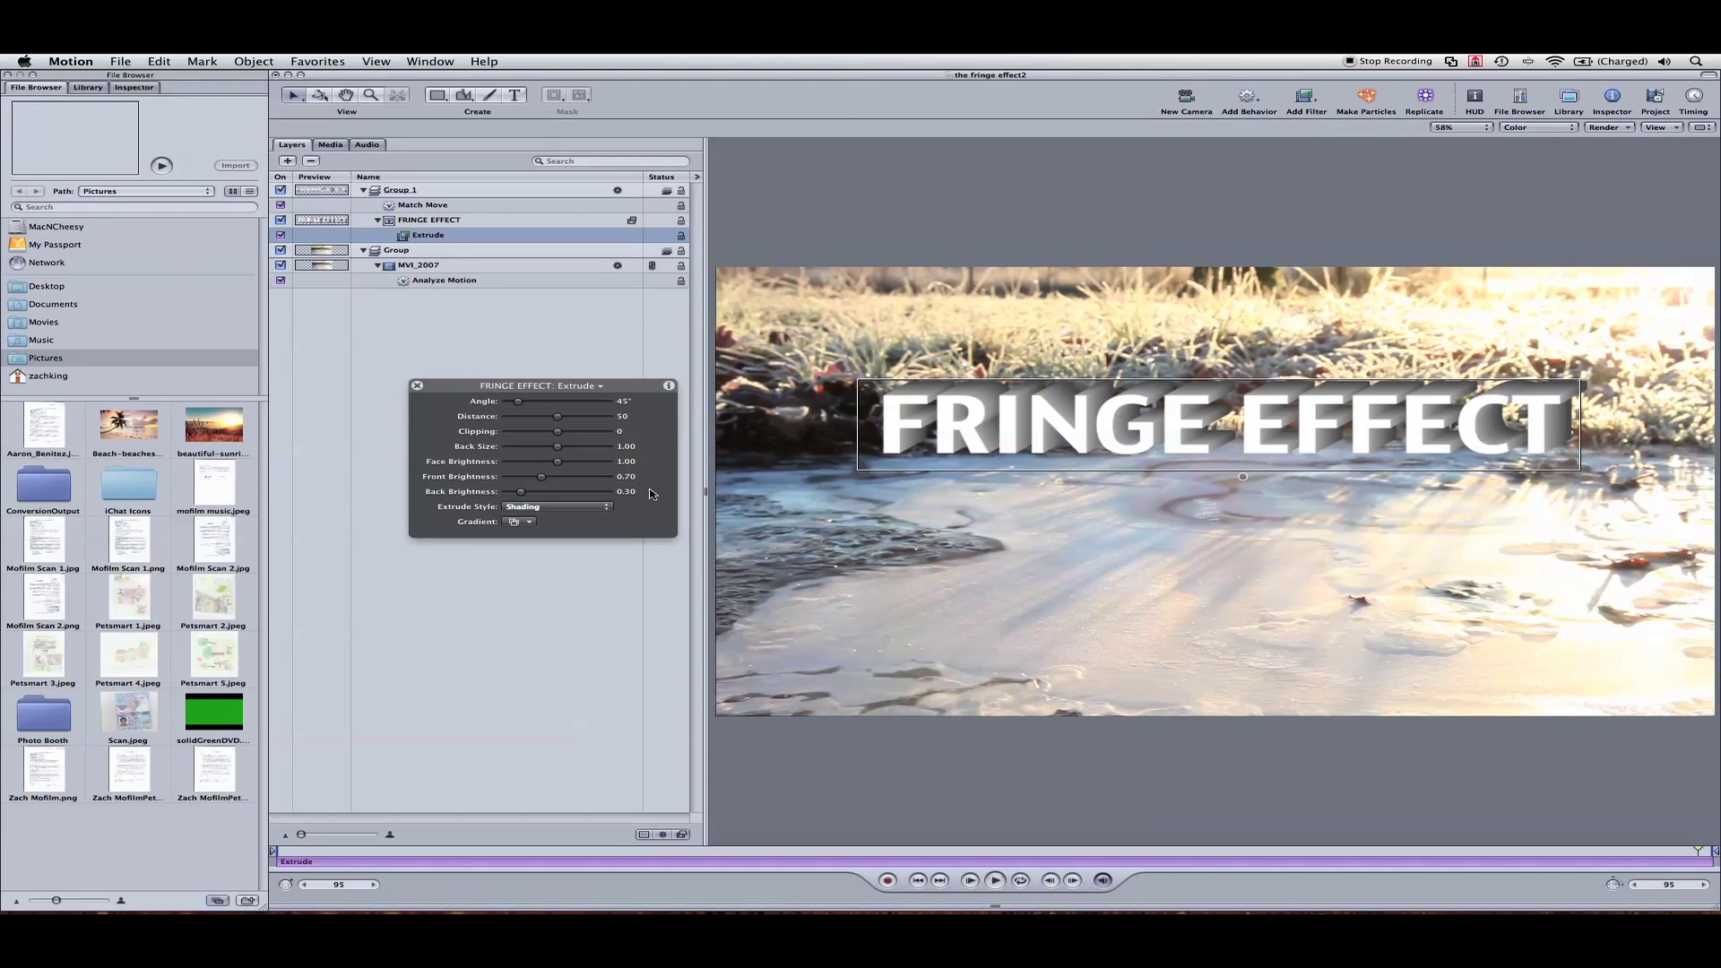
mouse_move(519, 401)
left_mouse_down()
mouse_move(547, 418)
mouse_move(525, 423)
left_mouse_up()
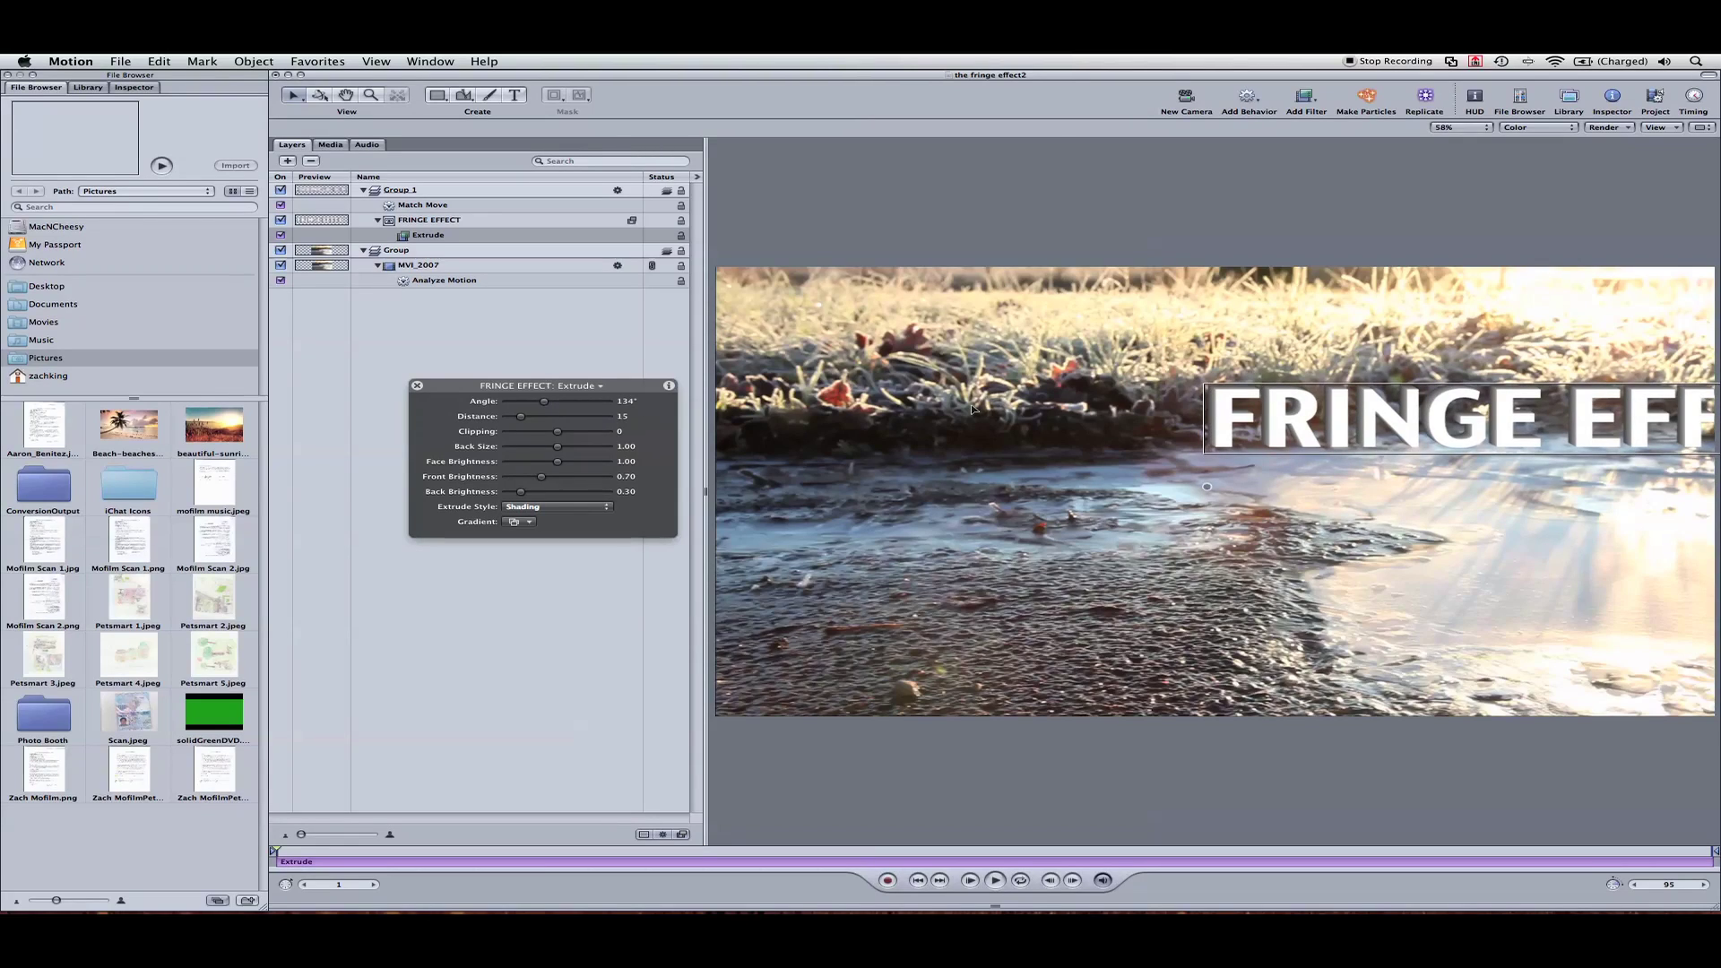
- Keyframe the extrusion angle to 119° at a later frame, then deselect all and return to frame 1
left_click(887, 880)
left_click_drag(874, 851, 1703, 838)
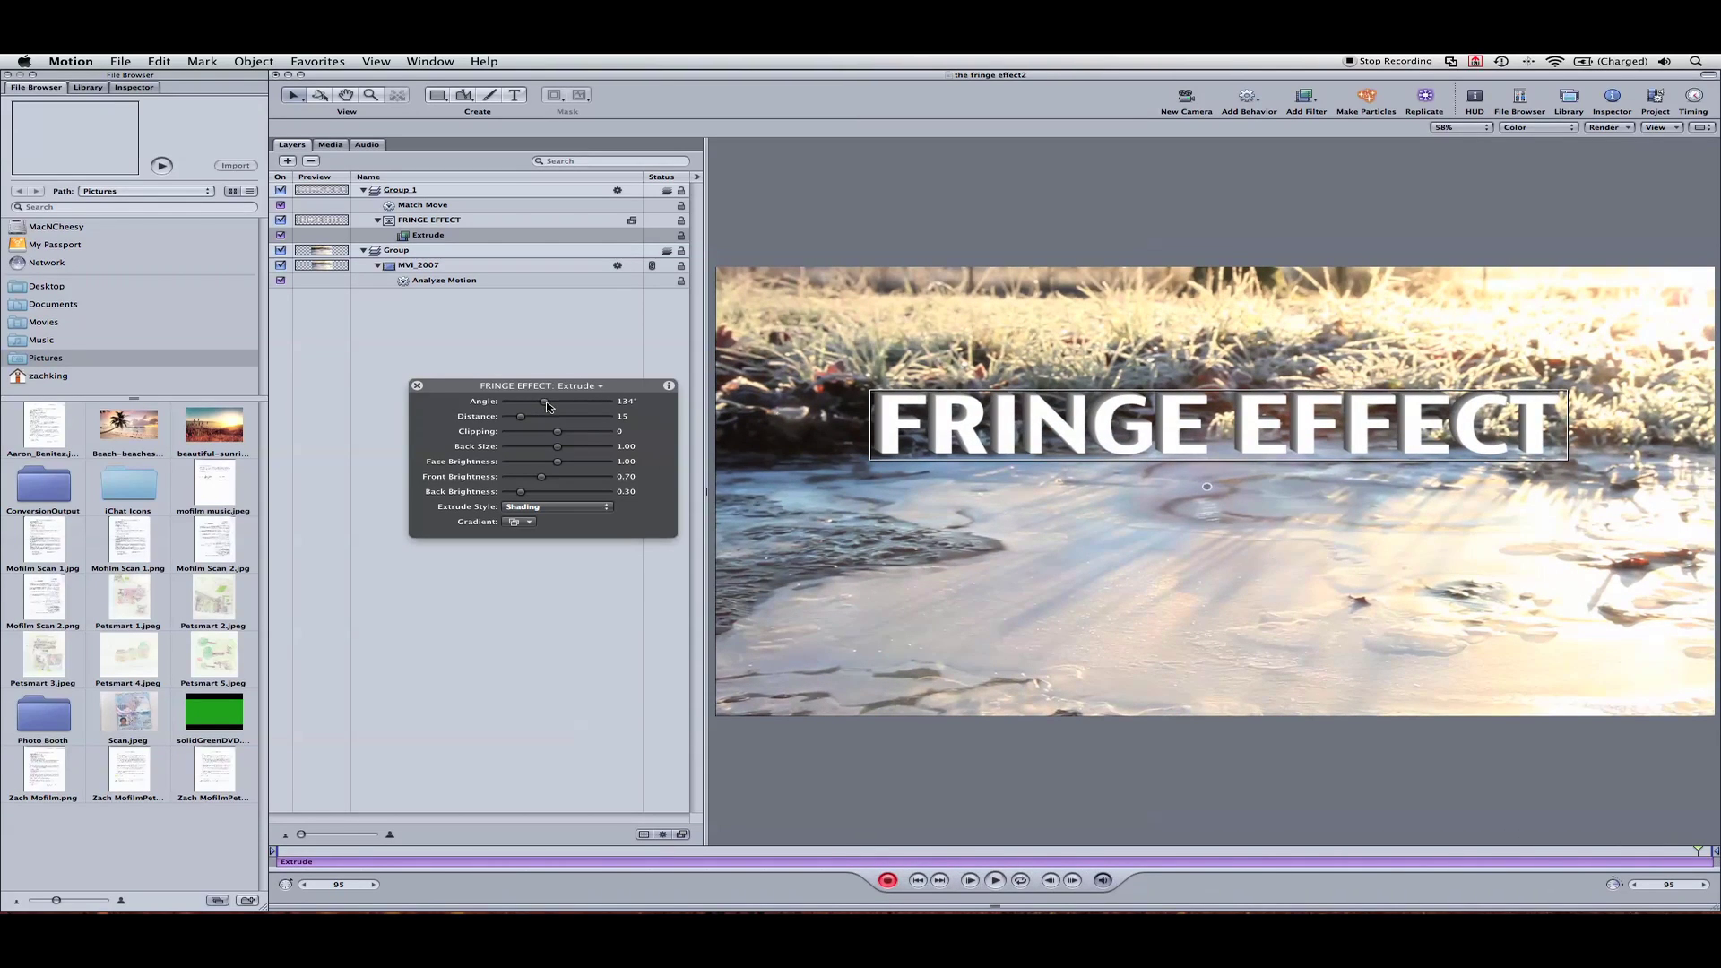
left_click_drag(544, 403, 527, 406)
left_click(397, 850)
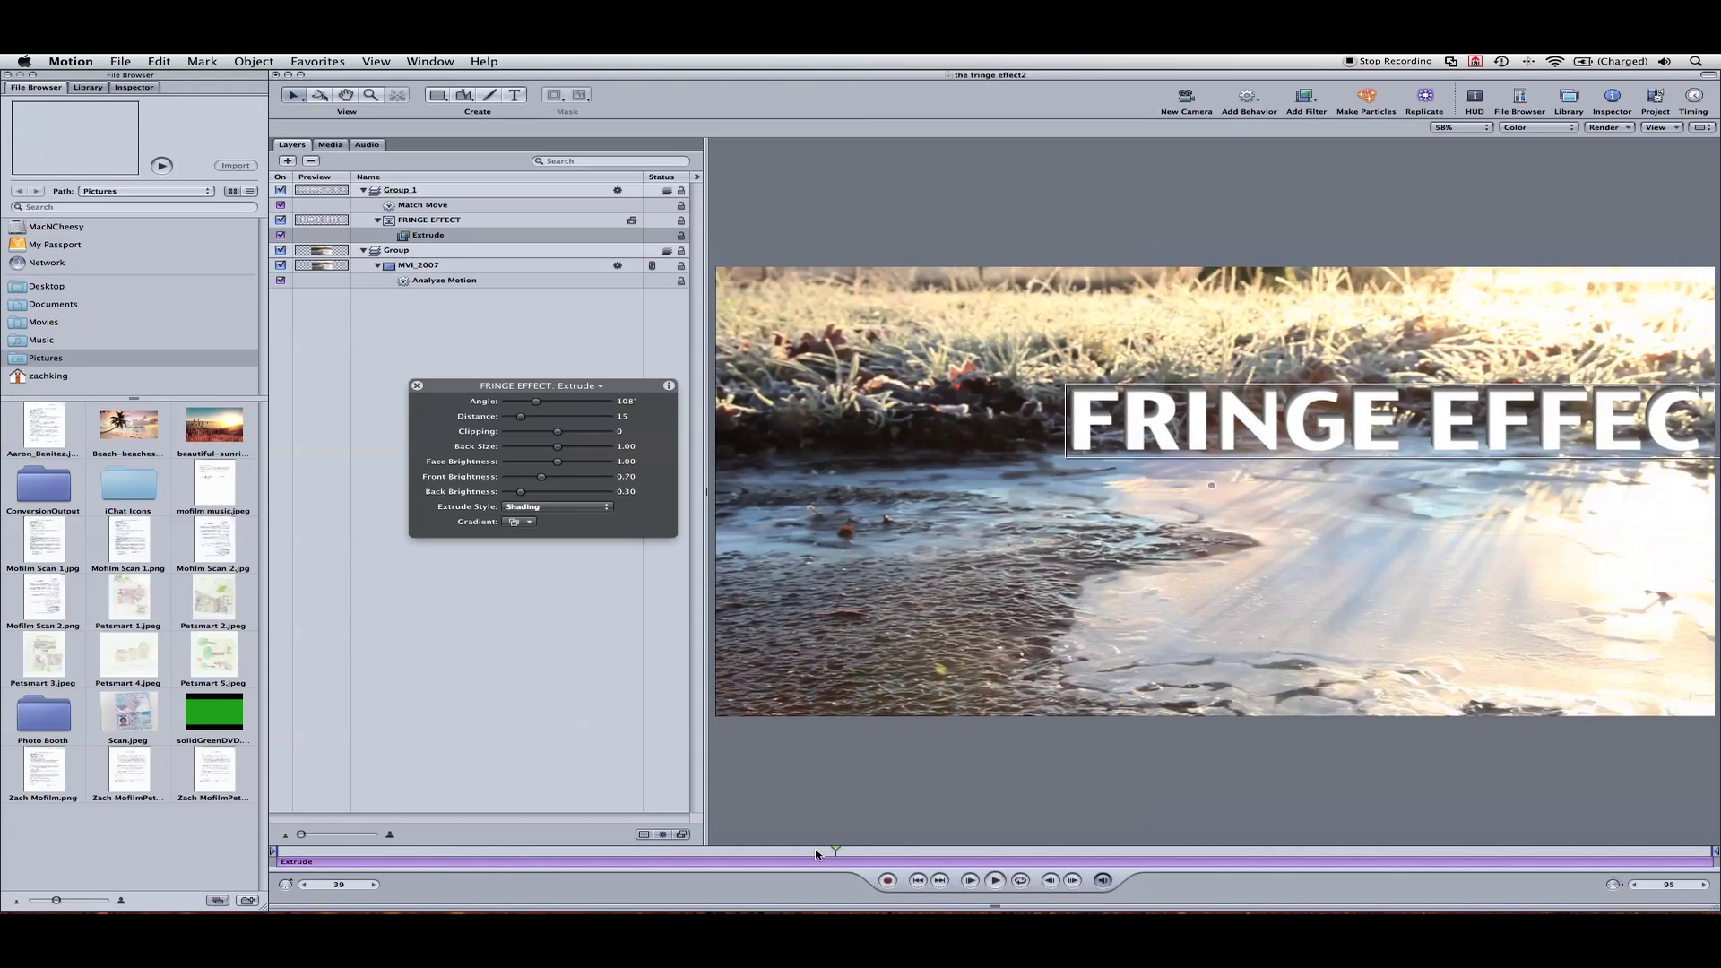
key("Home")
key("super+shift+a")
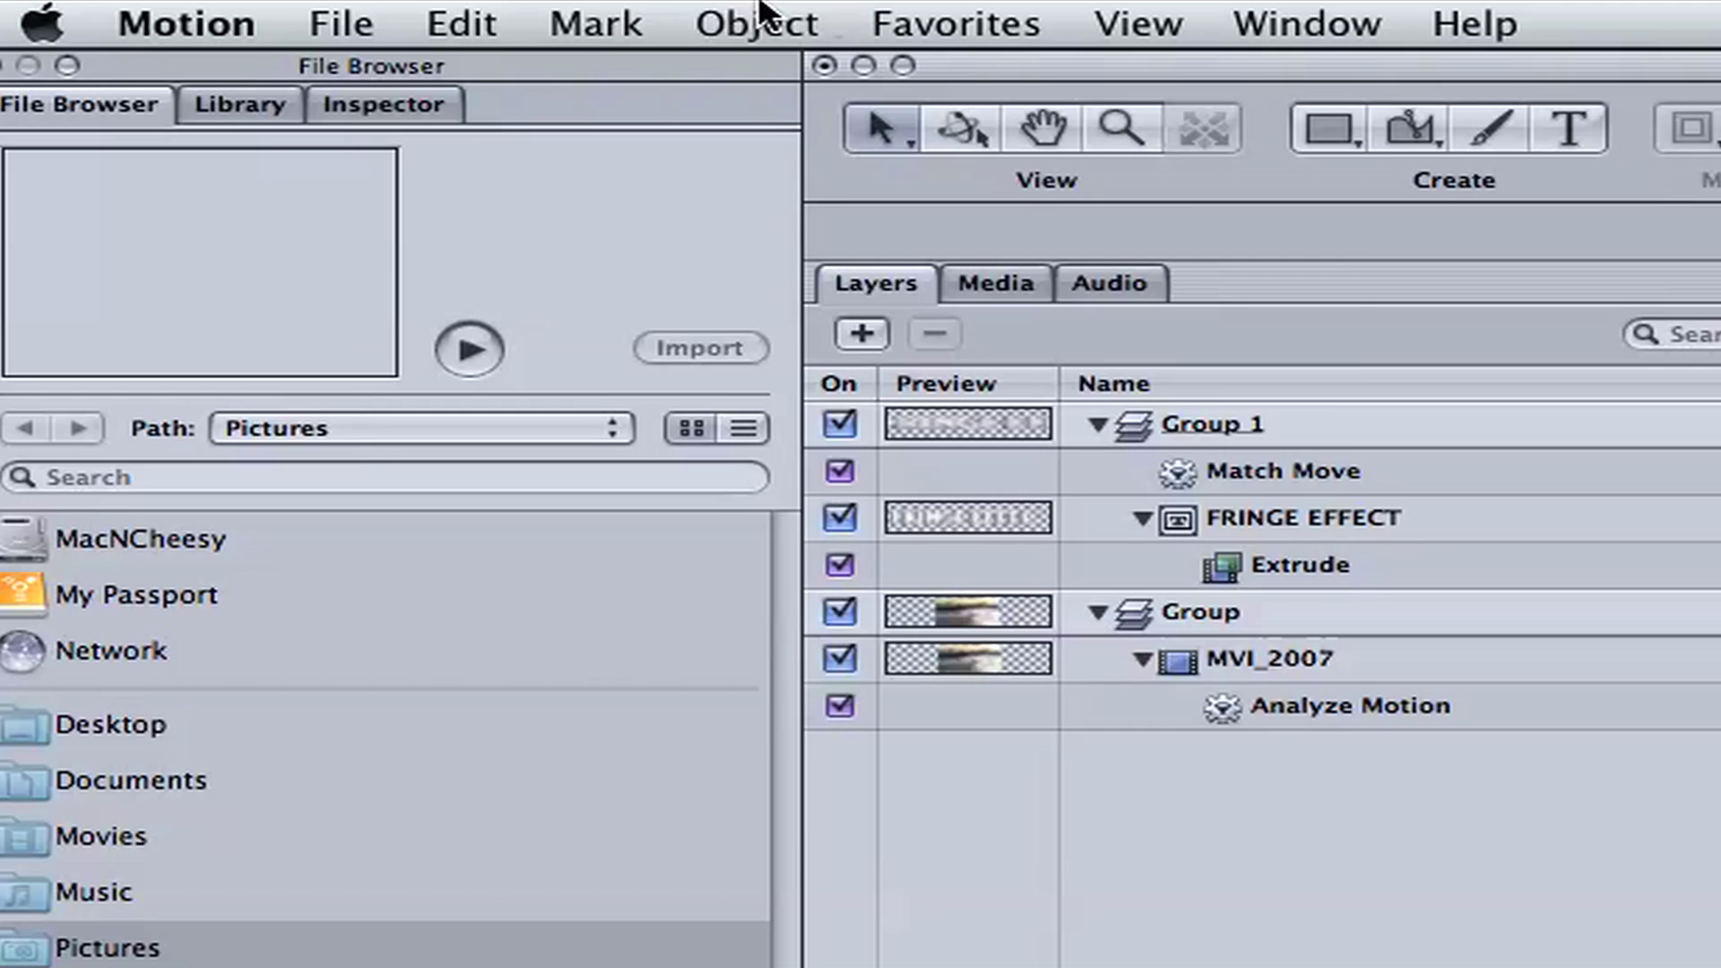
- Add a new light and set the MVI_2007 clip's Lighting Shading to Off
left_click(253, 61)
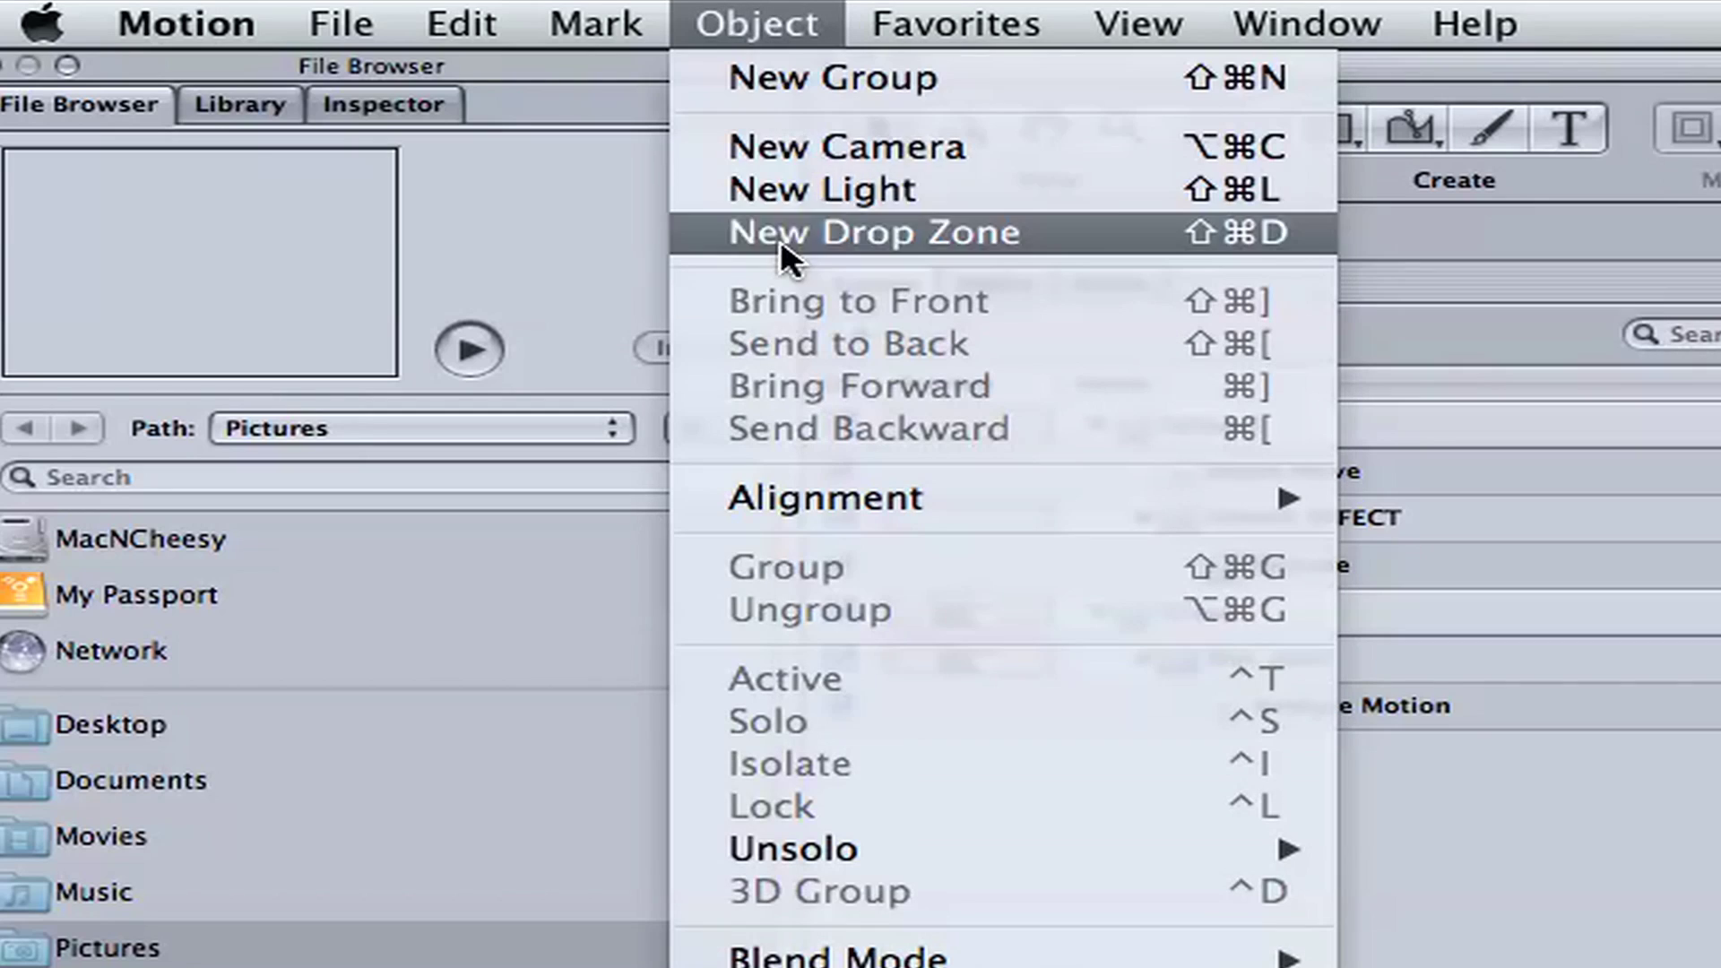
left_click(797, 188)
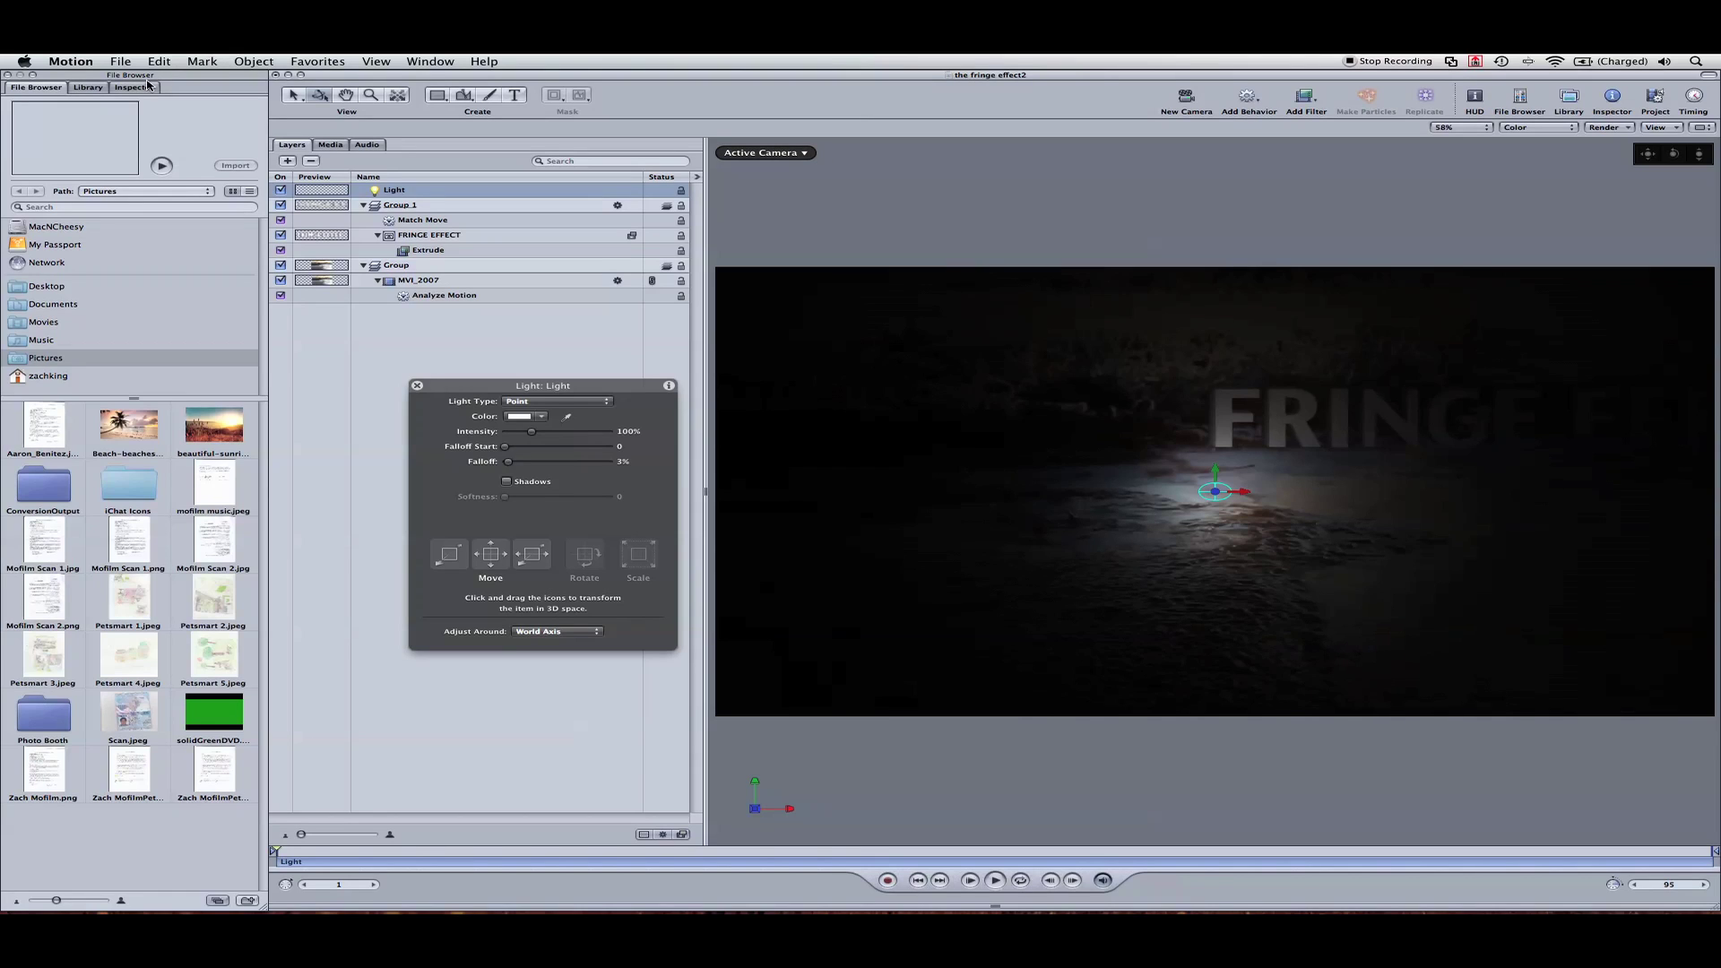
left_click(414, 283)
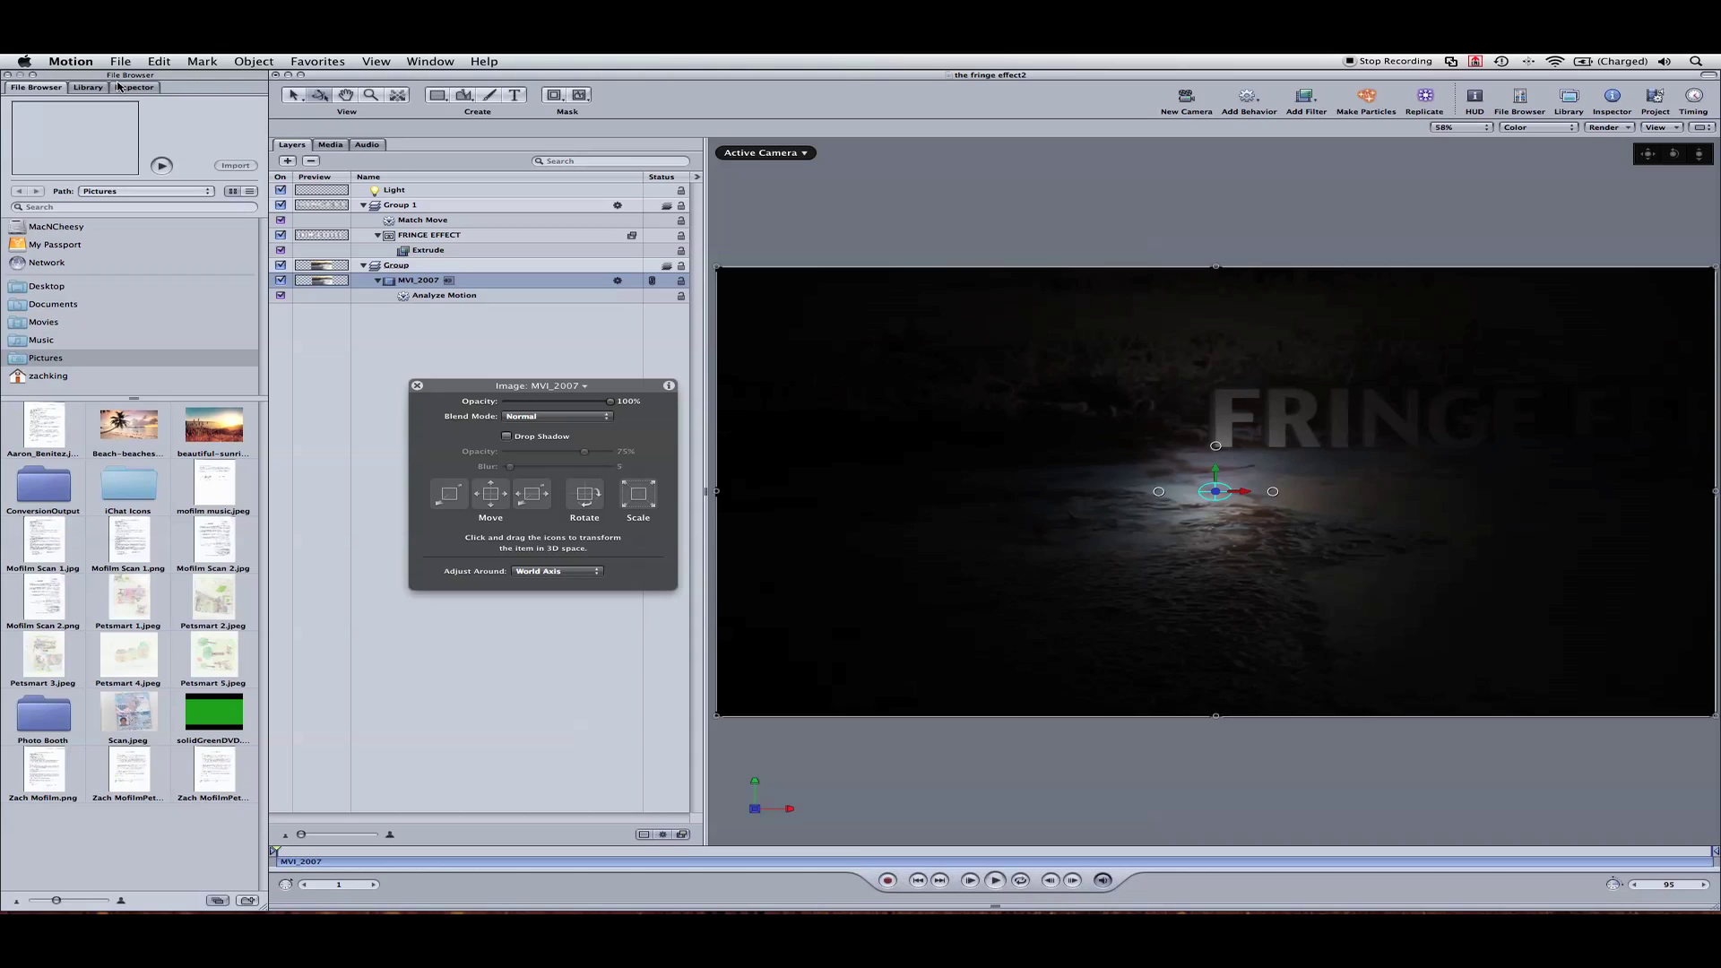
left_click(124, 87)
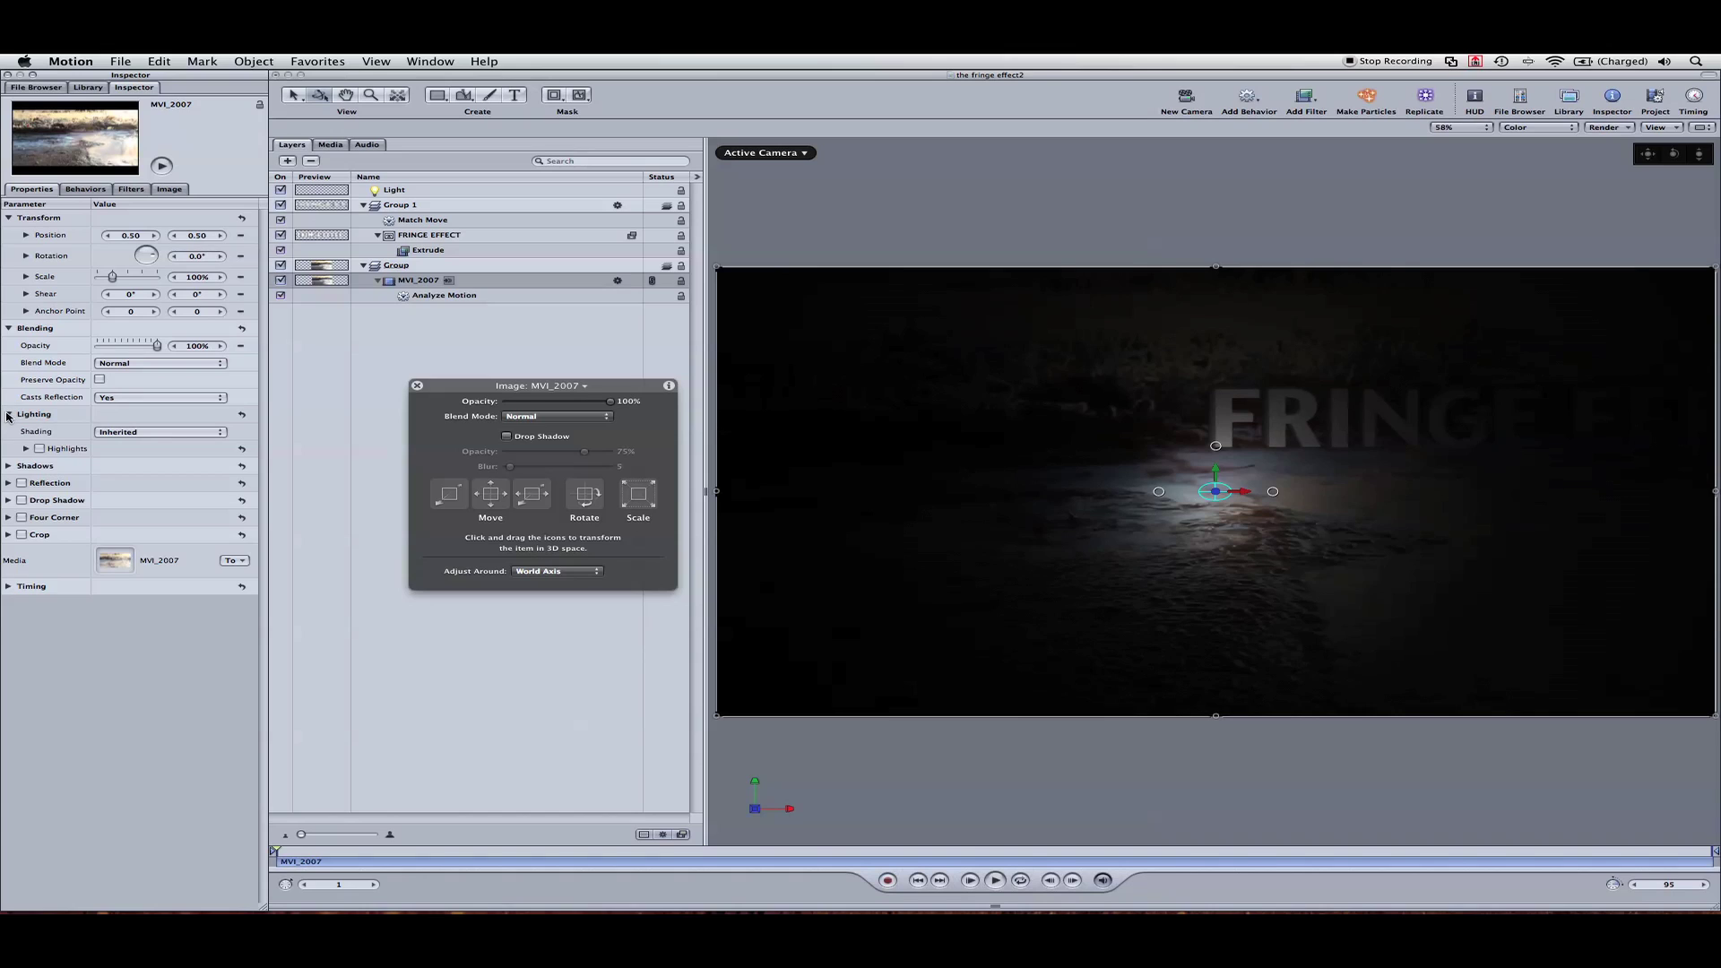
left_click(123, 433)
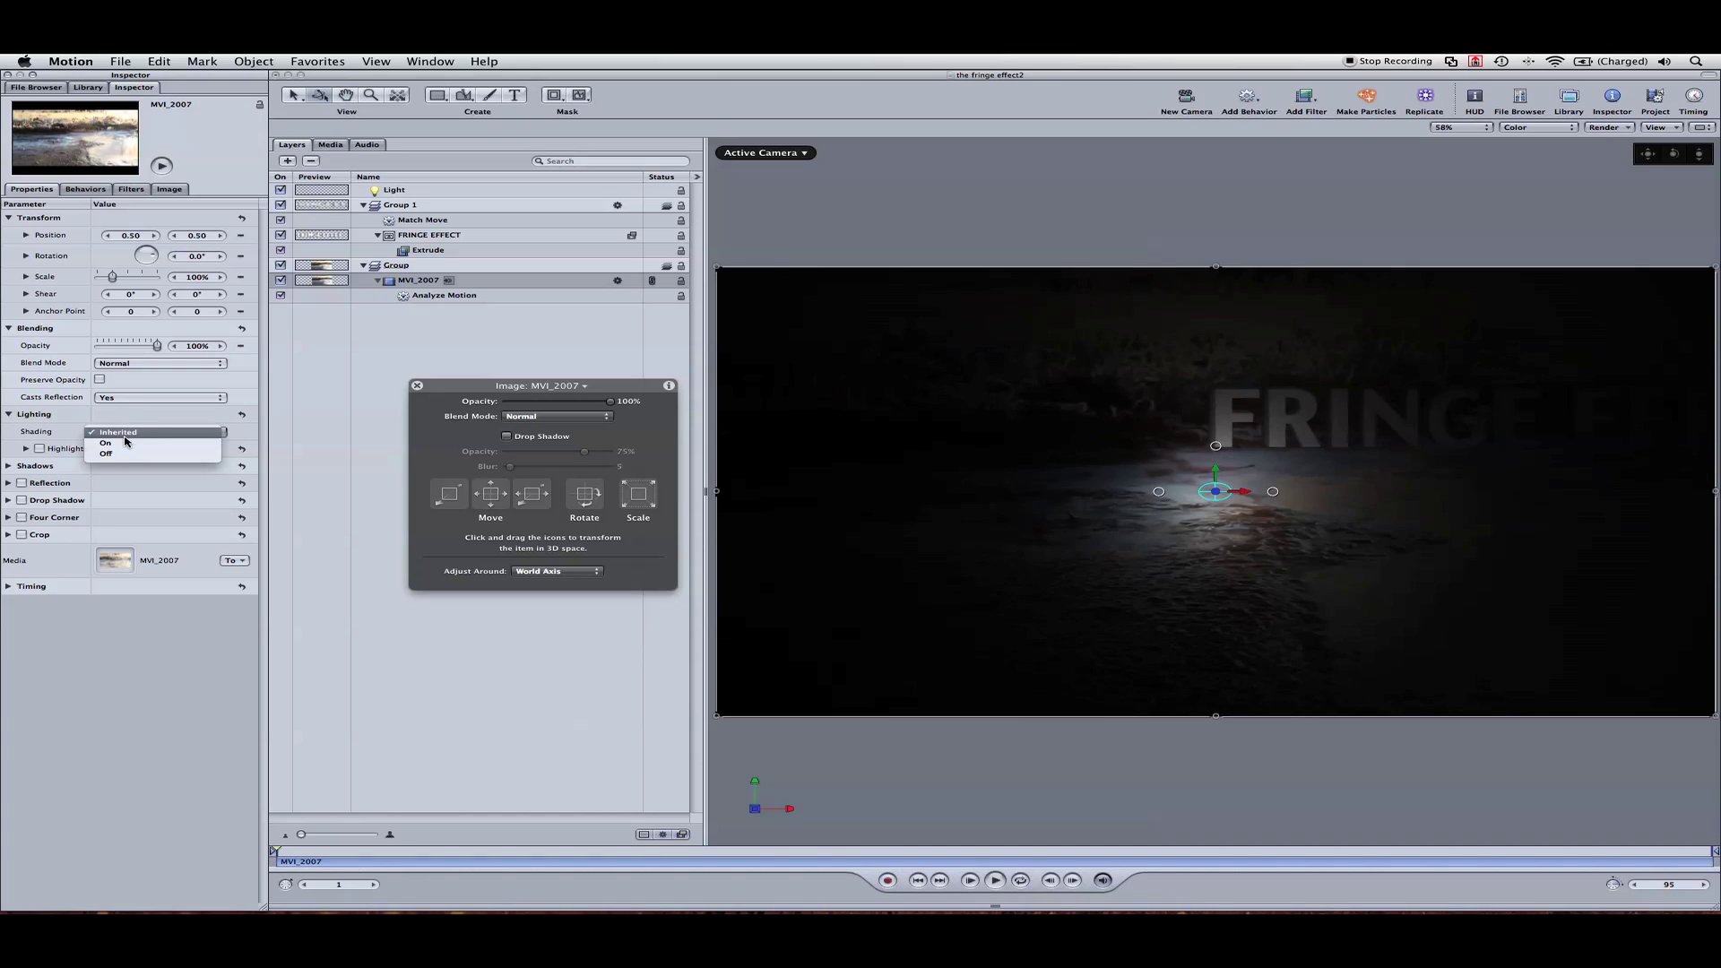
left_click(127, 453)
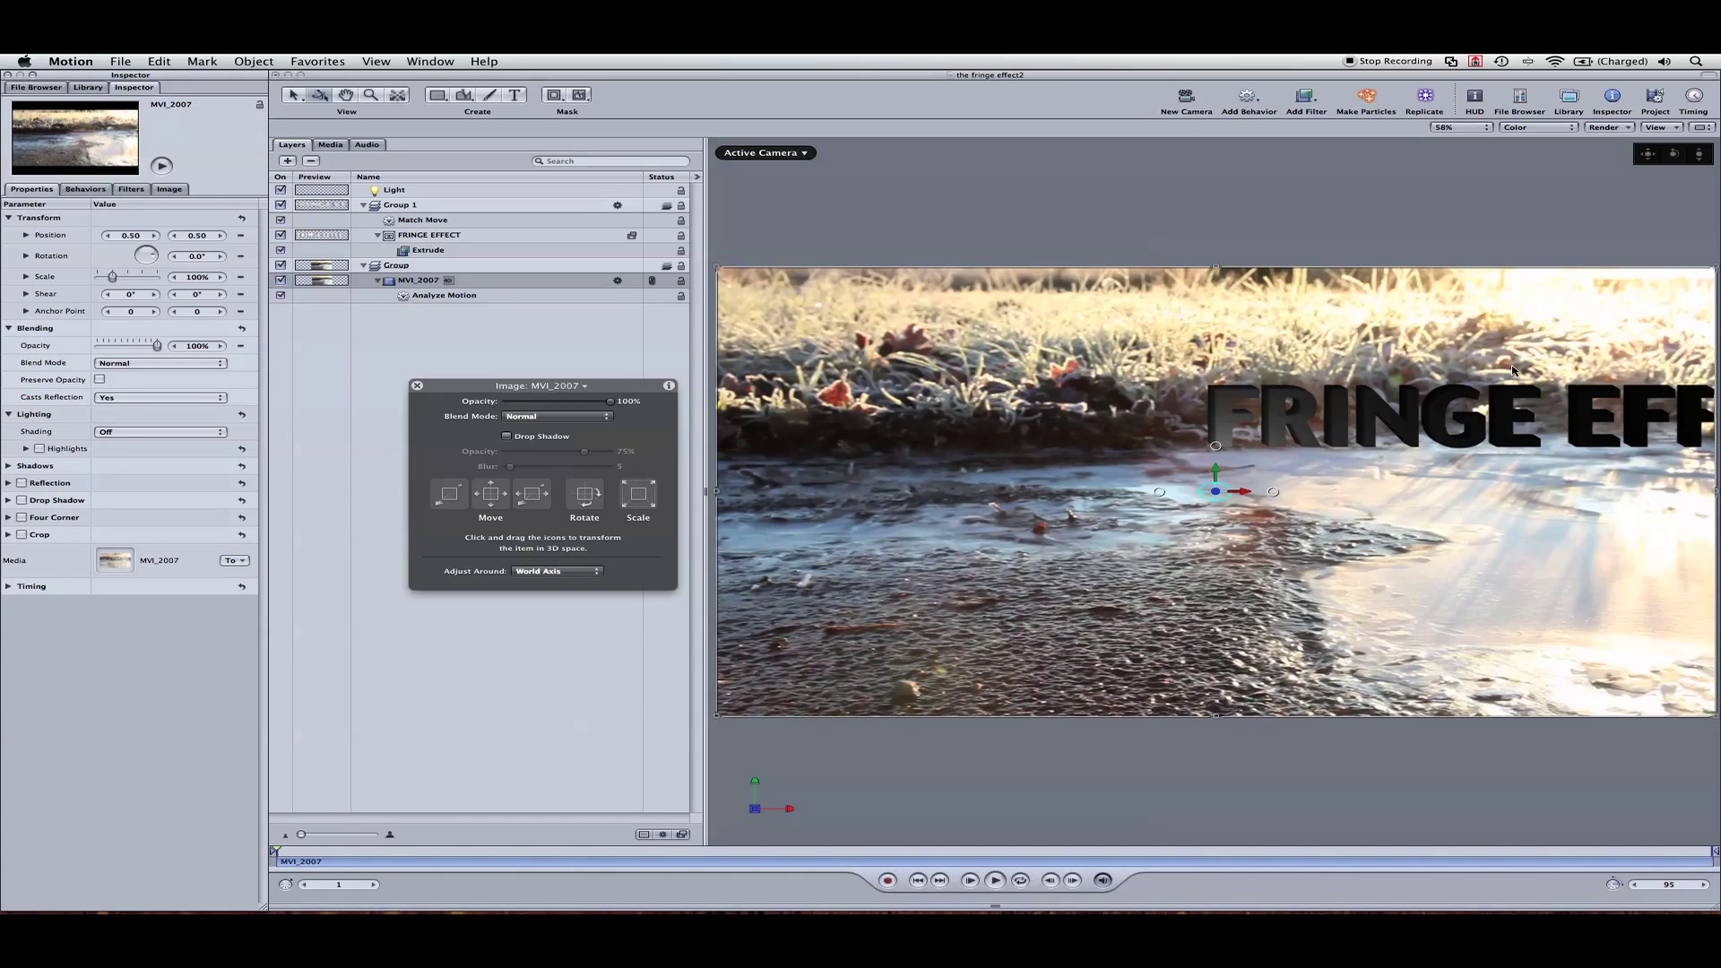
- Position the light over the title and raise its intensity to 285%
left_click_drag(1207, 496, 1436, 434)
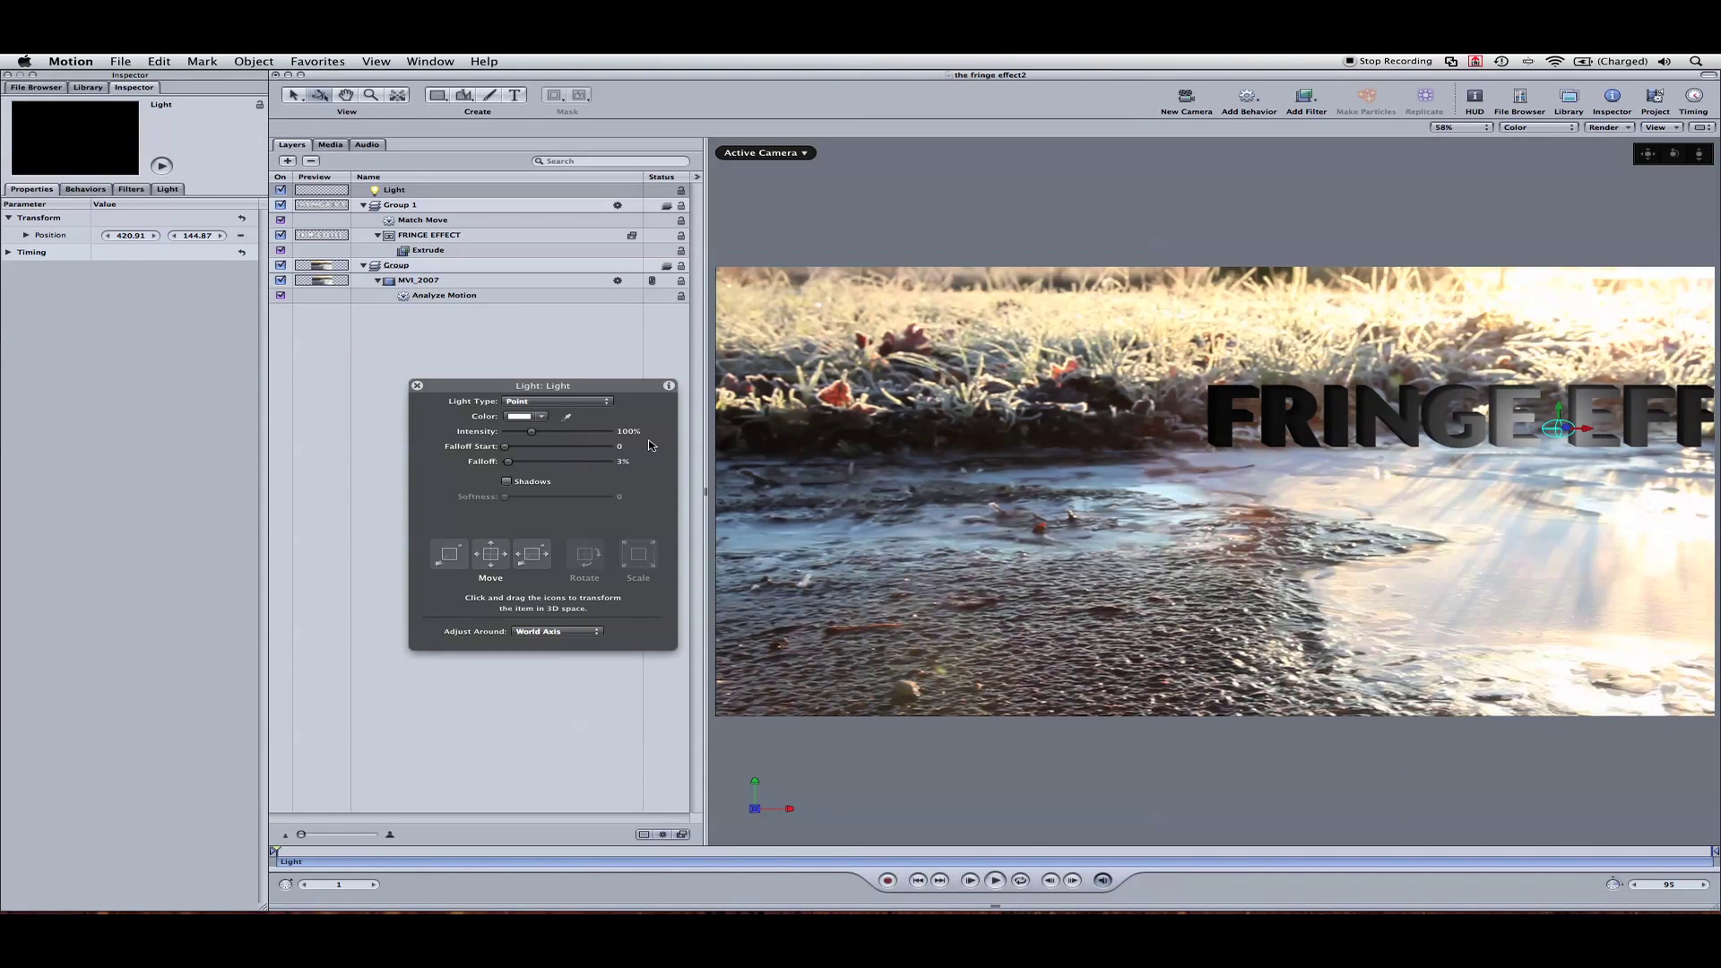
left_click_drag(535, 433, 563, 435)
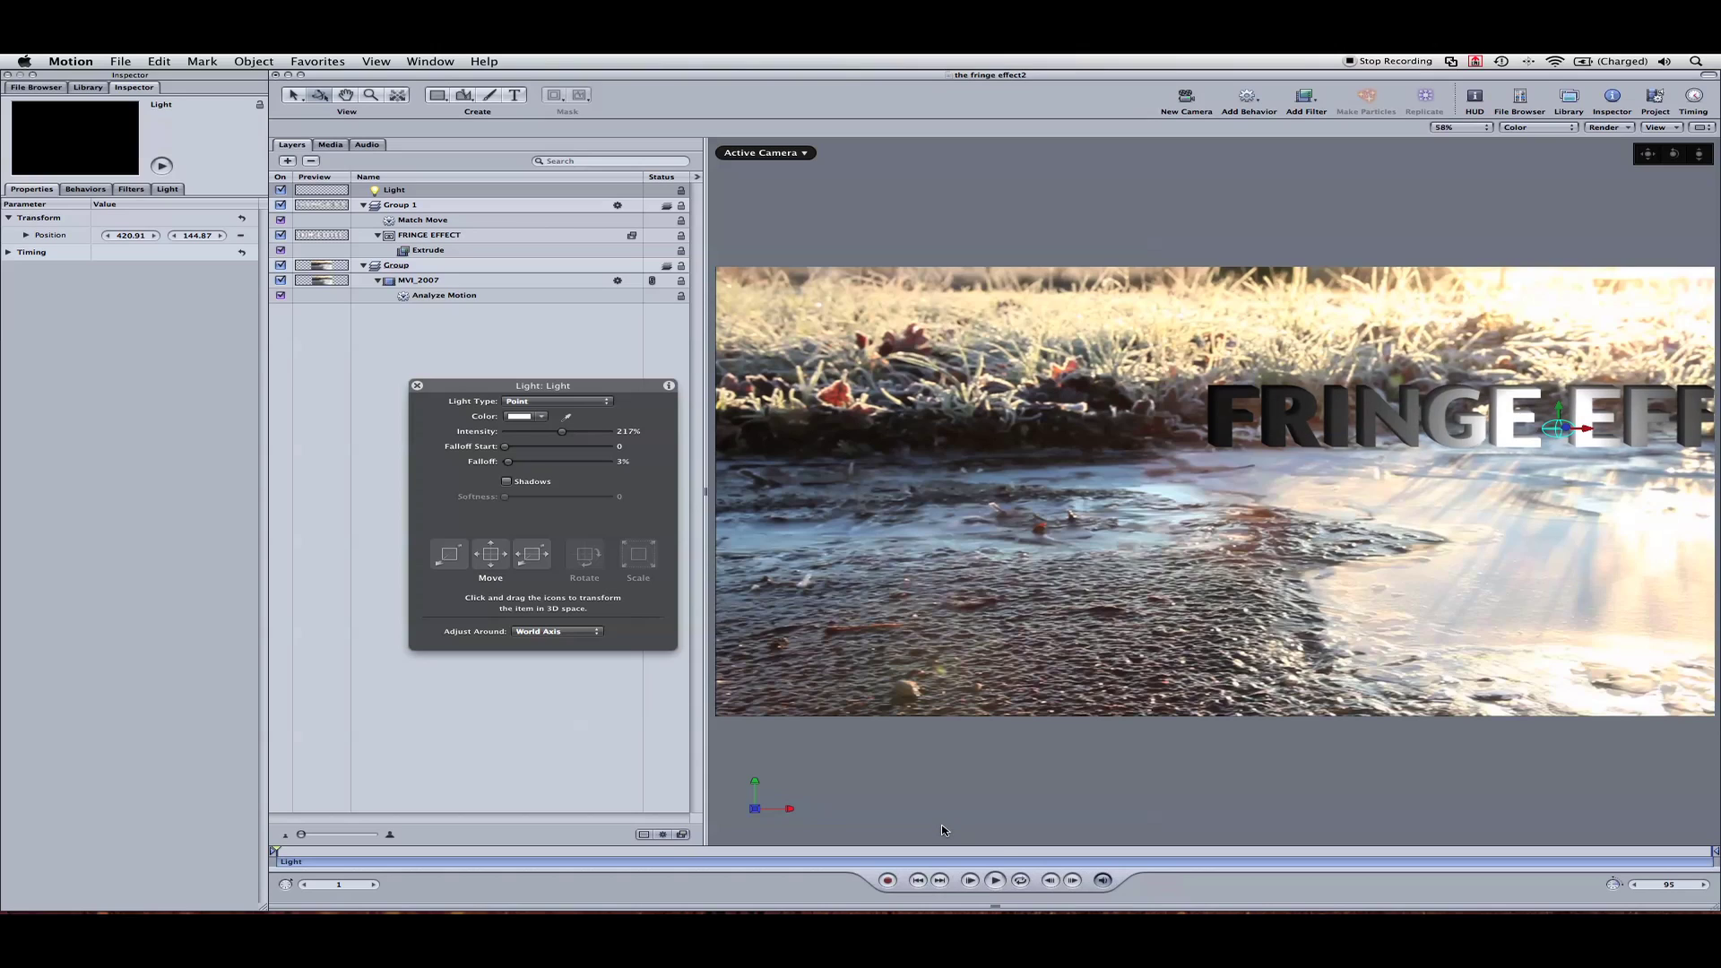
left_click_drag(1000, 850, 1471, 849)
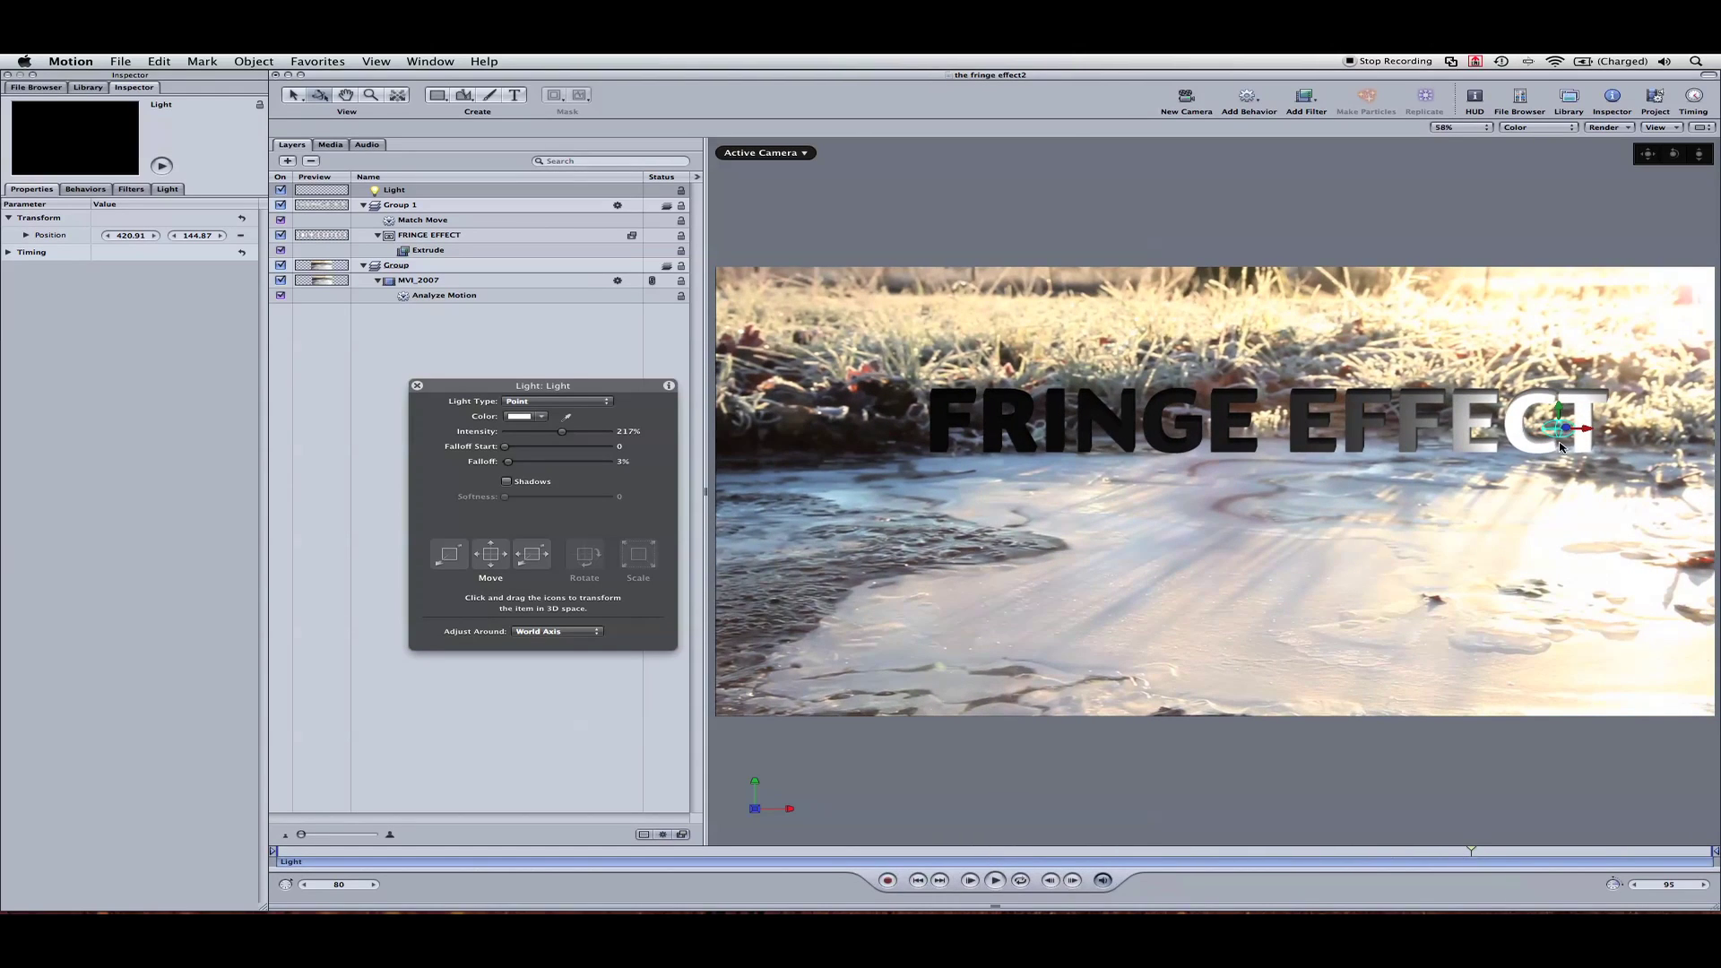
left_click_drag(1562, 439, 1333, 434)
mouse_move(1230, 426)
left_mouse_down()
mouse_move(1434, 429)
mouse_move(1255, 434)
left_mouse_up()
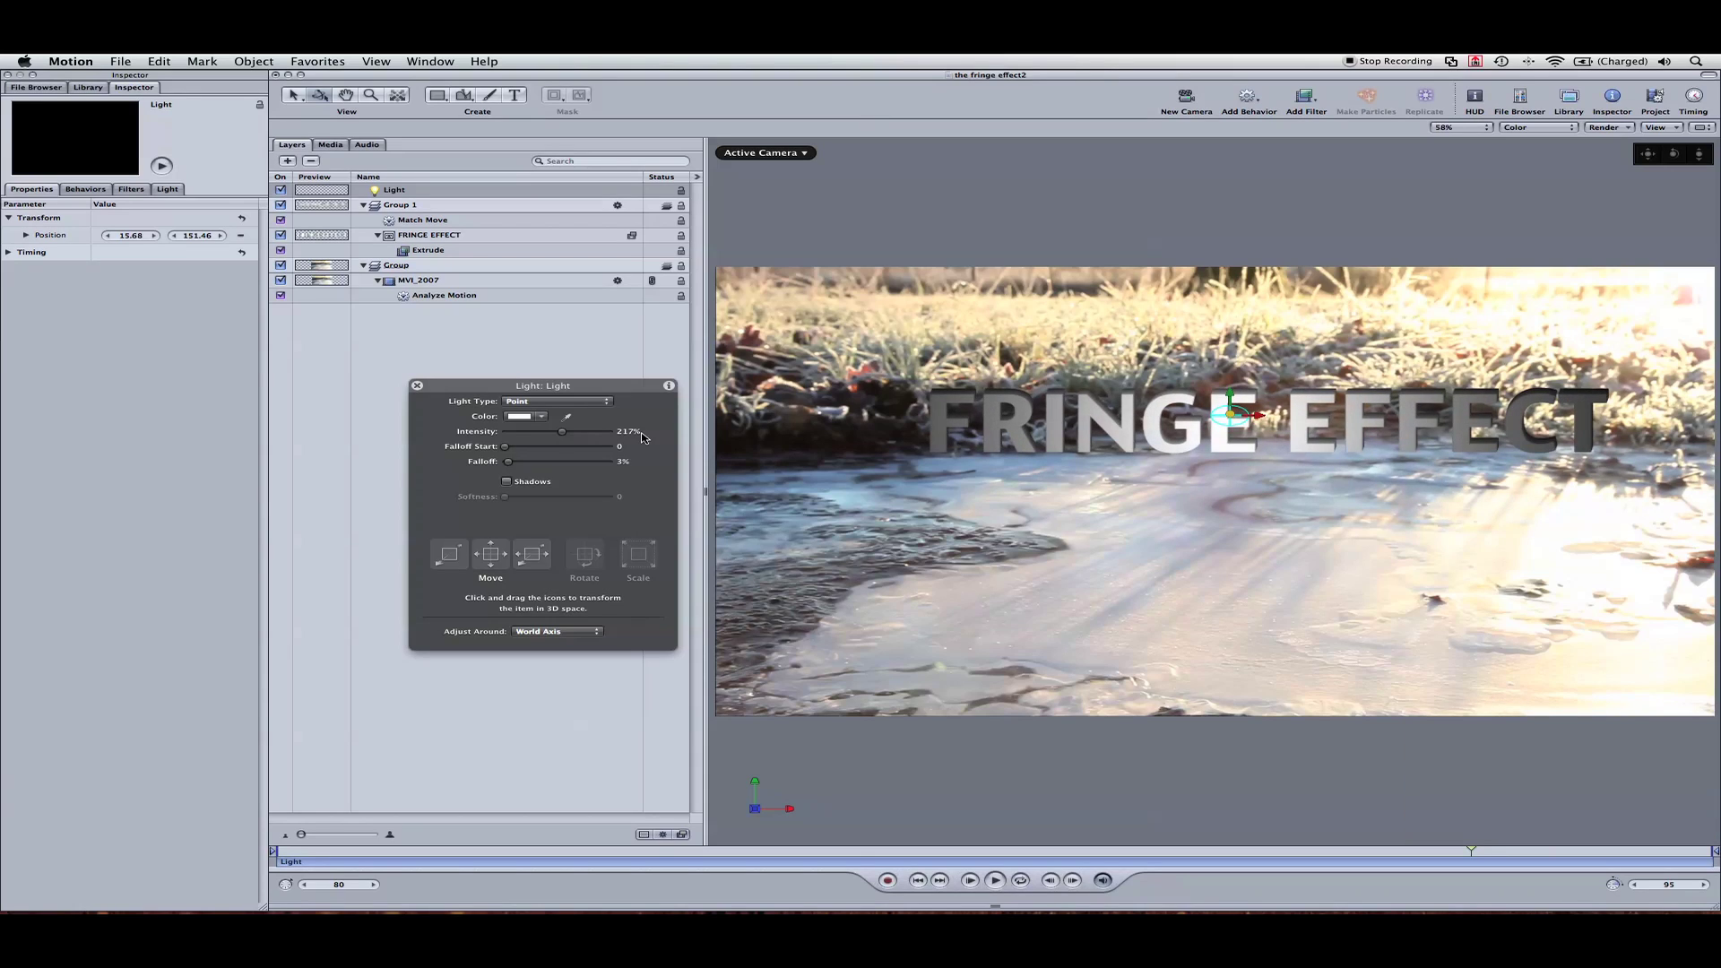
left_click_drag(557, 433, 582, 433)
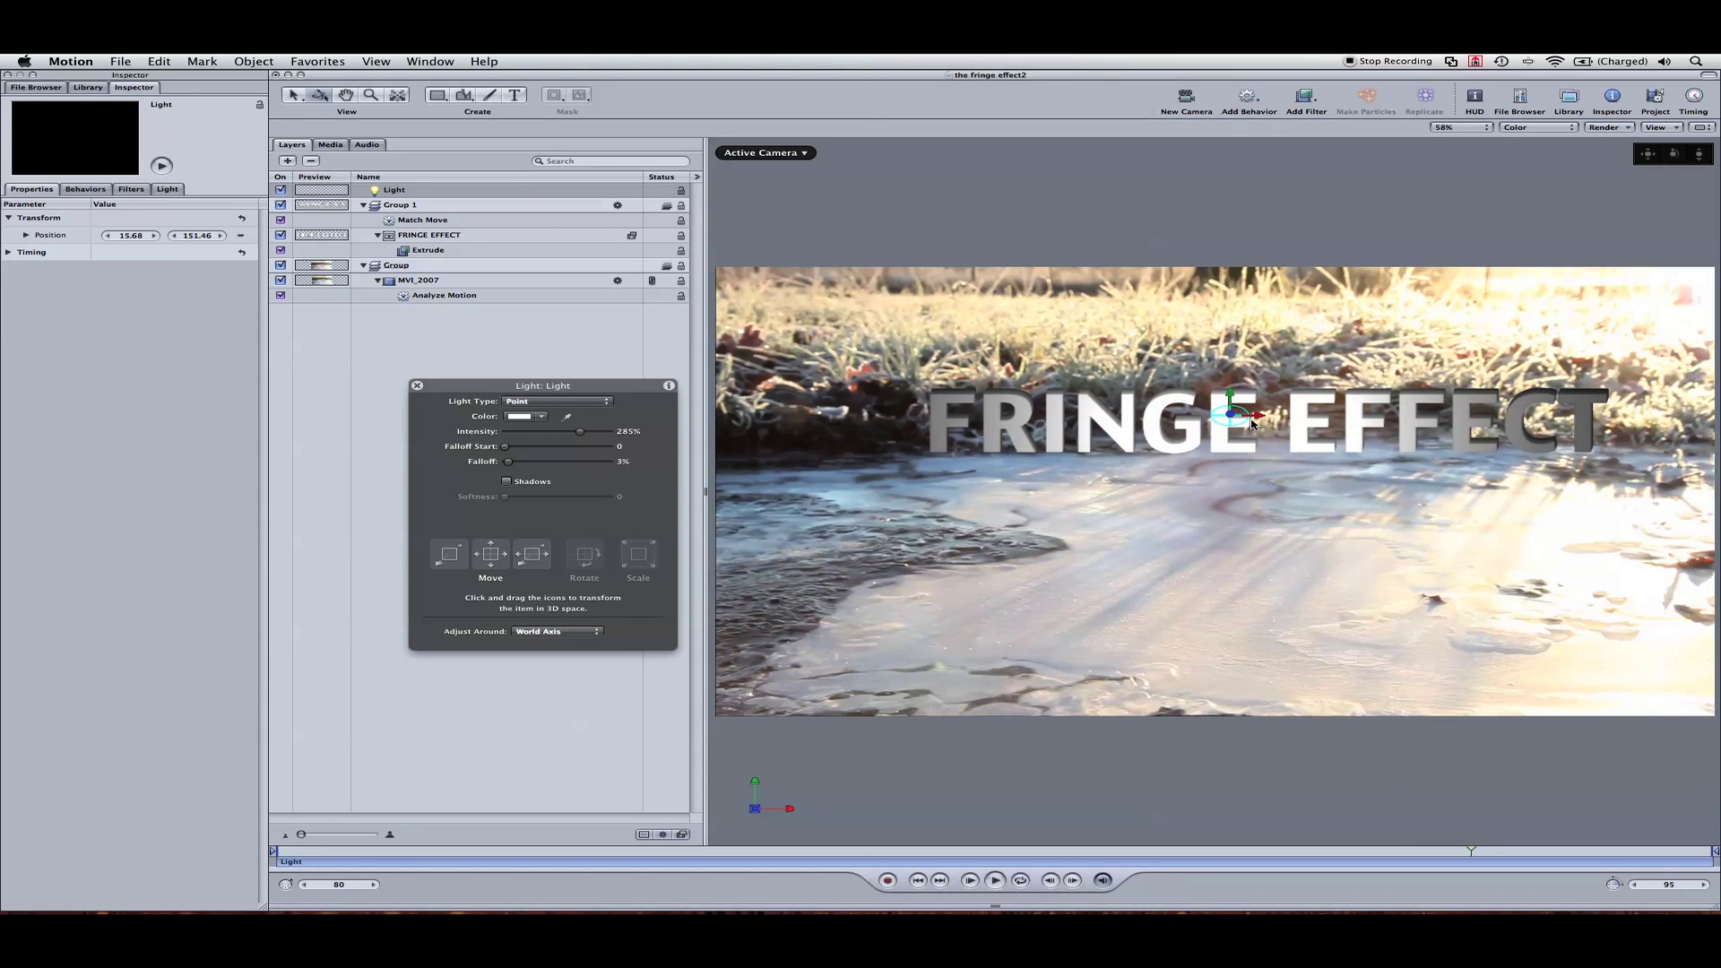
left_click_drag(1228, 423, 1432, 465)
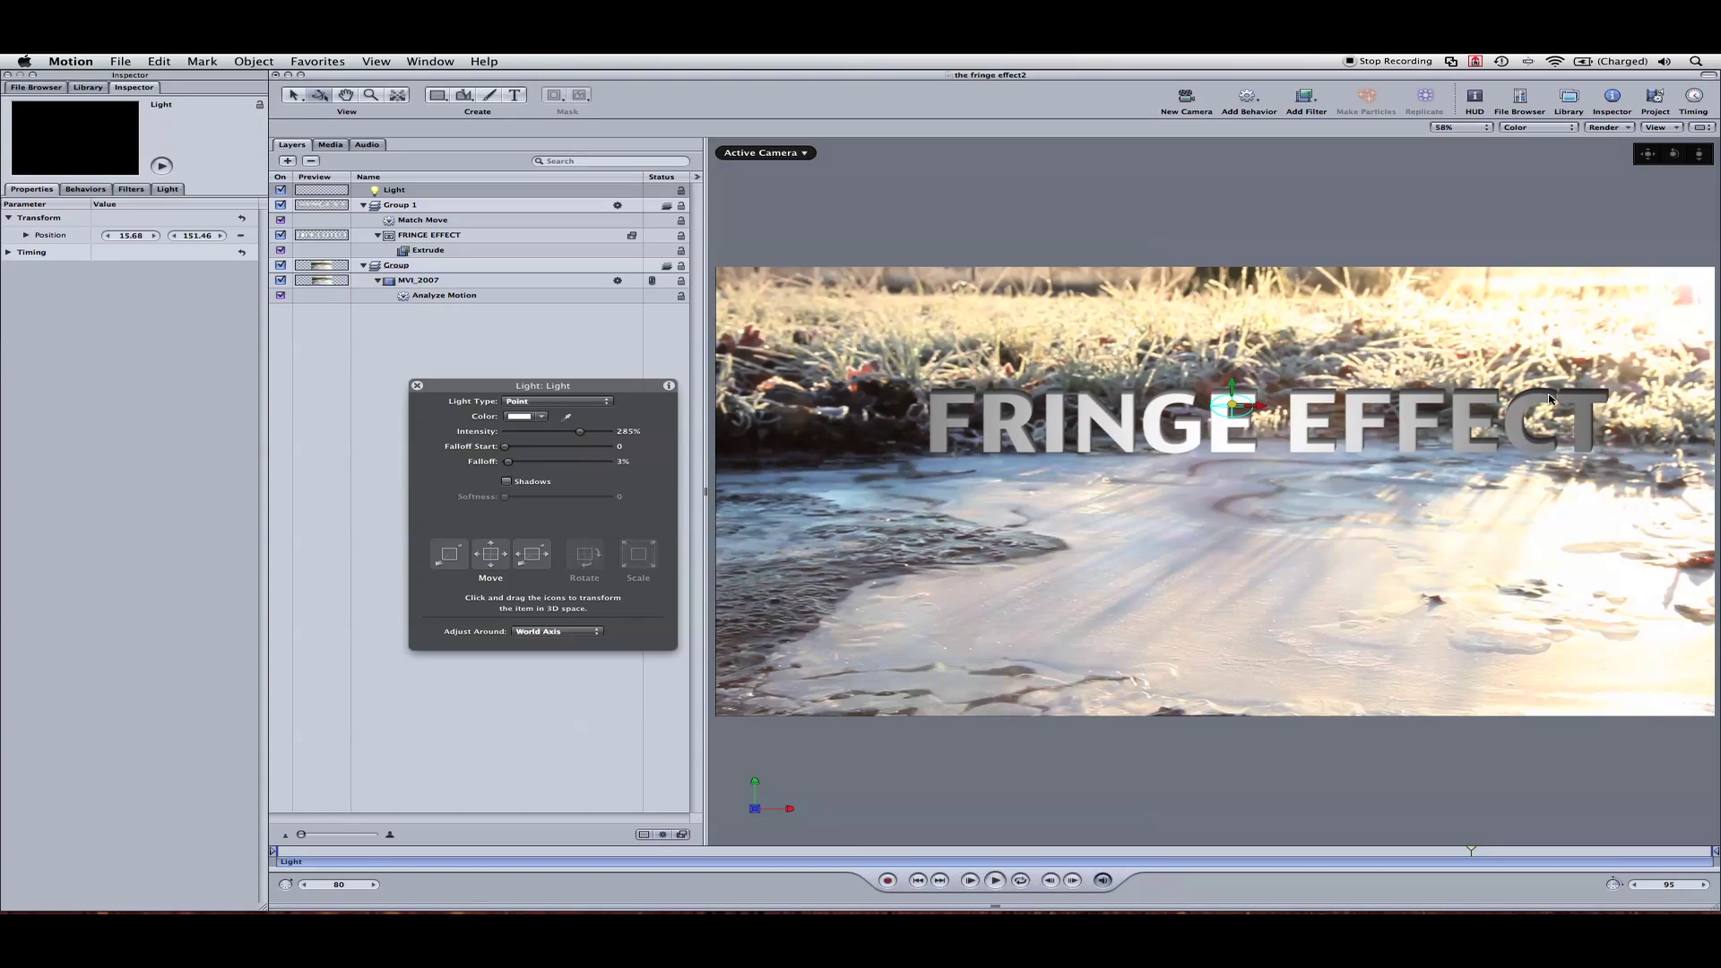
- Raise the Extrude Back Brightness and lower the Face Brightness of the title
left_click(460, 253)
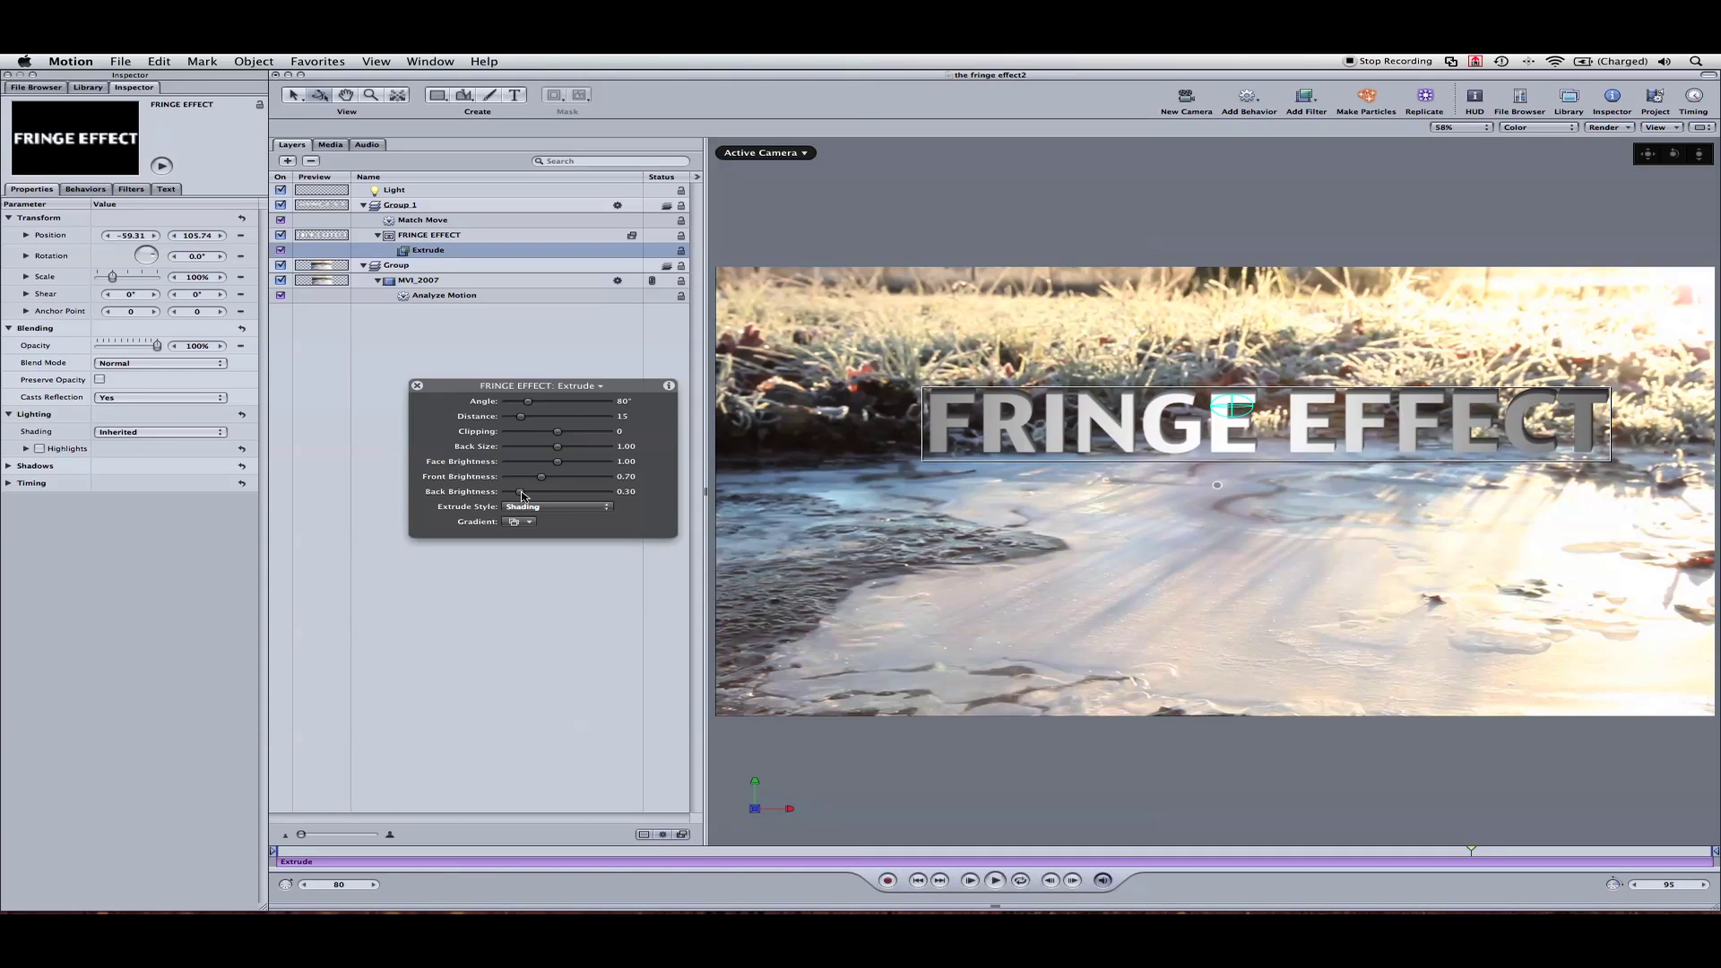
left_click_drag(518, 495, 574, 495)
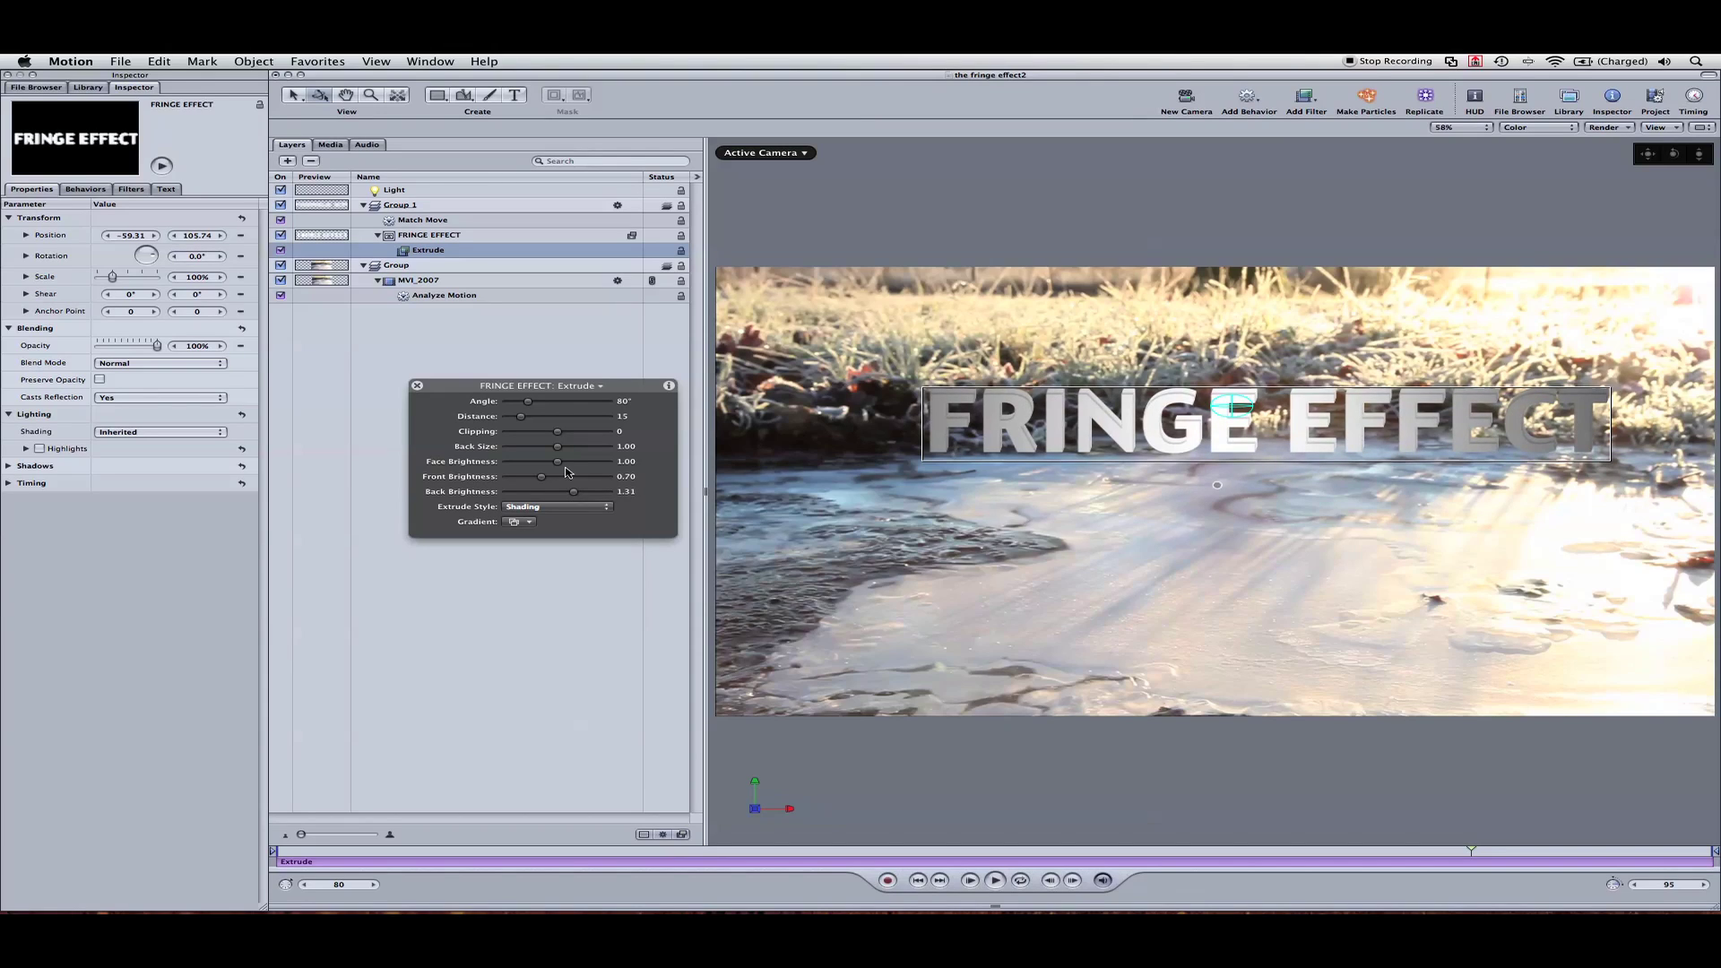
left_click_drag(557, 460, 537, 465)
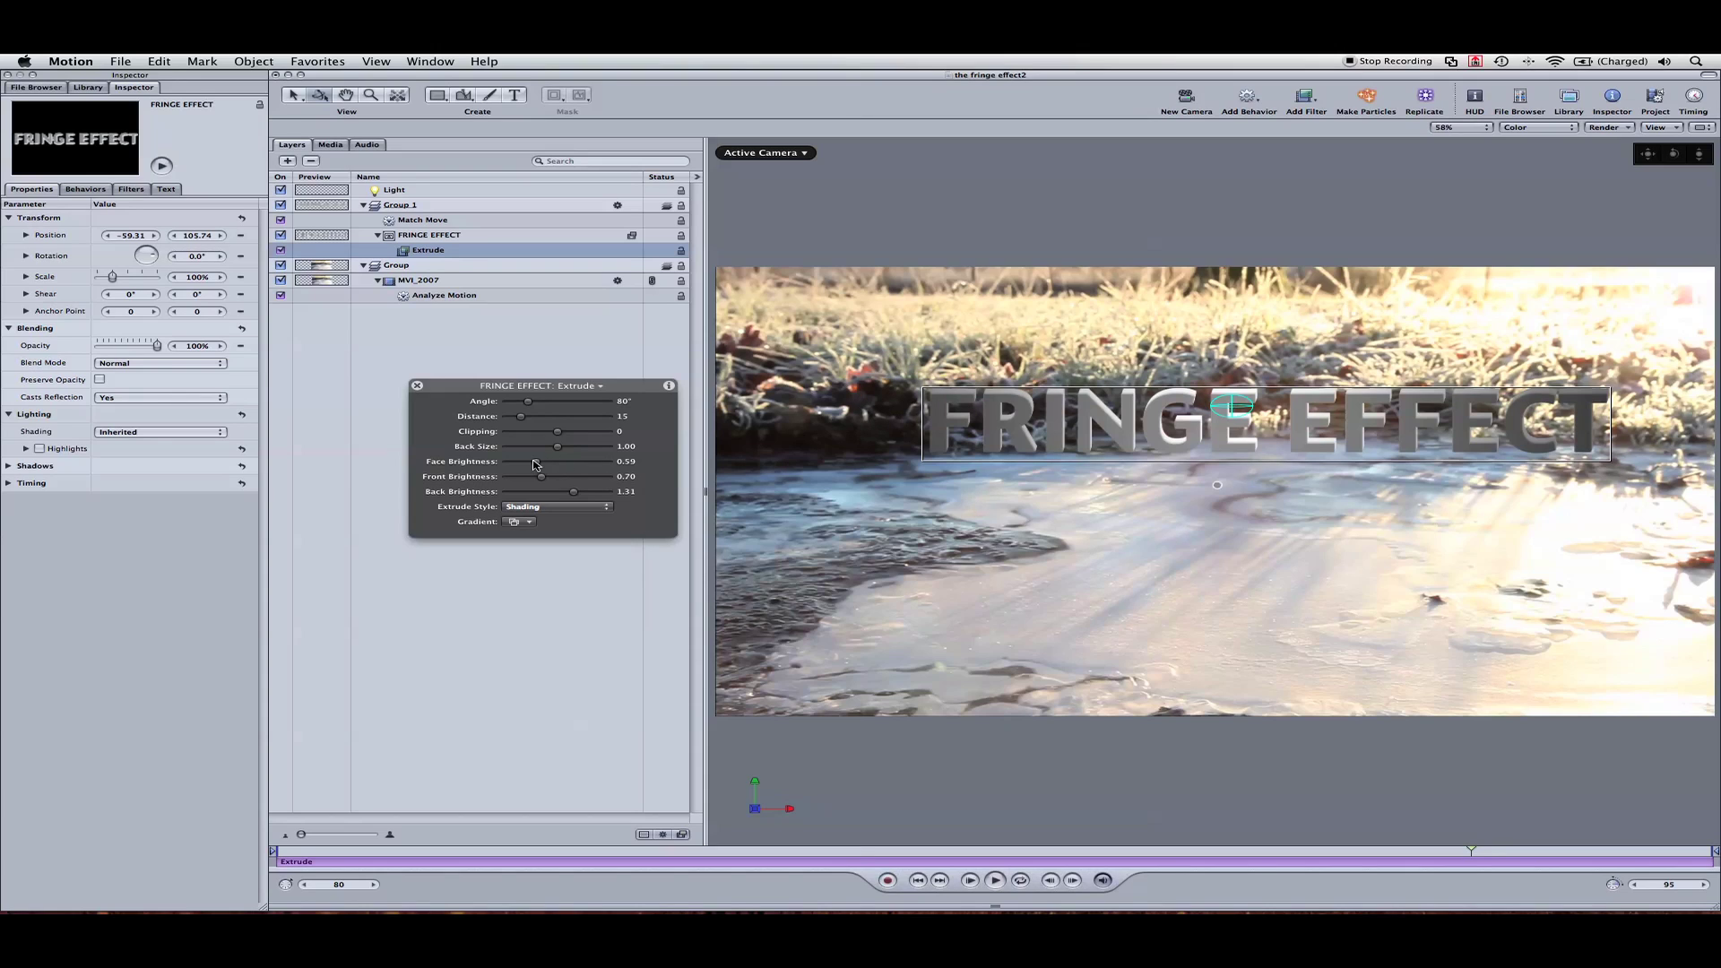
- Review the lit title across the clip and select the light at frame 60
left_click_drag(1068, 858, 1342, 803)
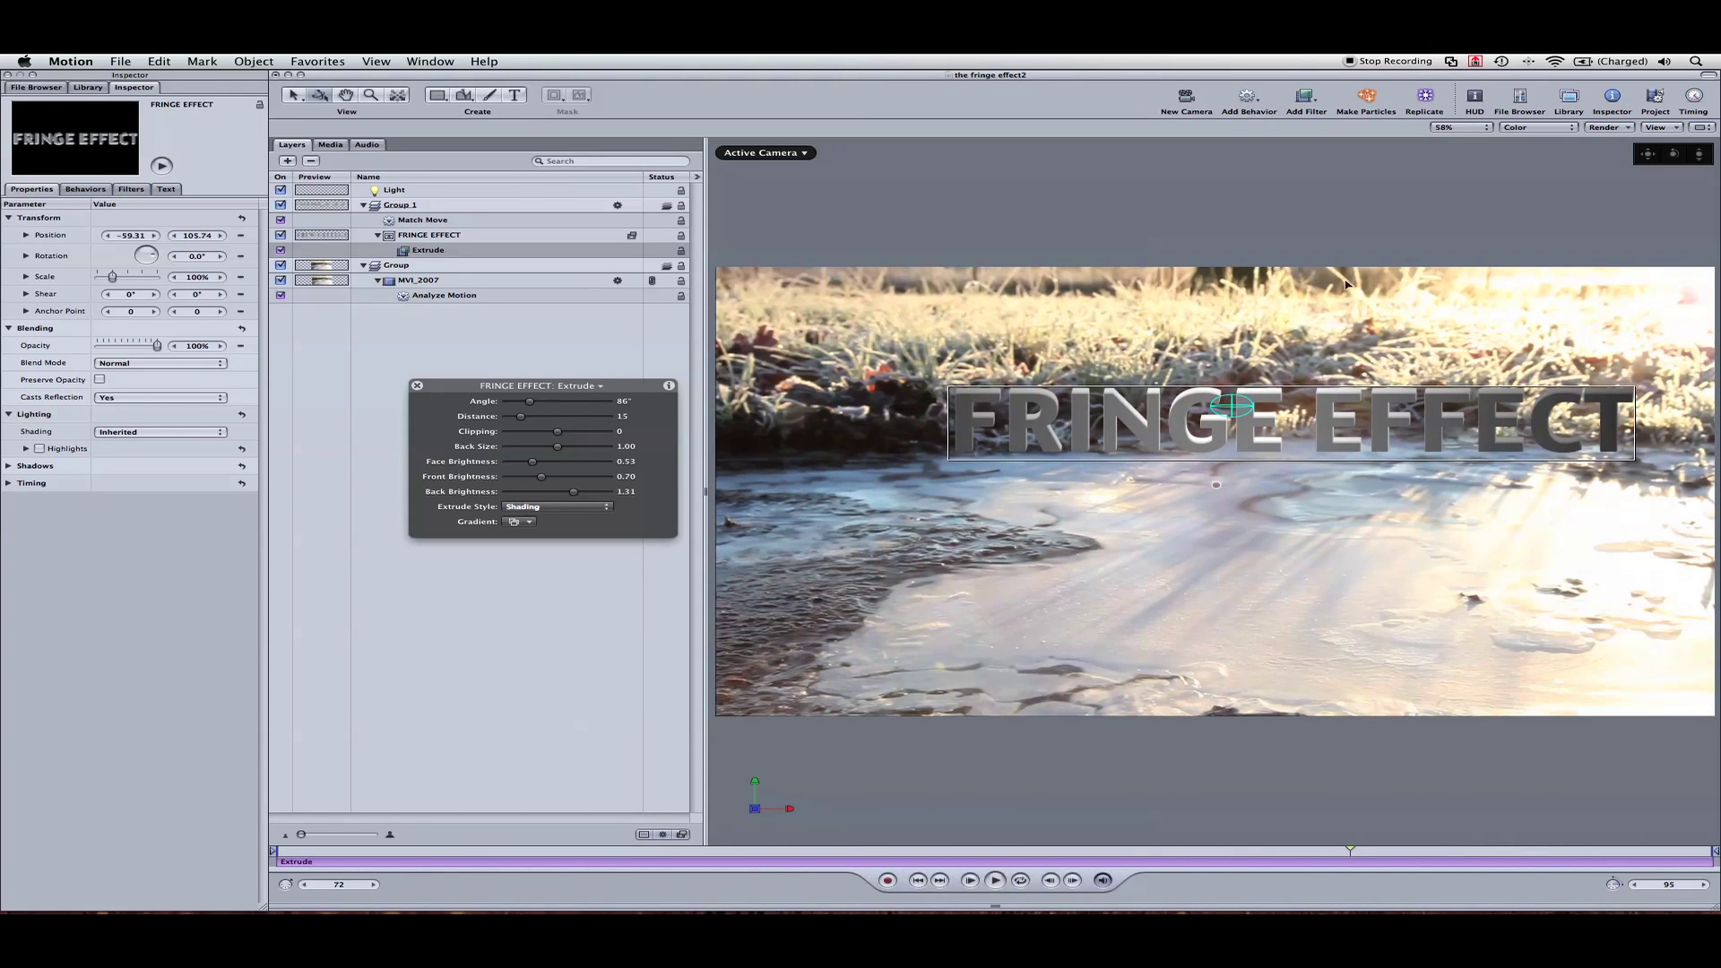
left_click(1231, 407)
left_click_drag(1351, 858, 199, 842)
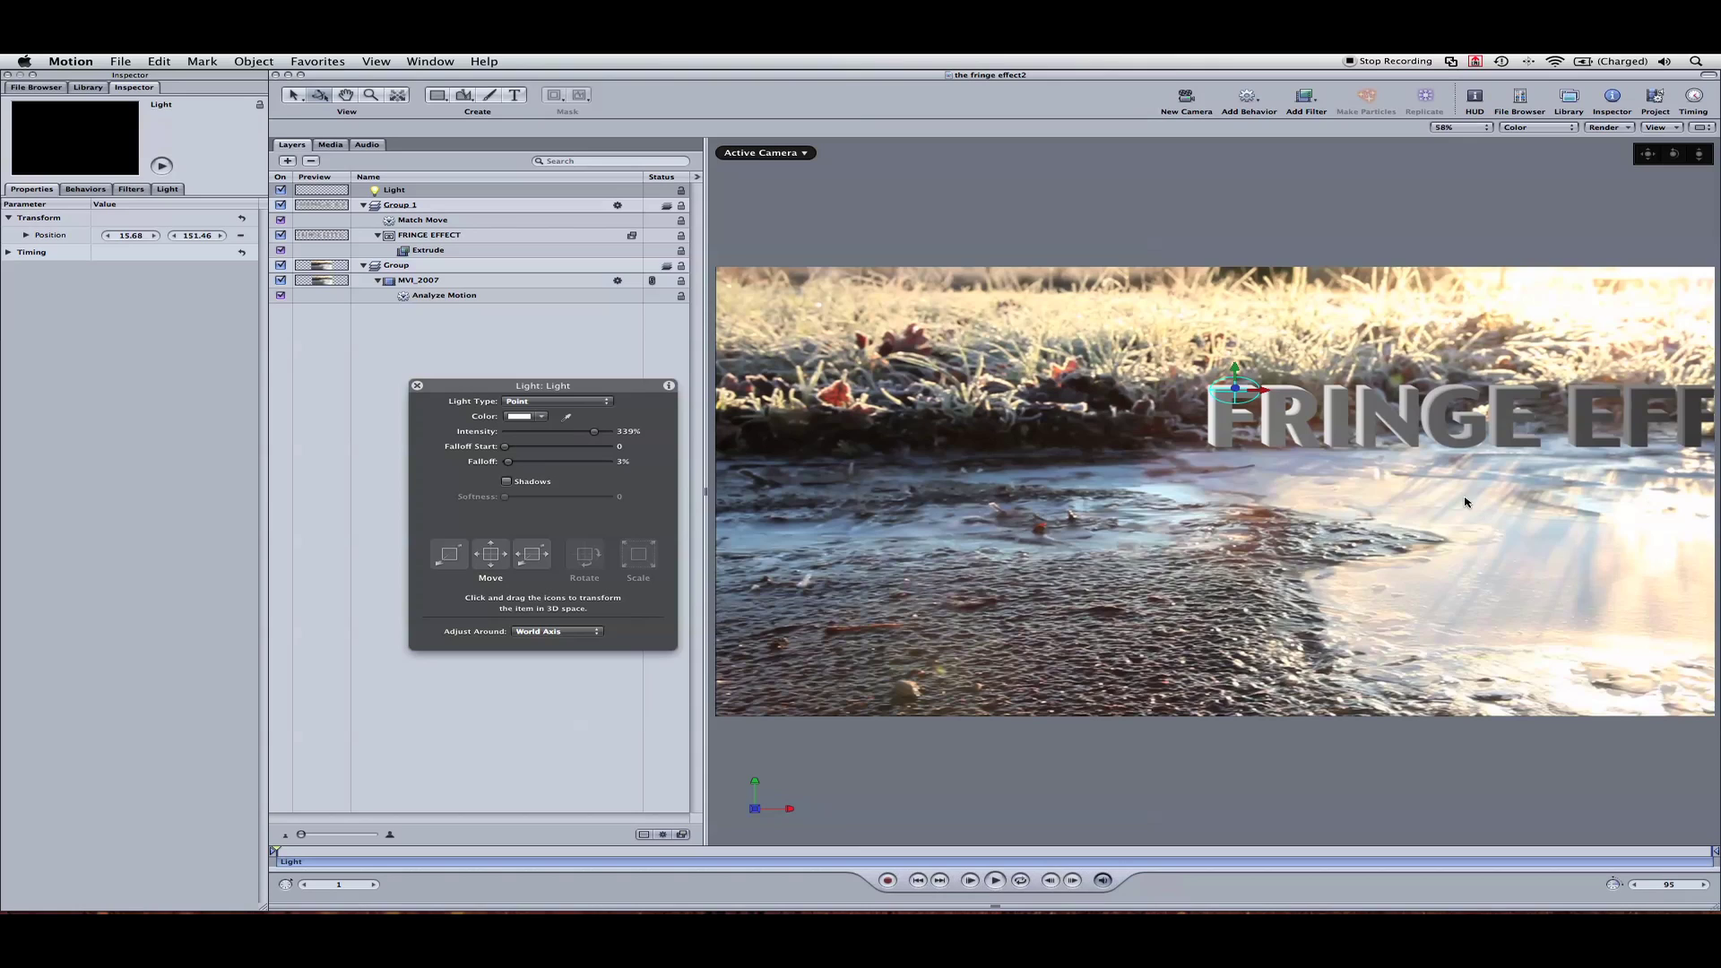
- Duplicate the FRINGE EFFECT layer, delete the copy's Extrude filter and rename it 'Shadow'
left_click(460, 236)
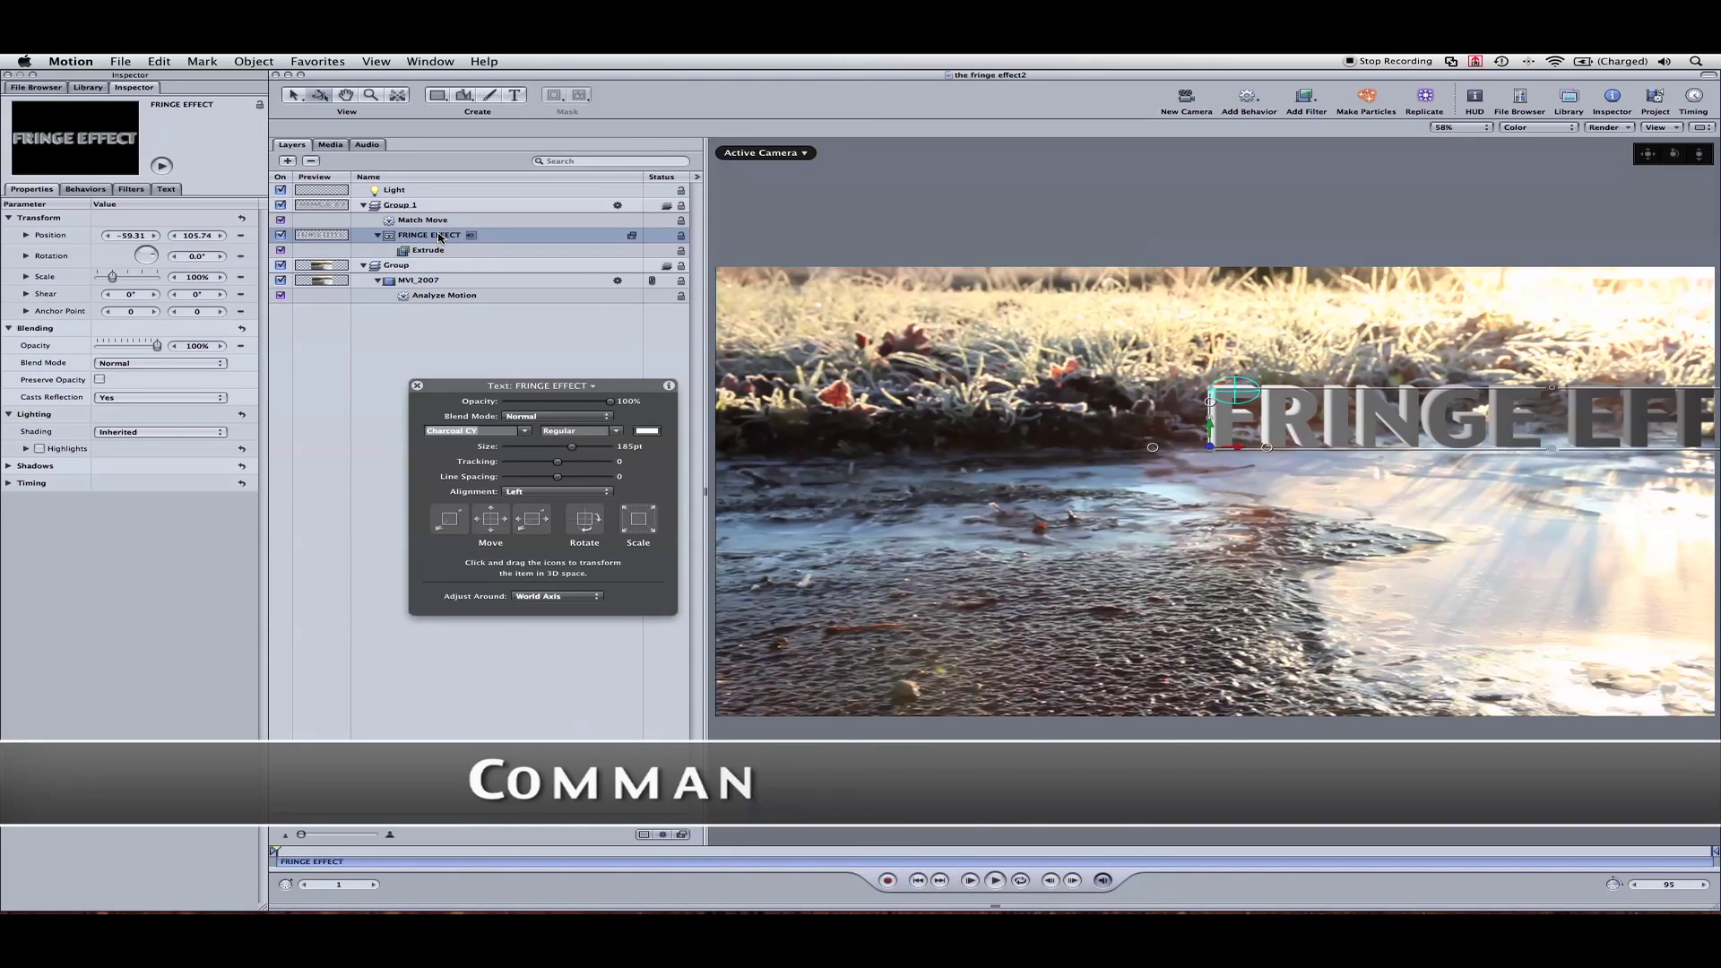
key("super+d")
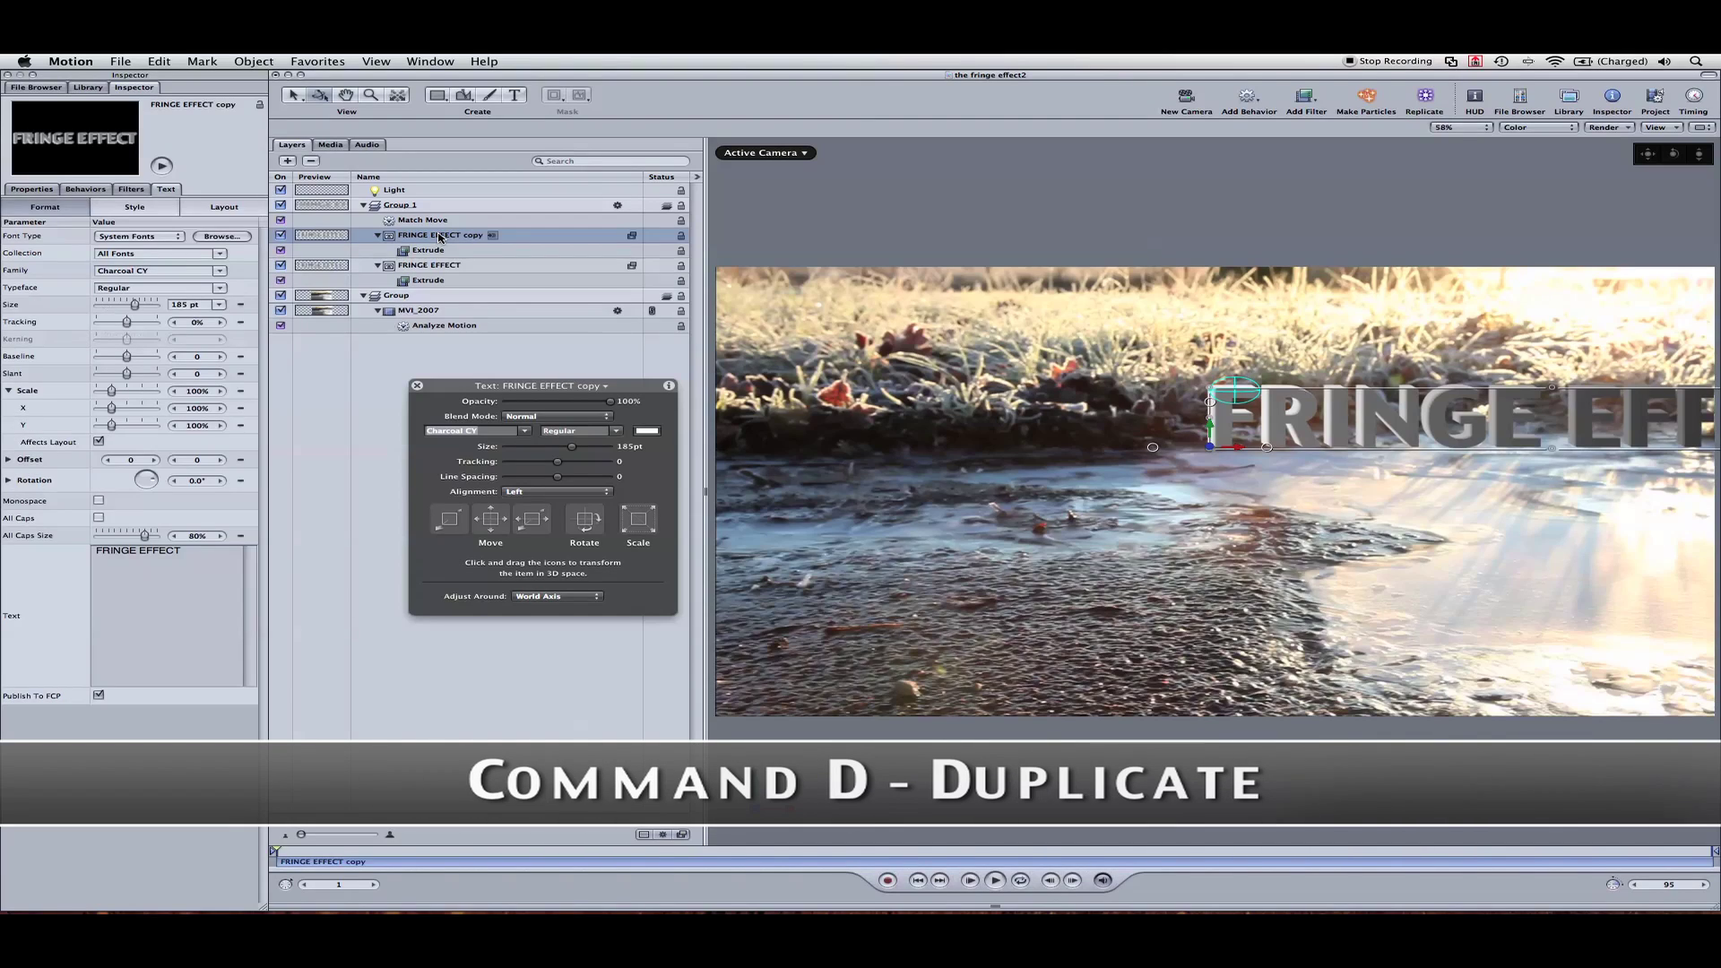
left_click(438, 253)
key("Delete")
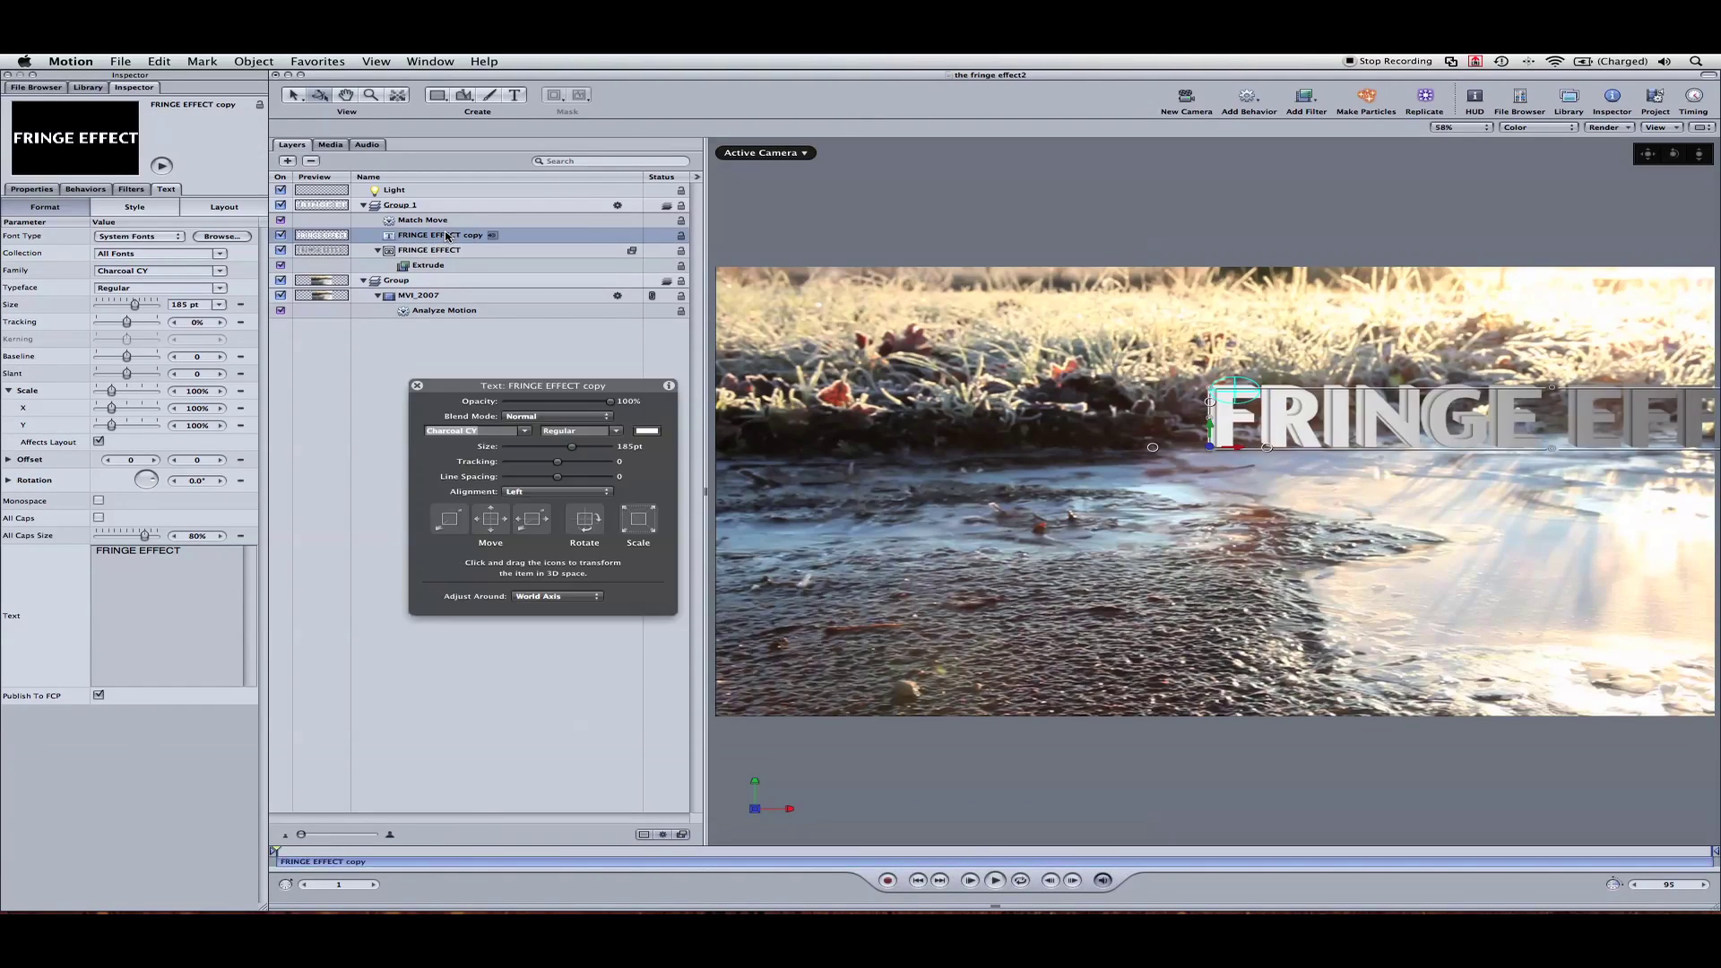
double_click(462, 235)
type("Shadow")
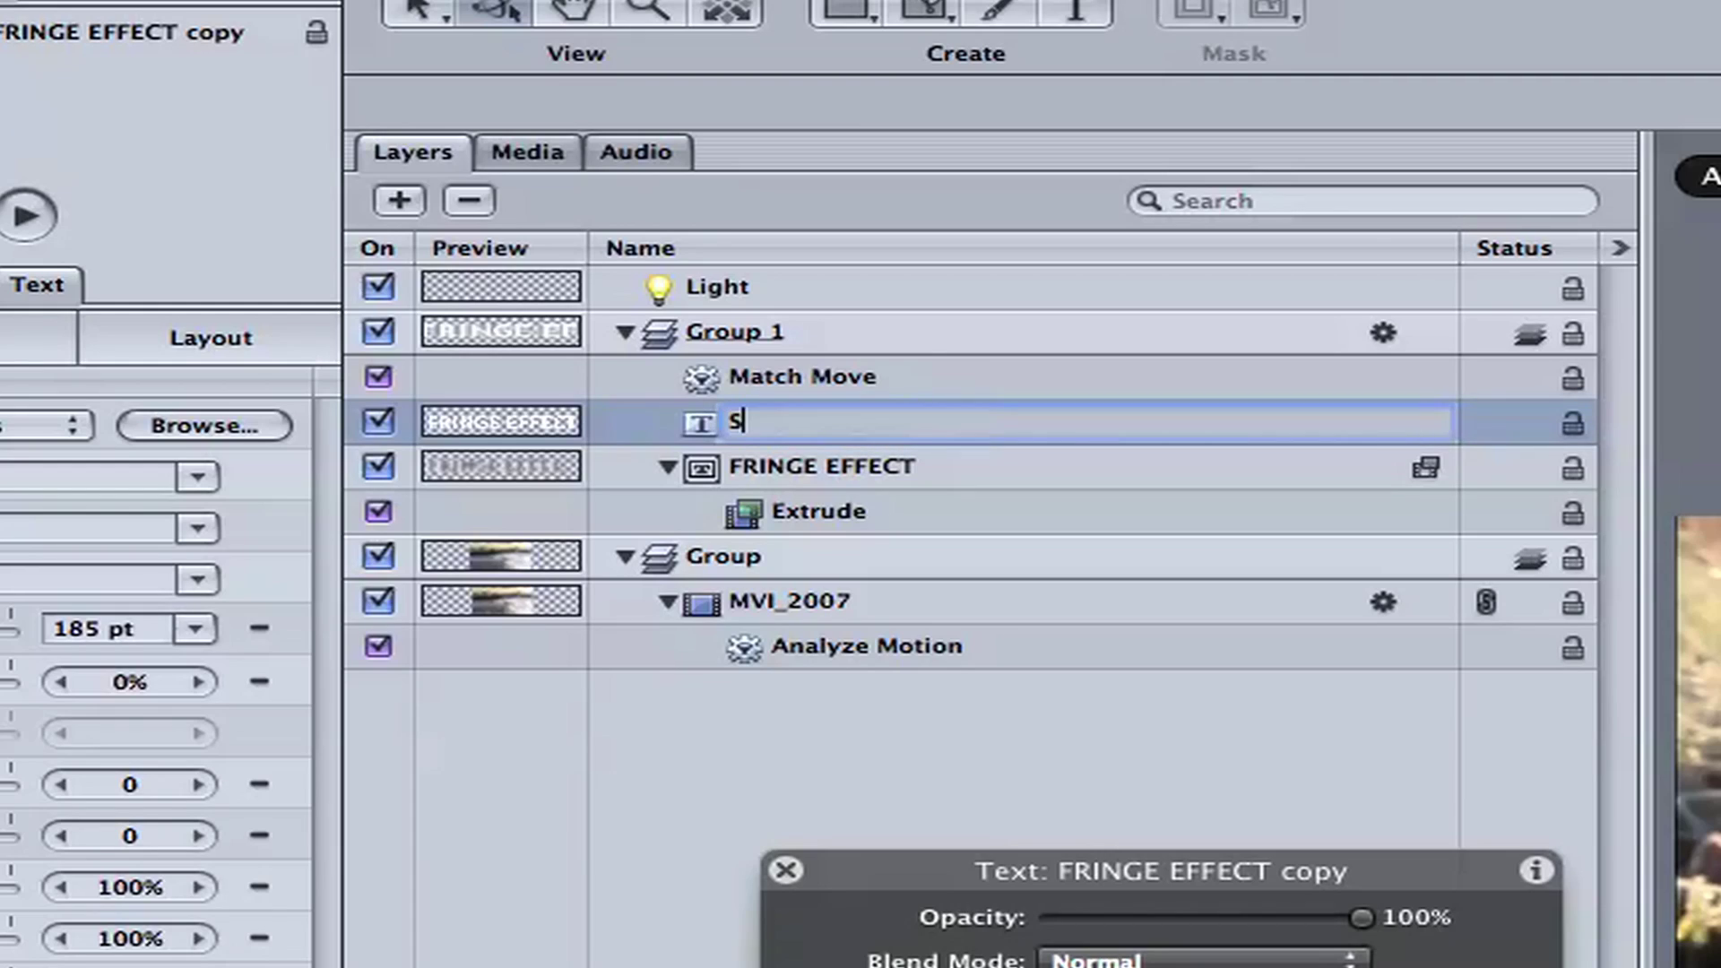
key("Return")
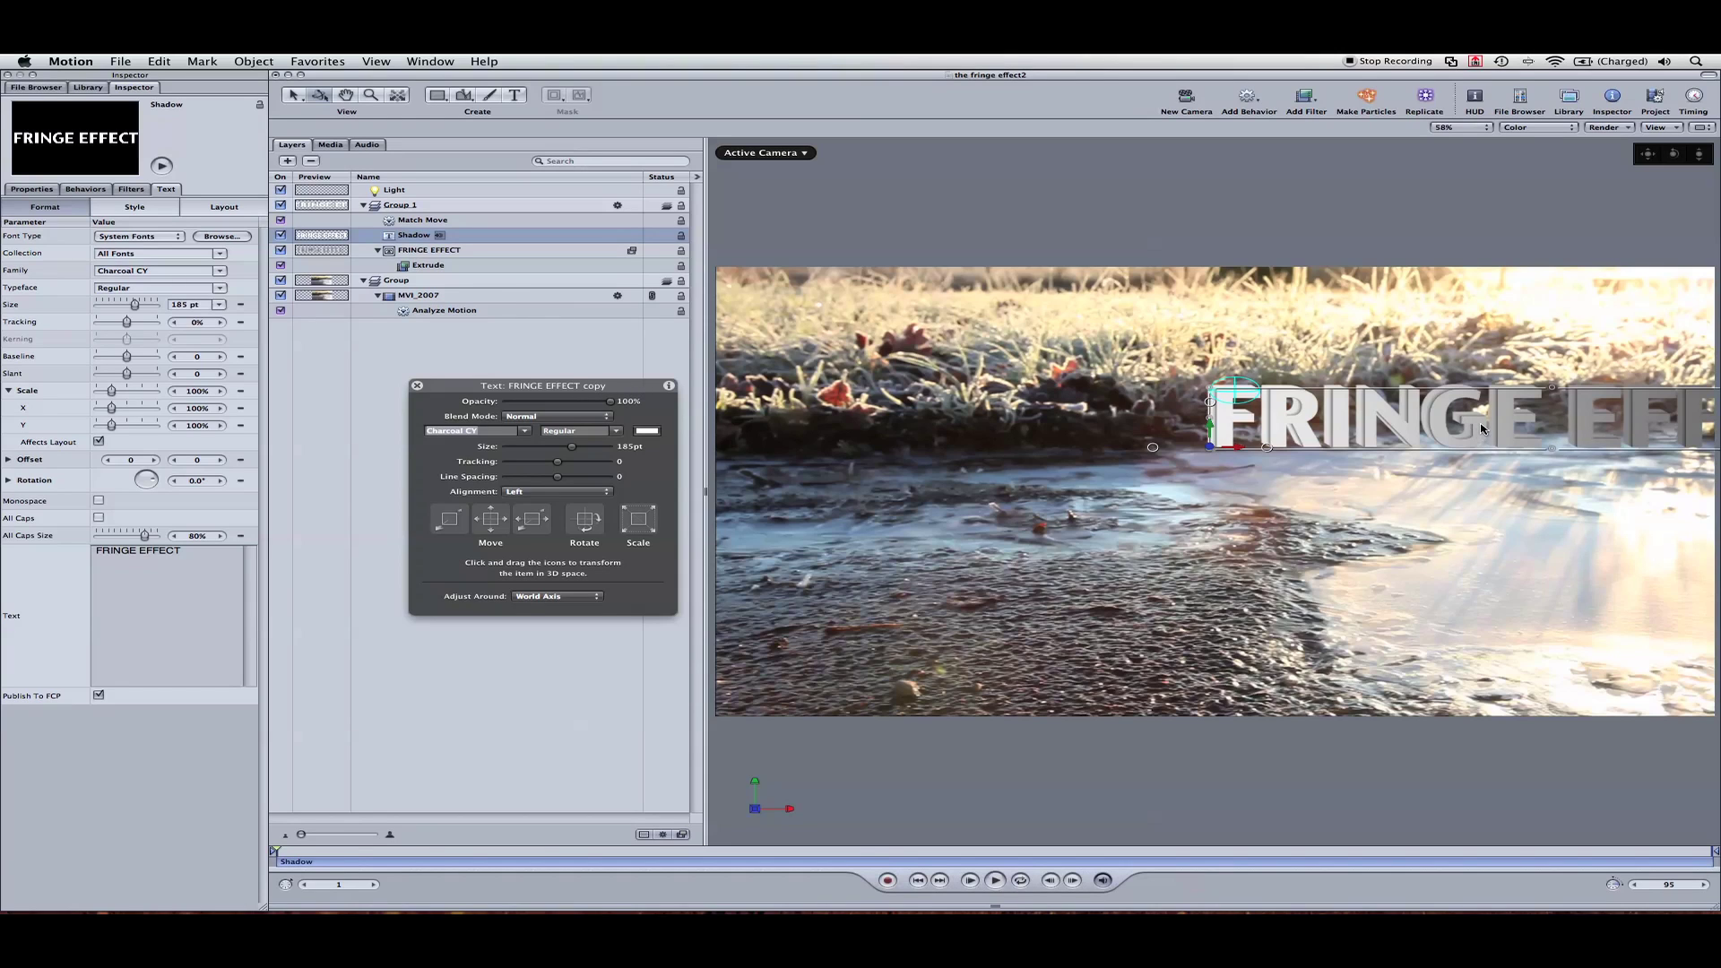
- Move the Shadow text below the title and tilt it back about 72° onto the ground
left_click(1481, 429)
left_click_drag(1478, 434, 1432, 533)
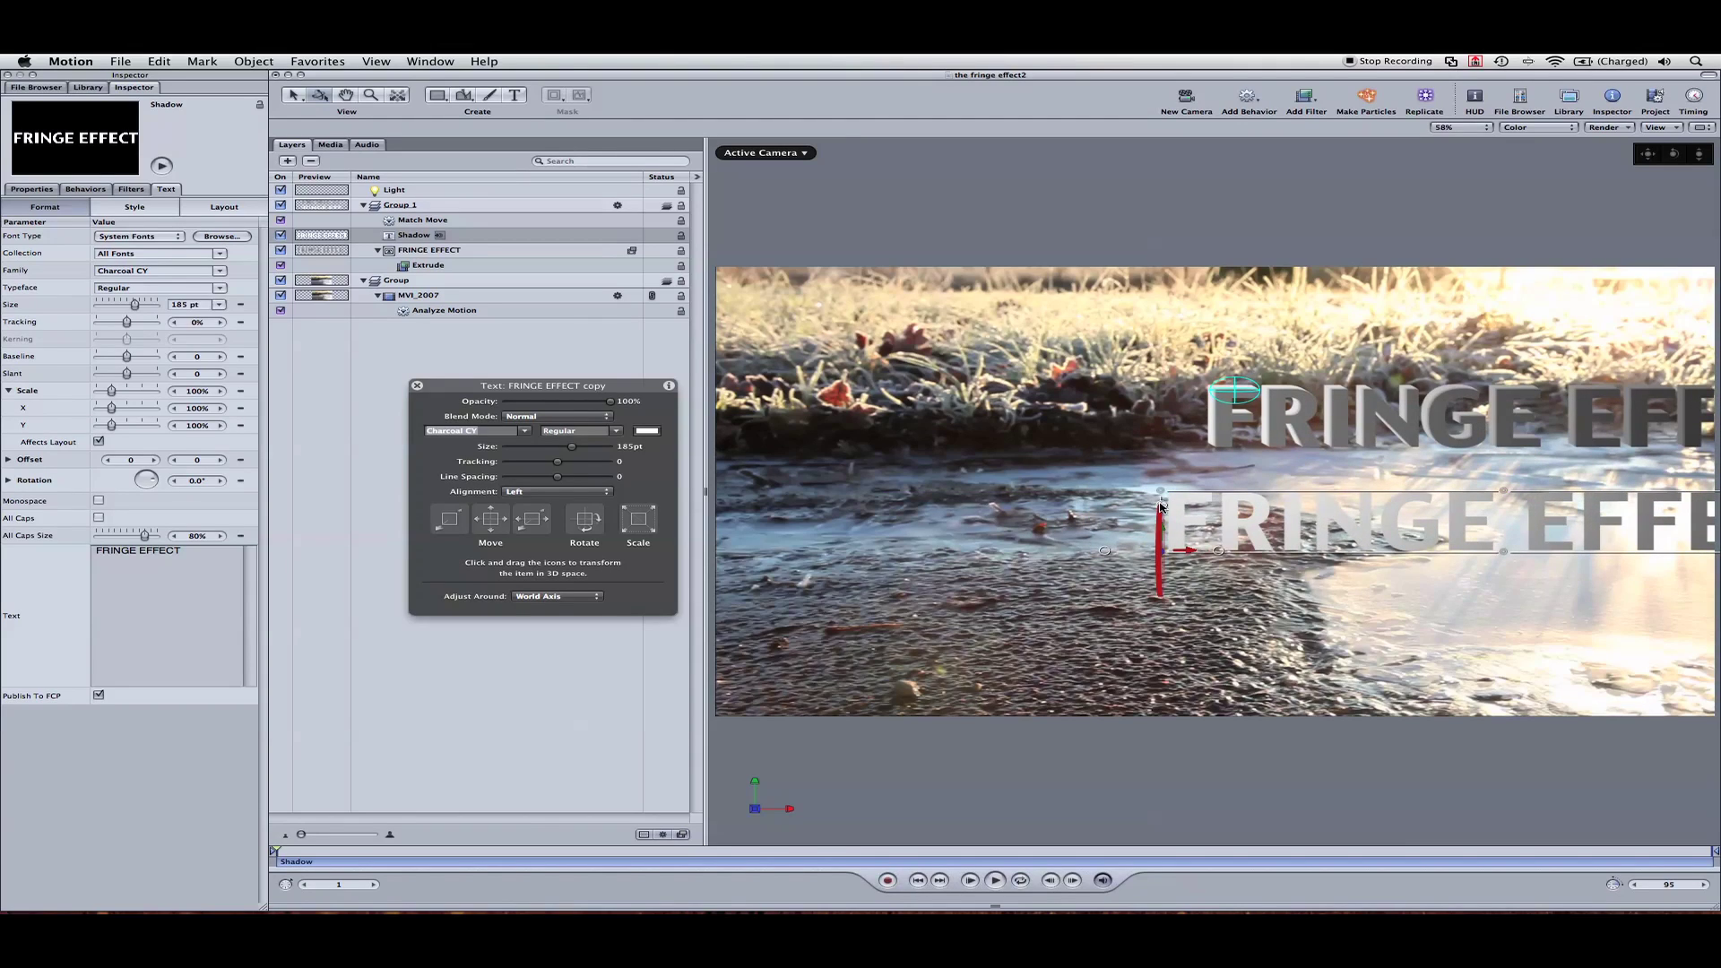
left_click_drag(1160, 511, 1145, 560)
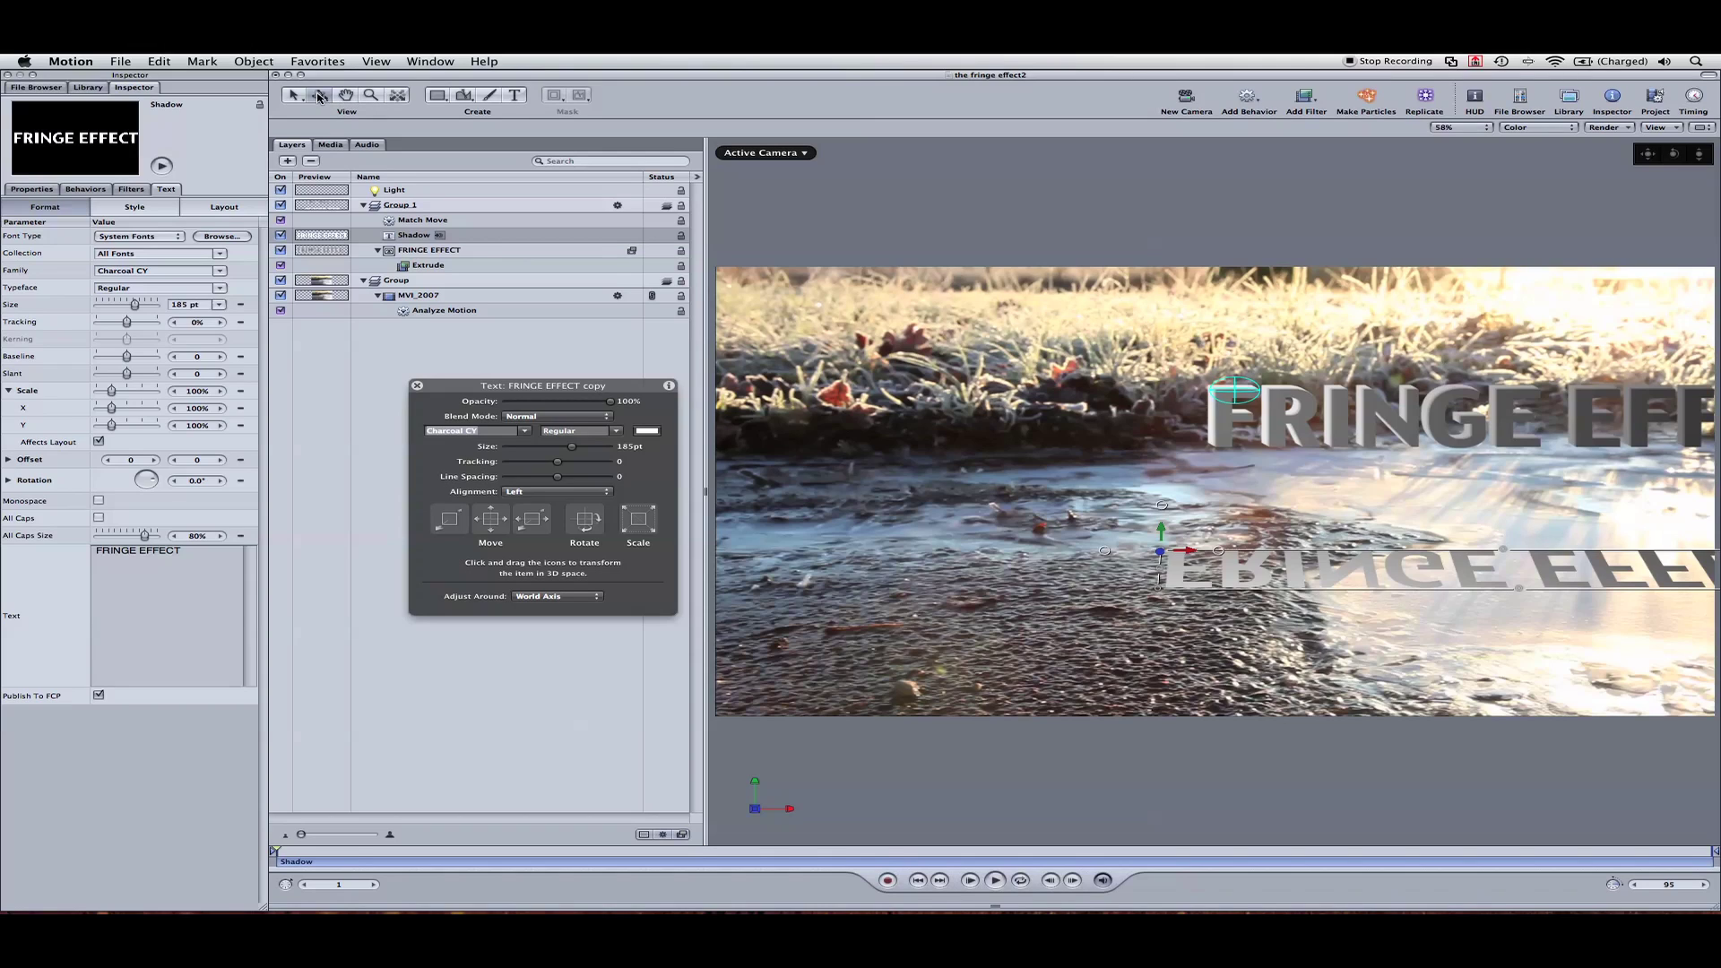
left_click_drag(1377, 576, 1350, 634)
- Shear the Shadow text by about -14°, then return to the Select tool
right_click(1301, 638)
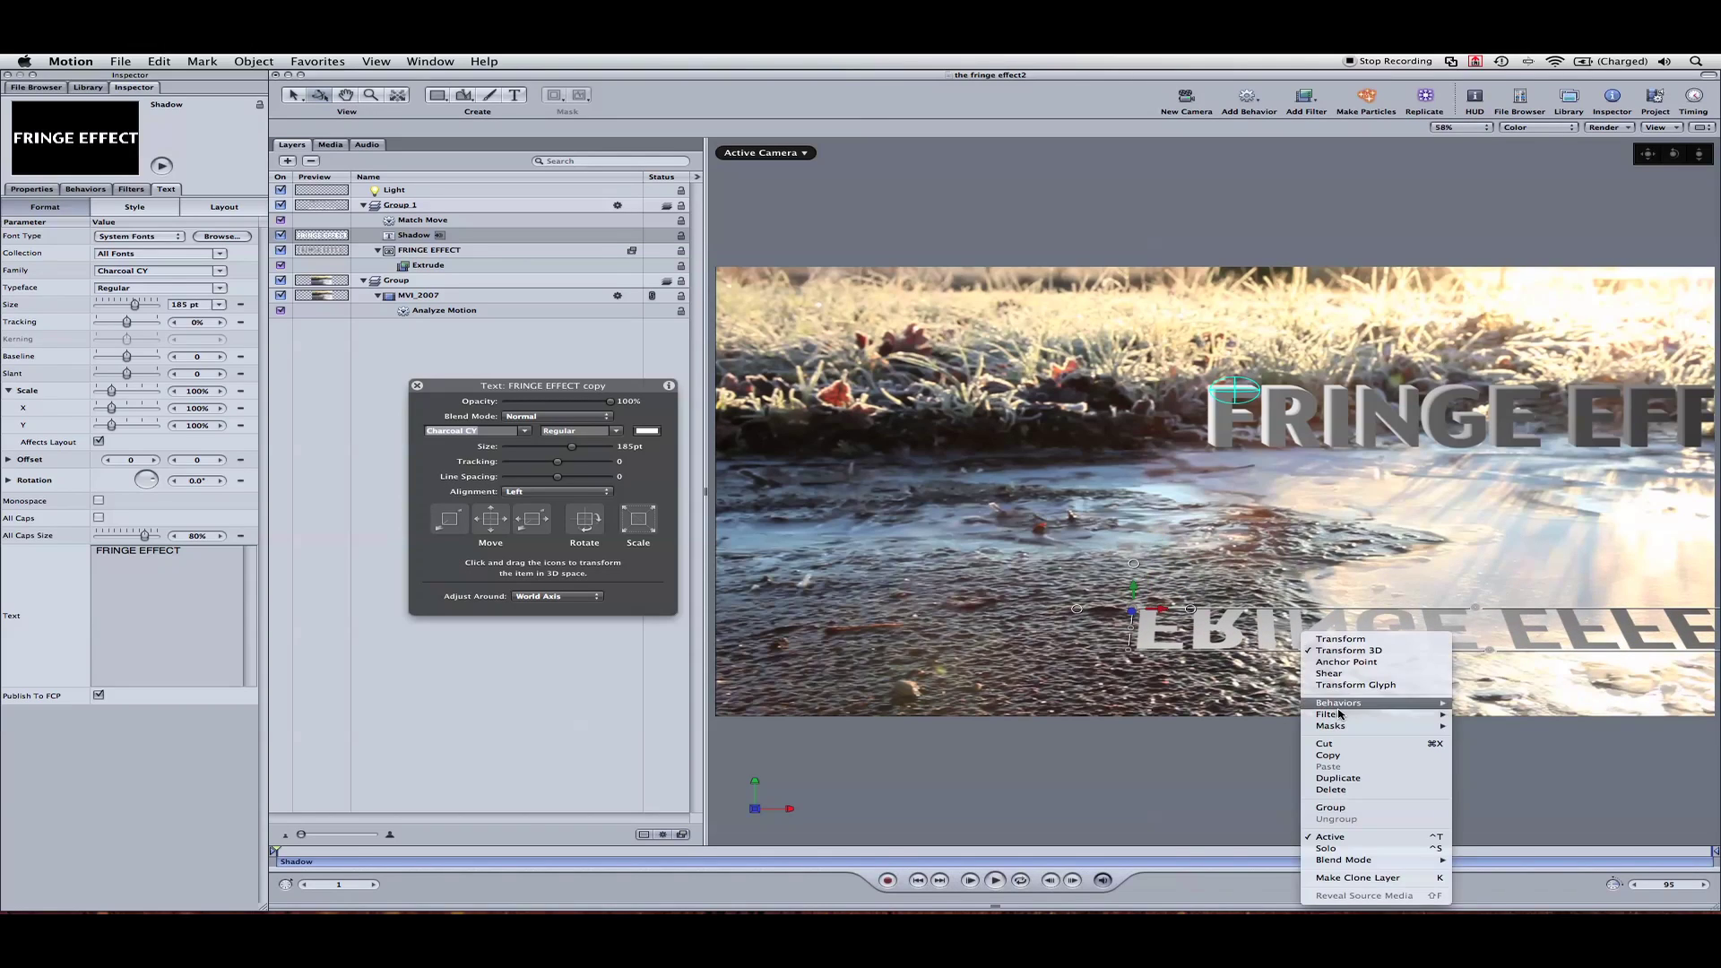
left_click(1344, 673)
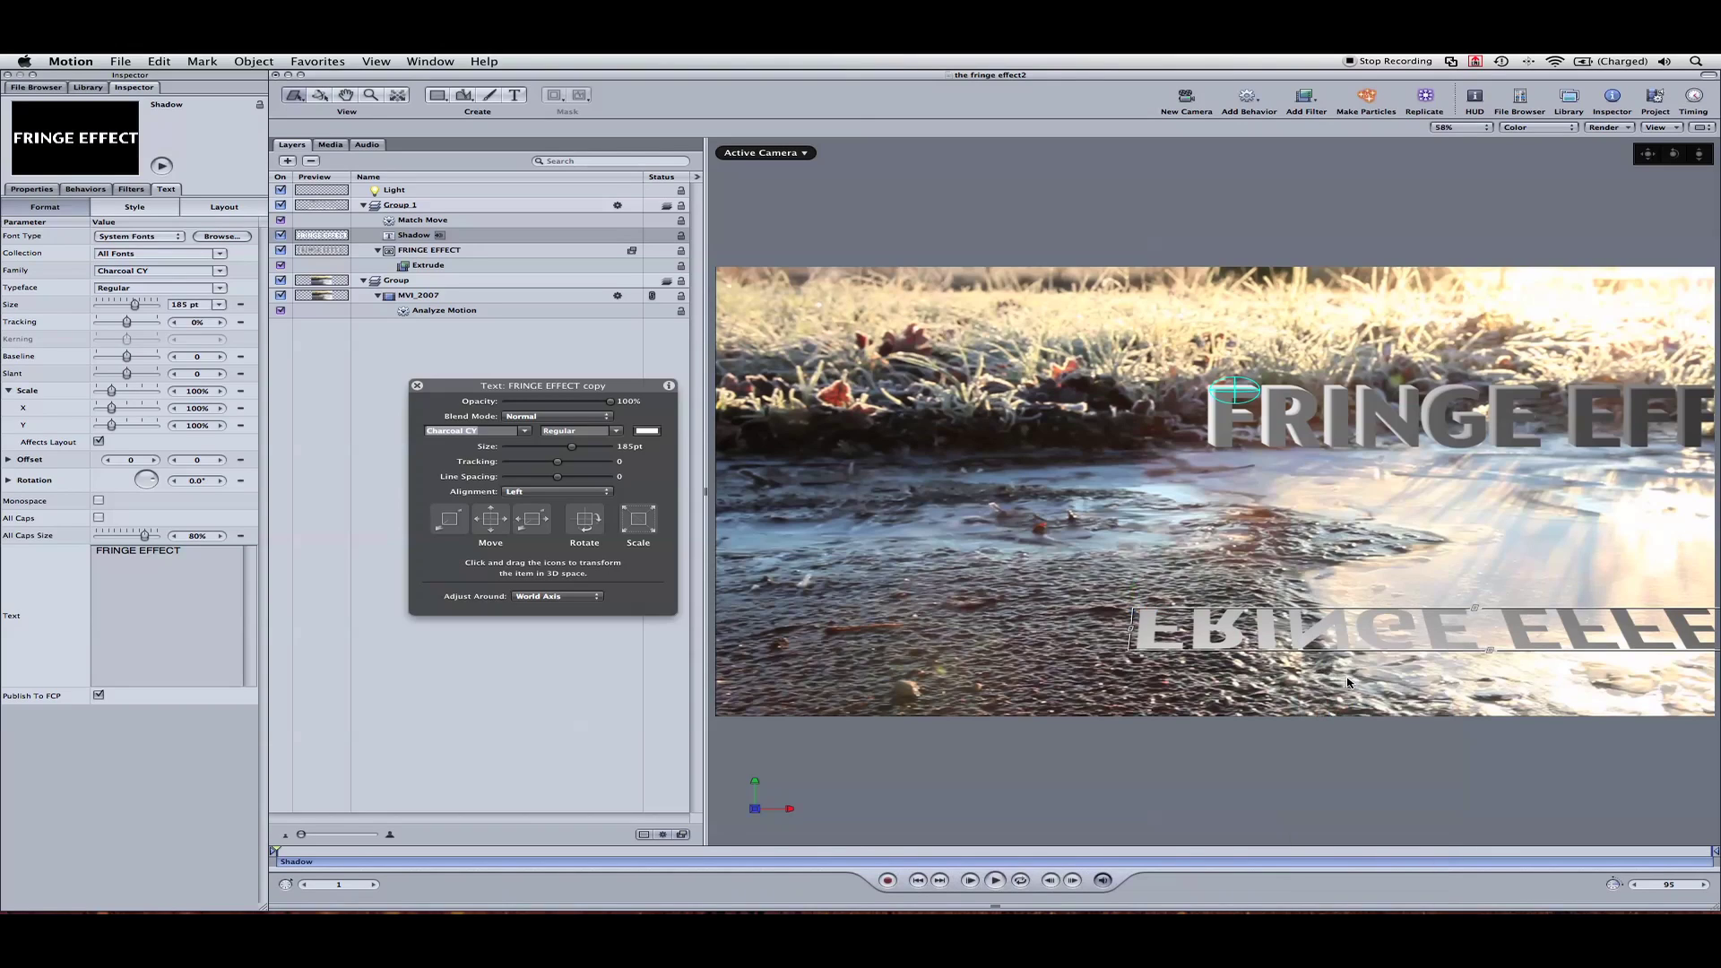
left_click_drag(1489, 650, 1448, 609)
right_click(1481, 622)
left_click(1515, 632)
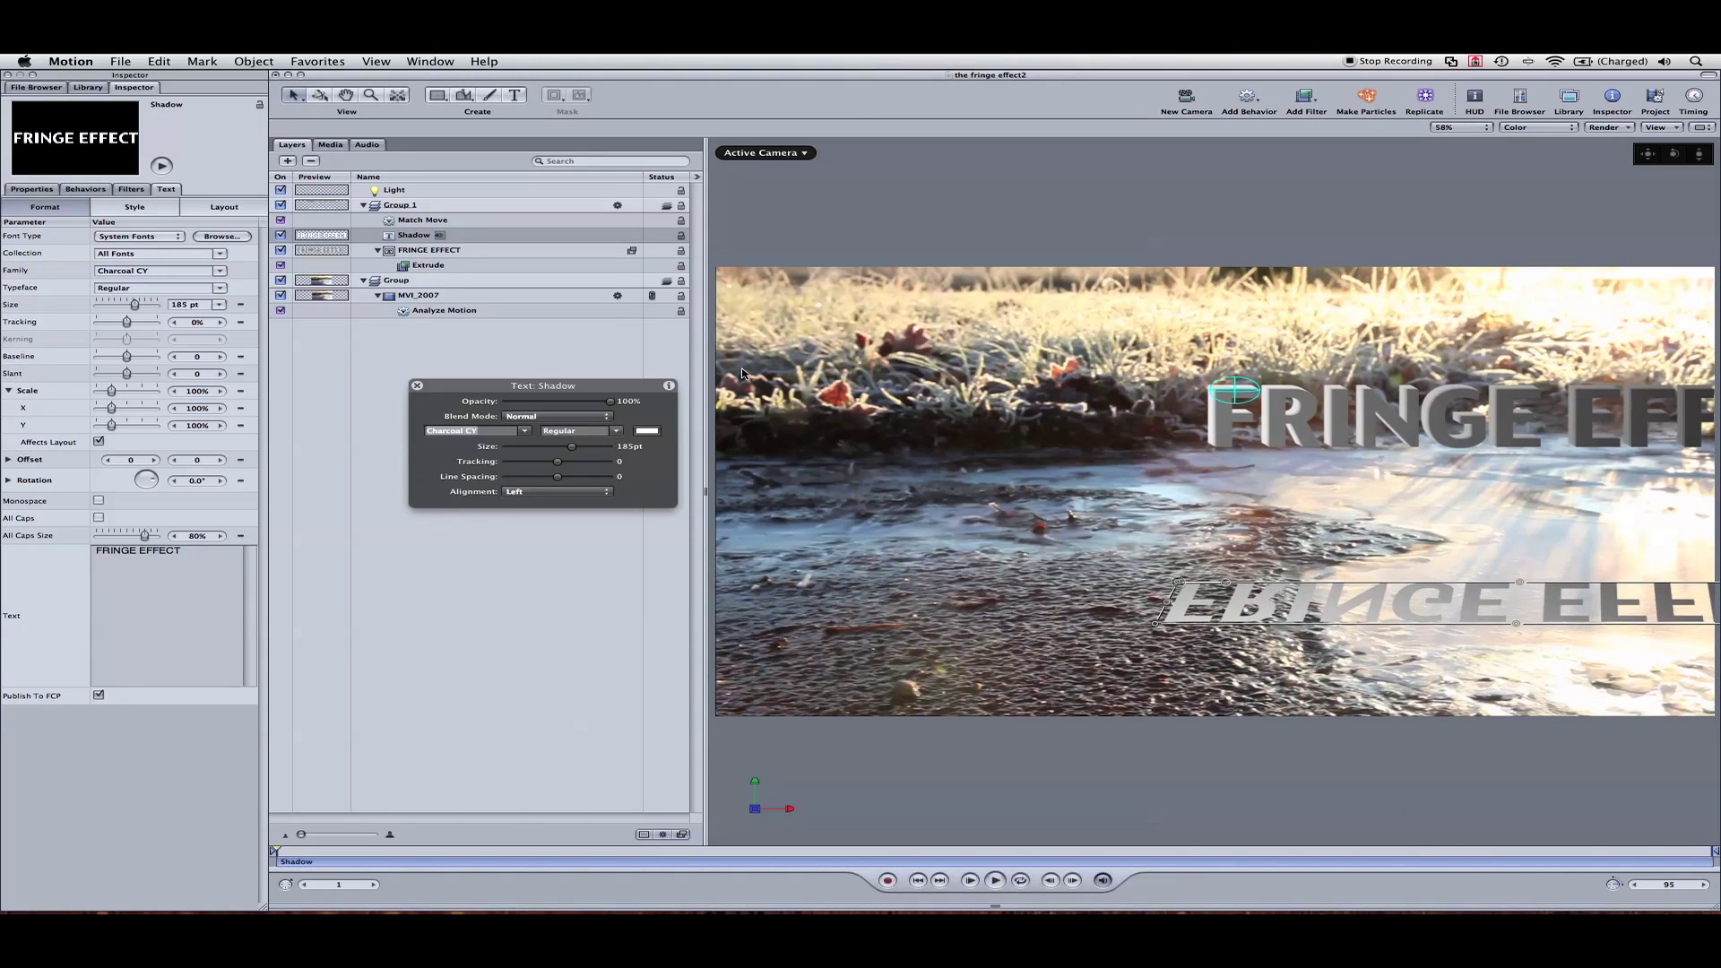
- Create a new Group 2 and move the Shadow layer into it
right_click(416, 345)
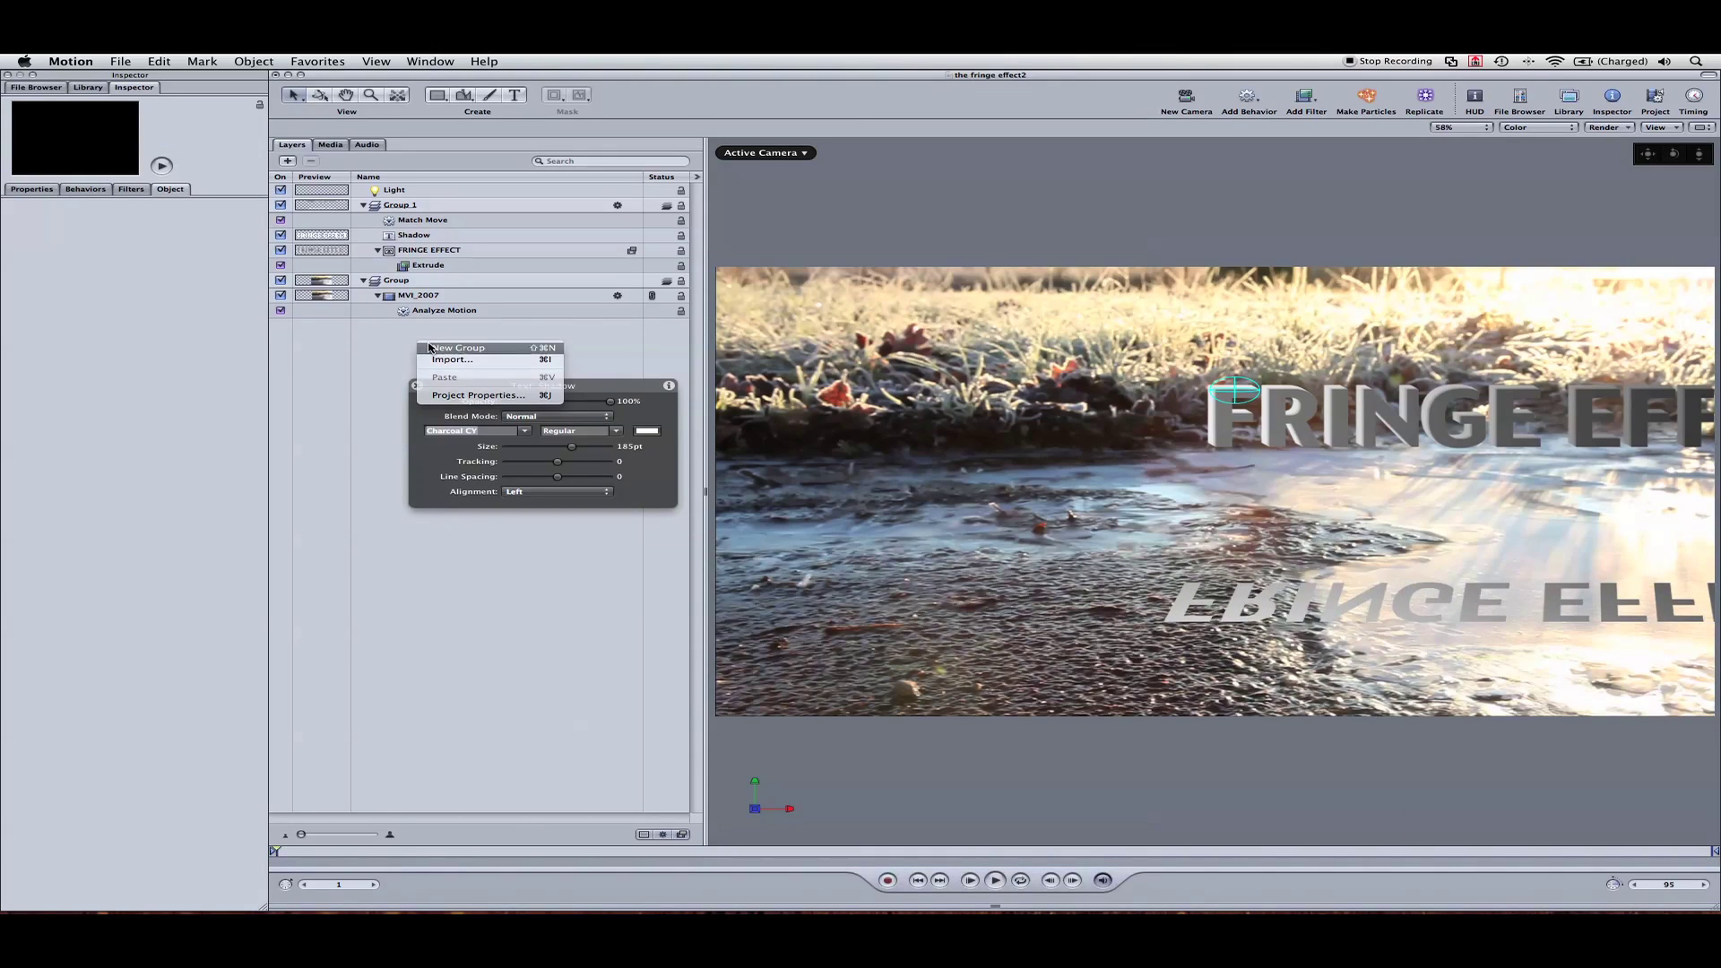
left_click(429, 349)
left_click_drag(417, 250, 420, 209)
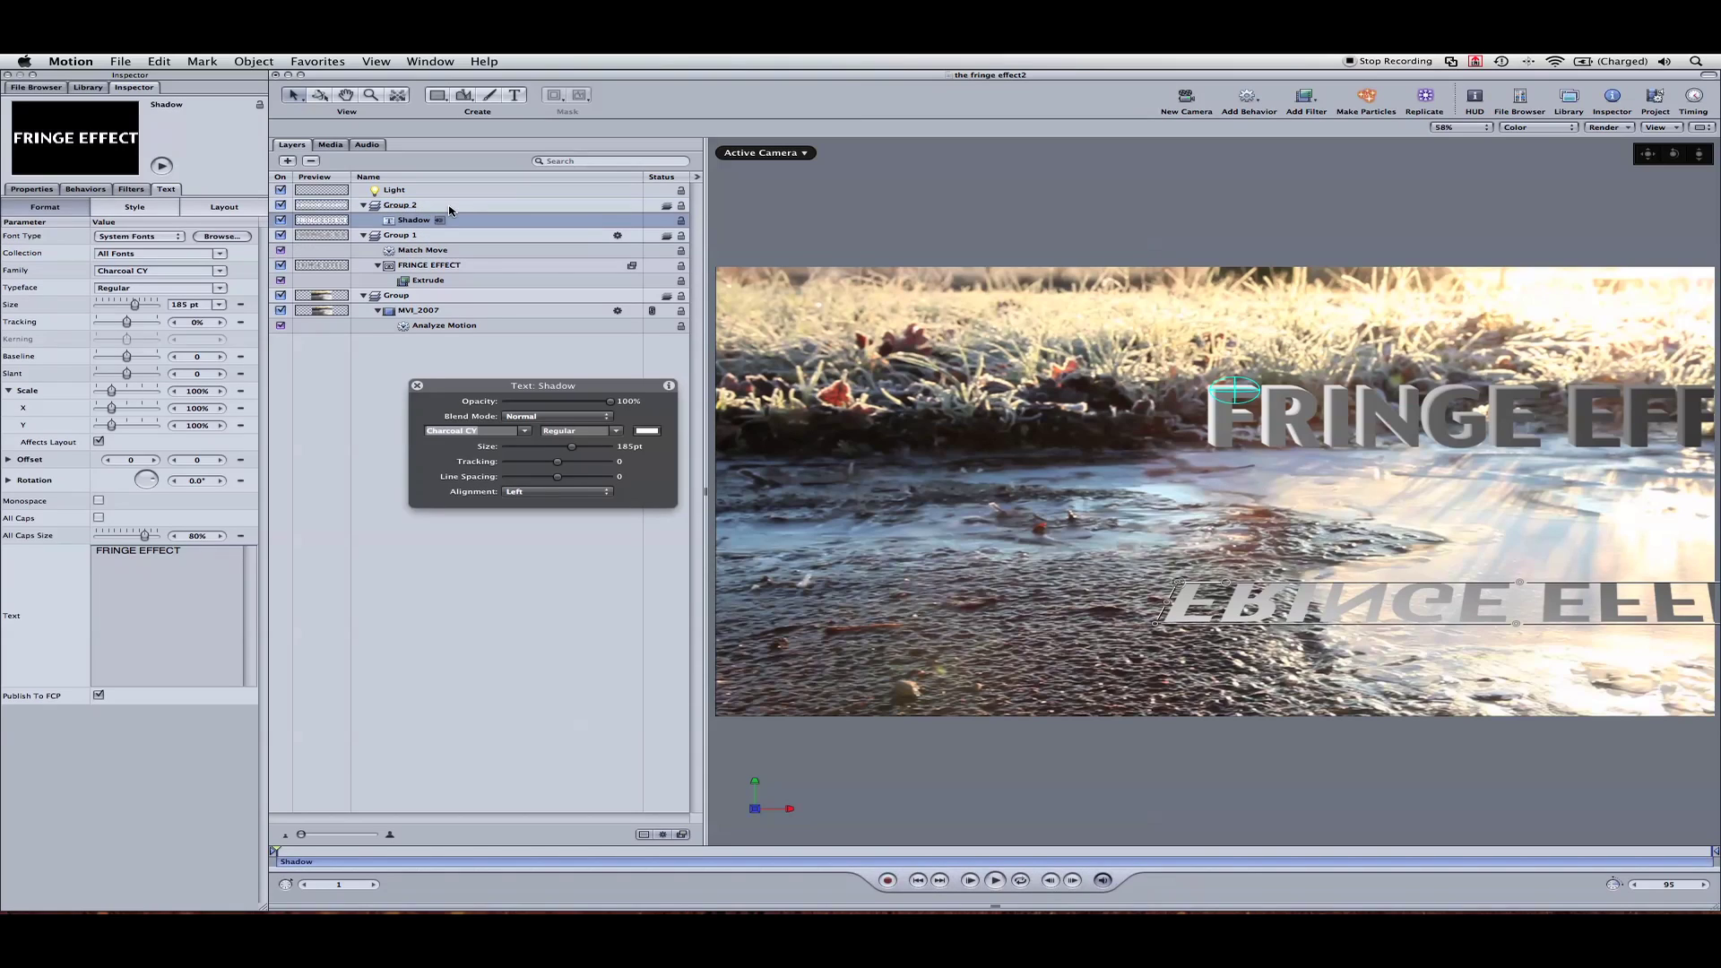
- Add another Analyze Motion behavior to MVI_2007 and rename it 'Shadow'
left_click(474, 313)
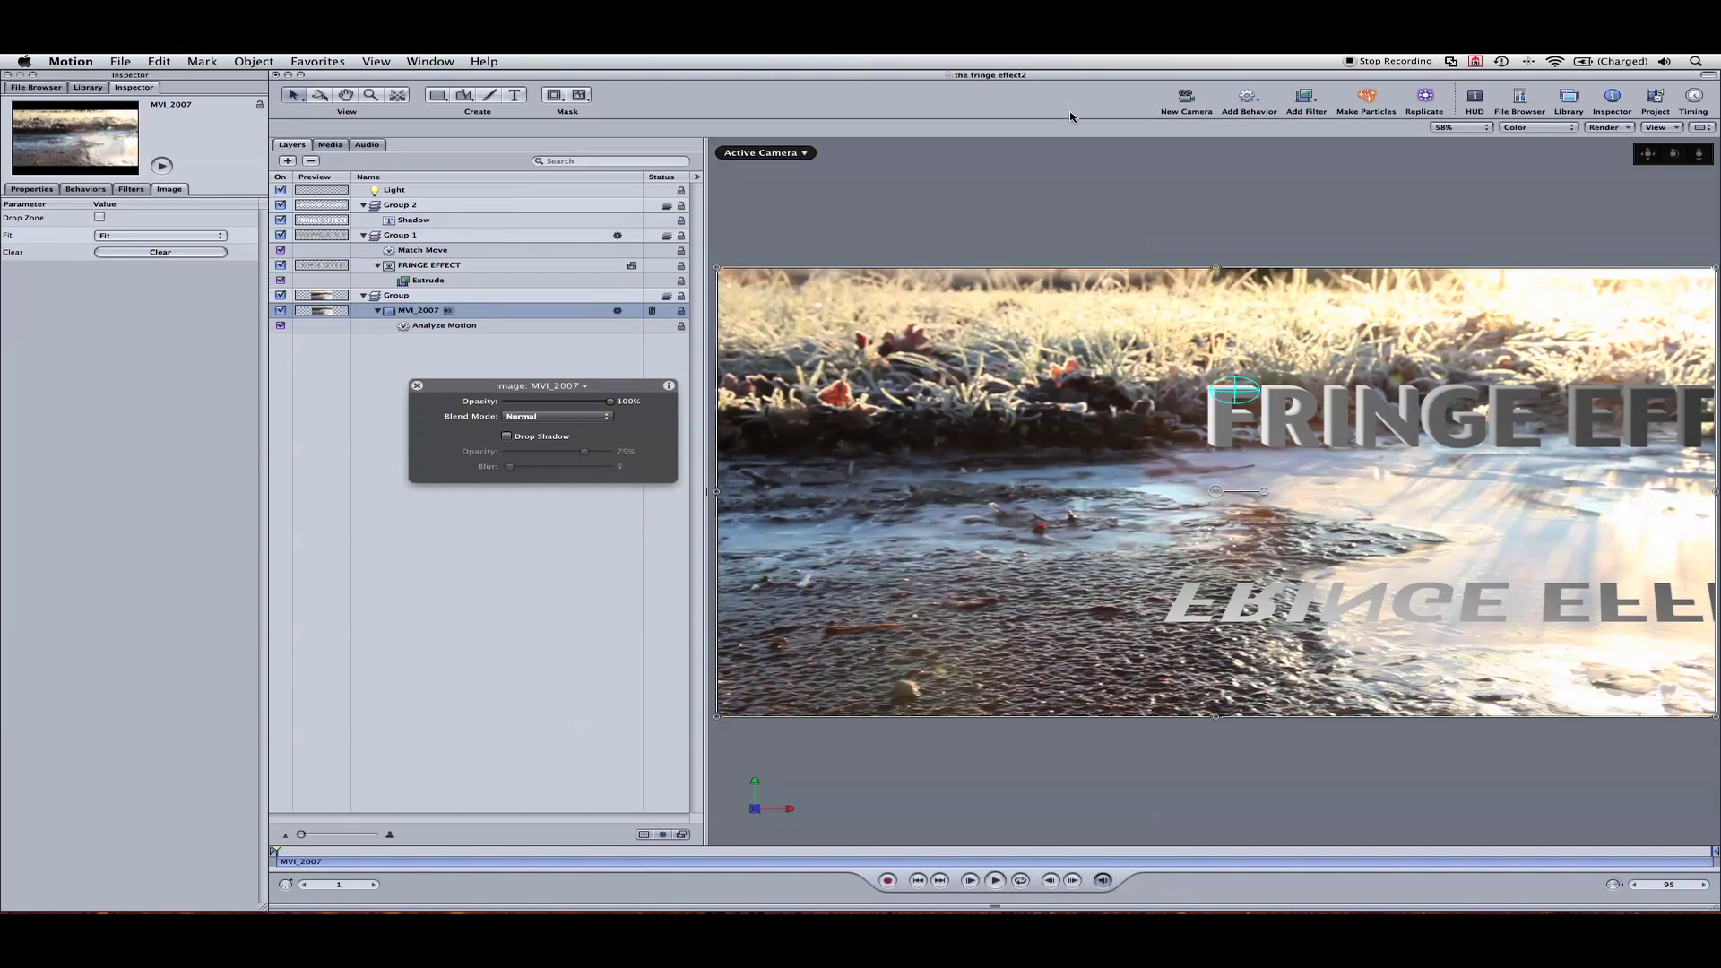
left_click(1247, 97)
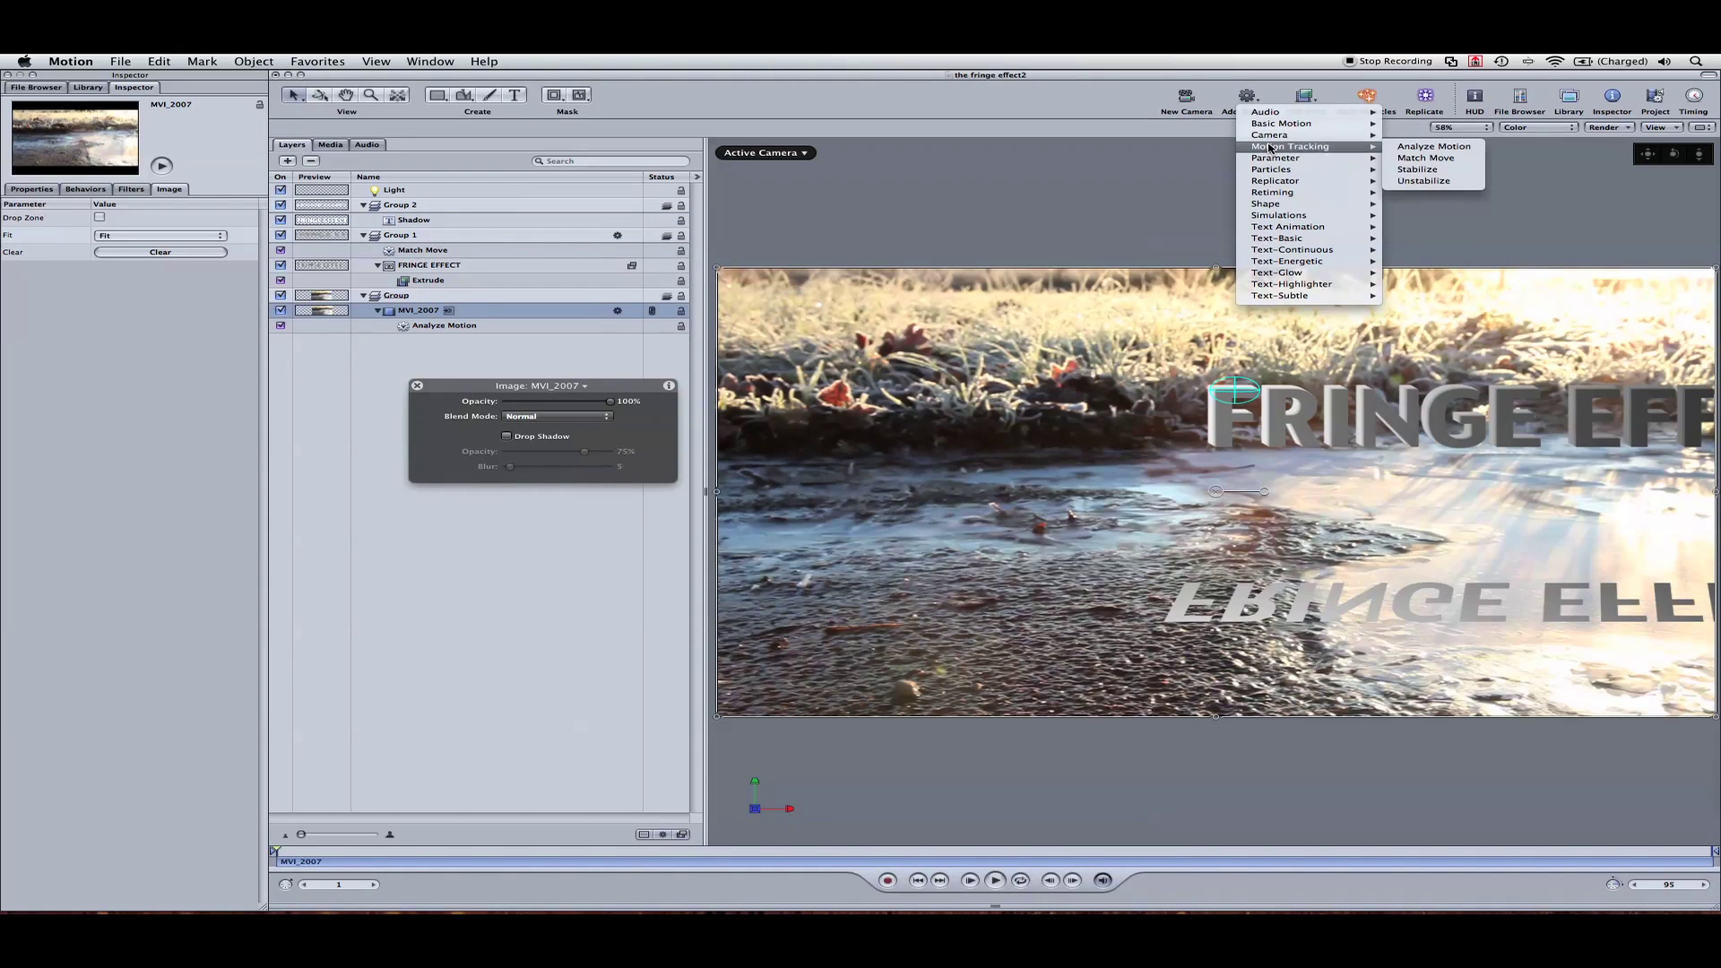
left_click(1075, 195)
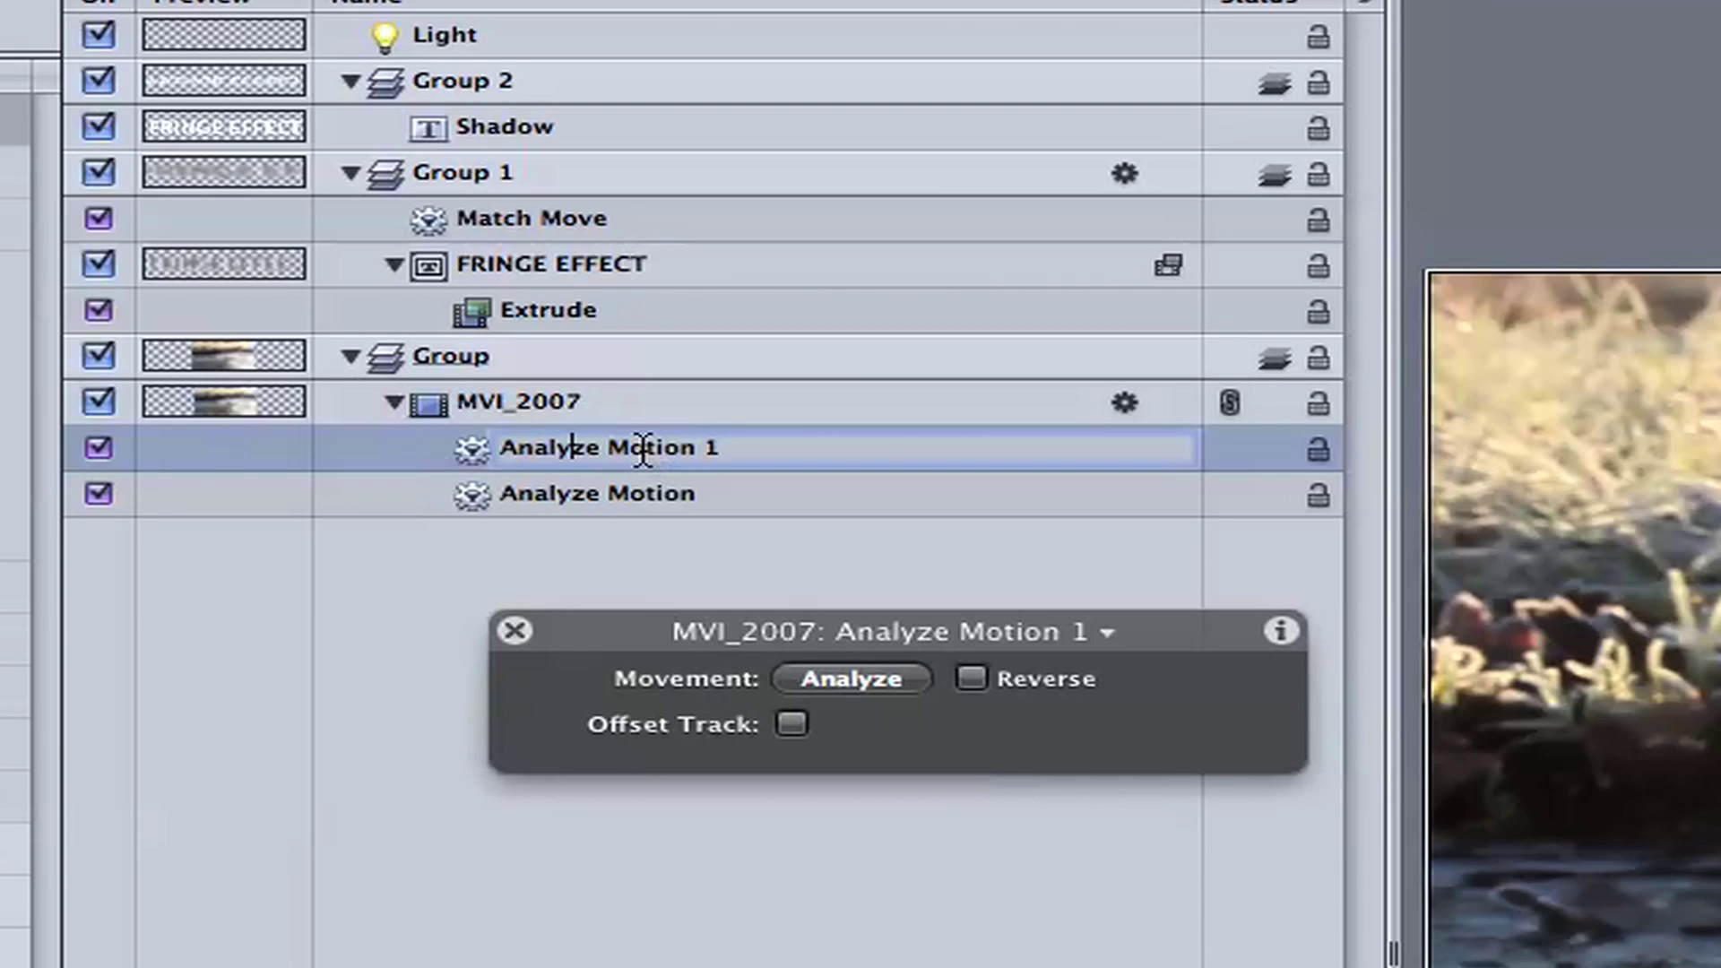
double_click(458, 327)
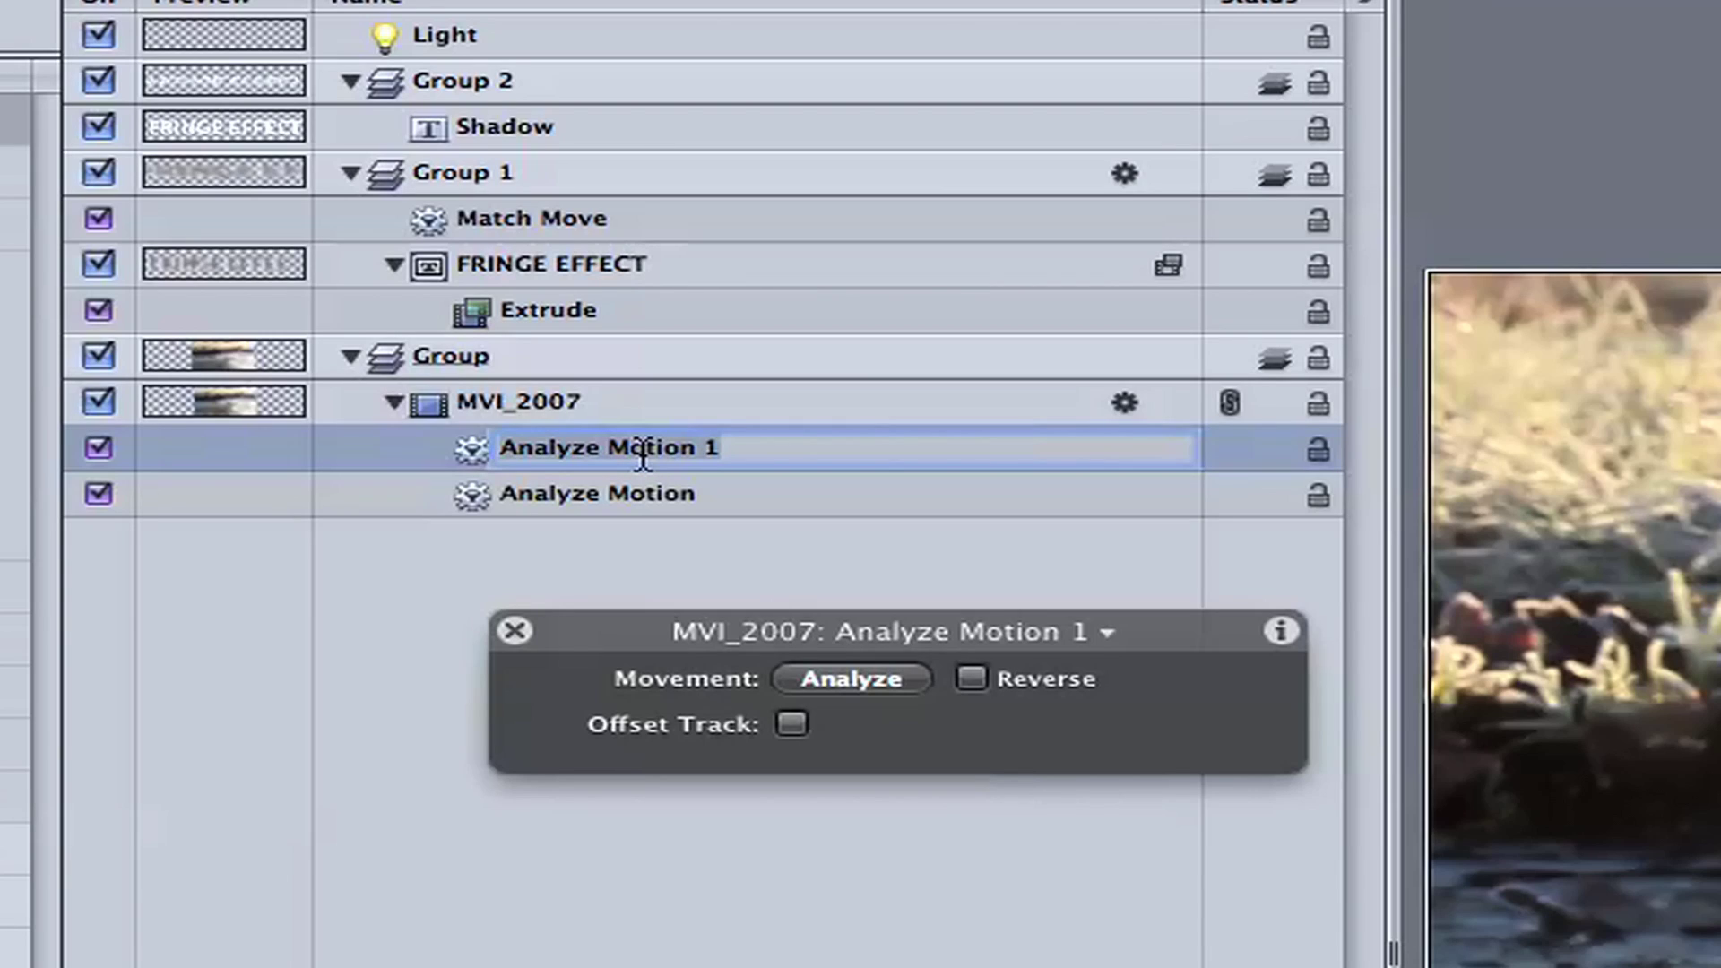
type("Shadow")
key("Return")
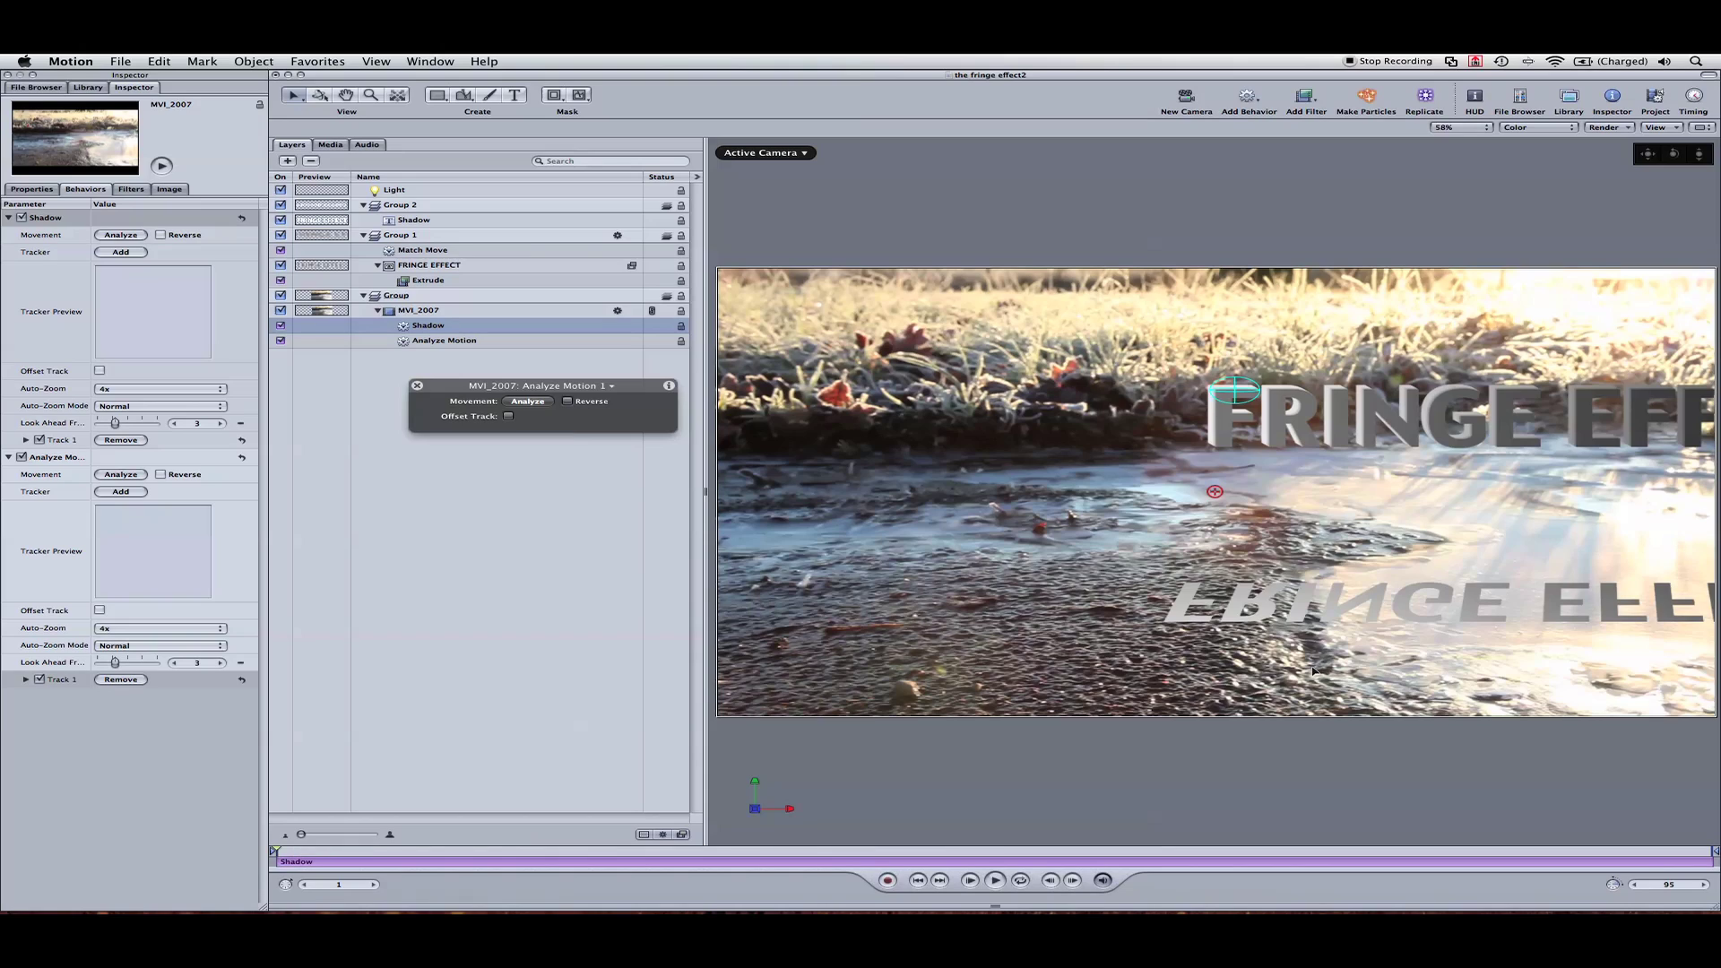
- Place the Shadow tracker on a ground point, analyze it, and return to frame 1
left_click_drag(1214, 491, 1359, 653)
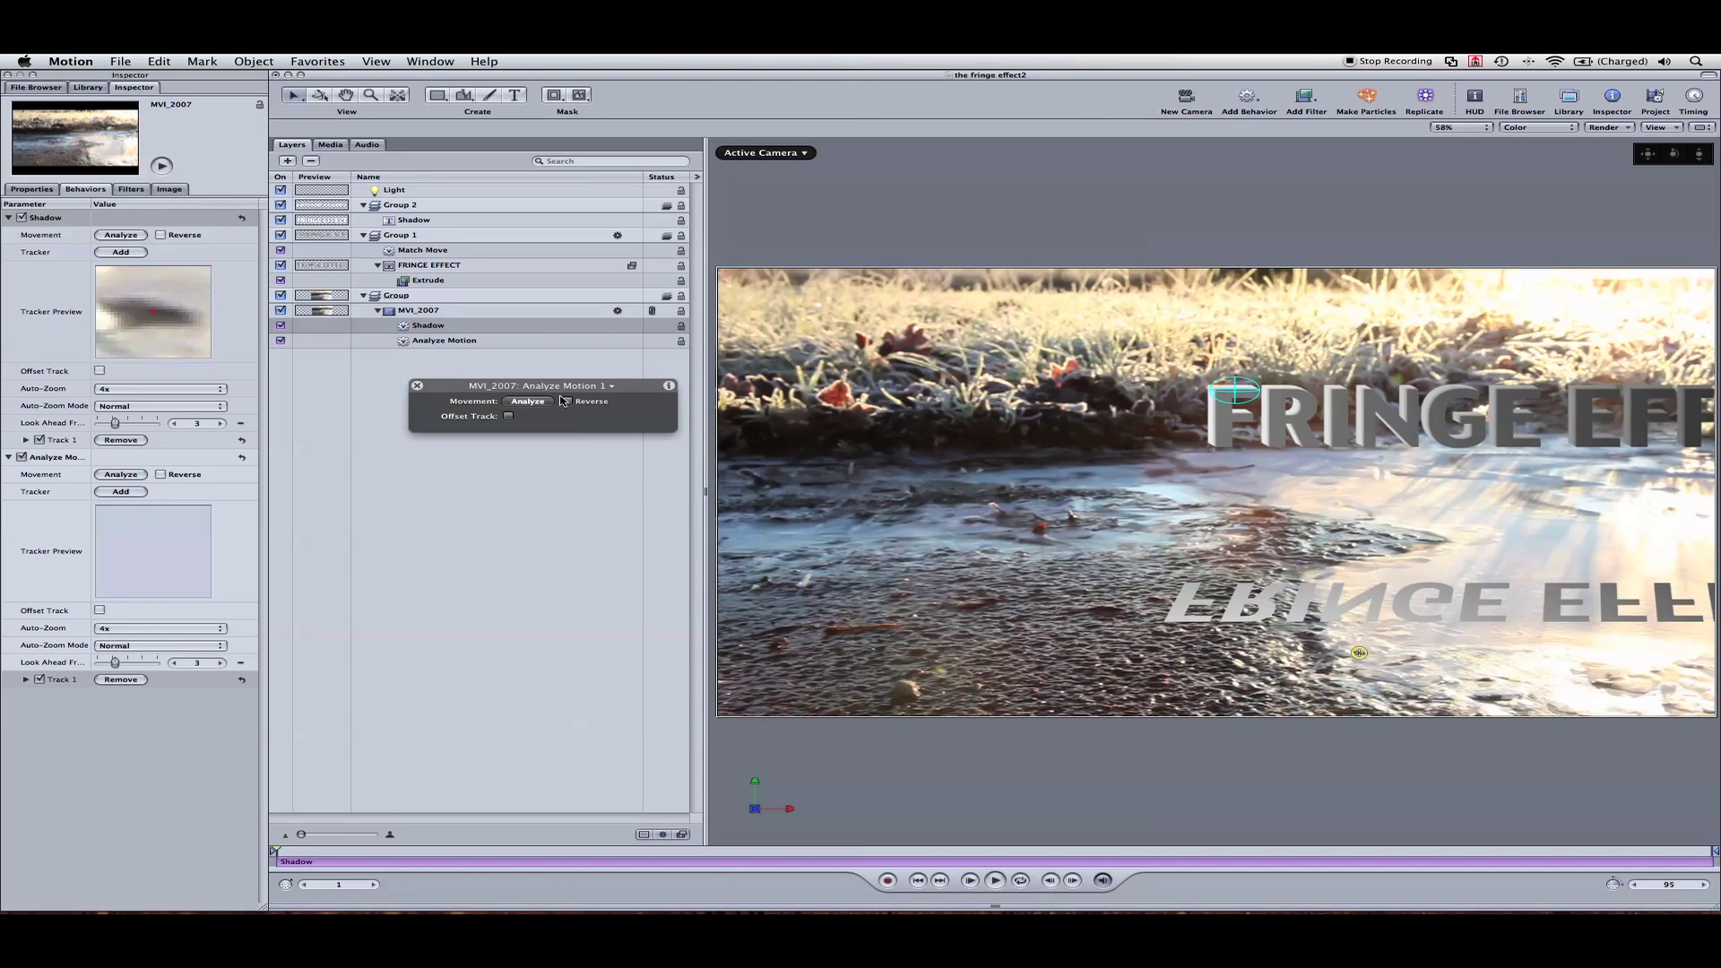
left_click(528, 401)
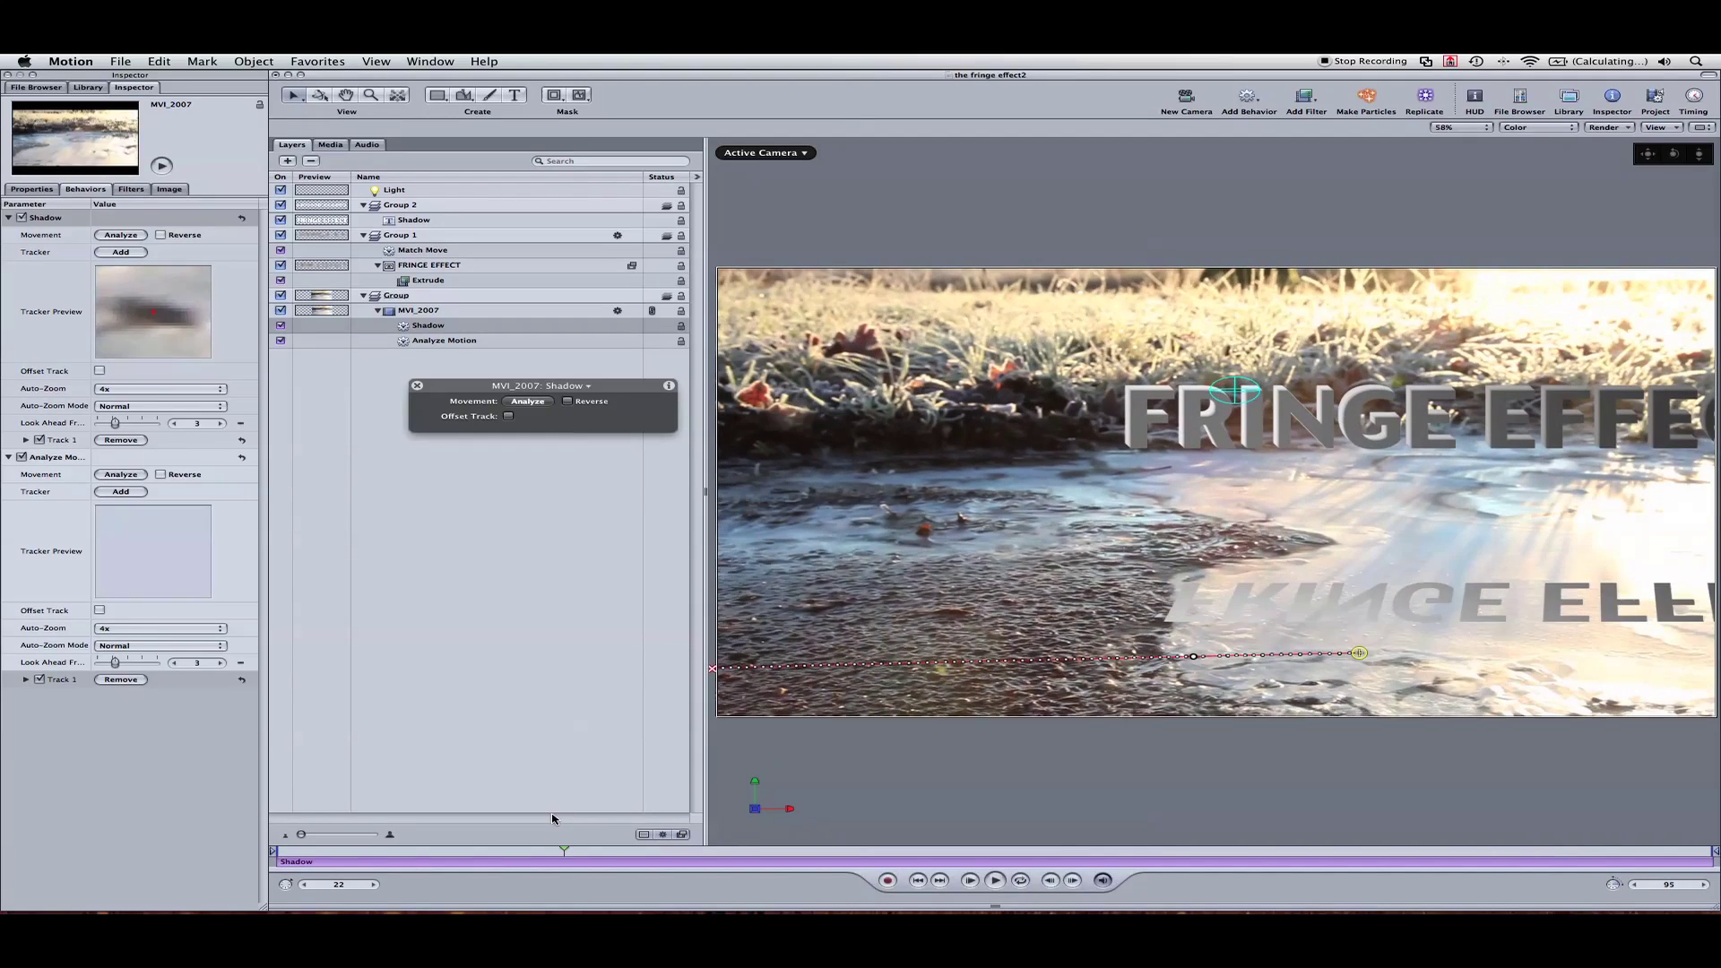
key("Home")
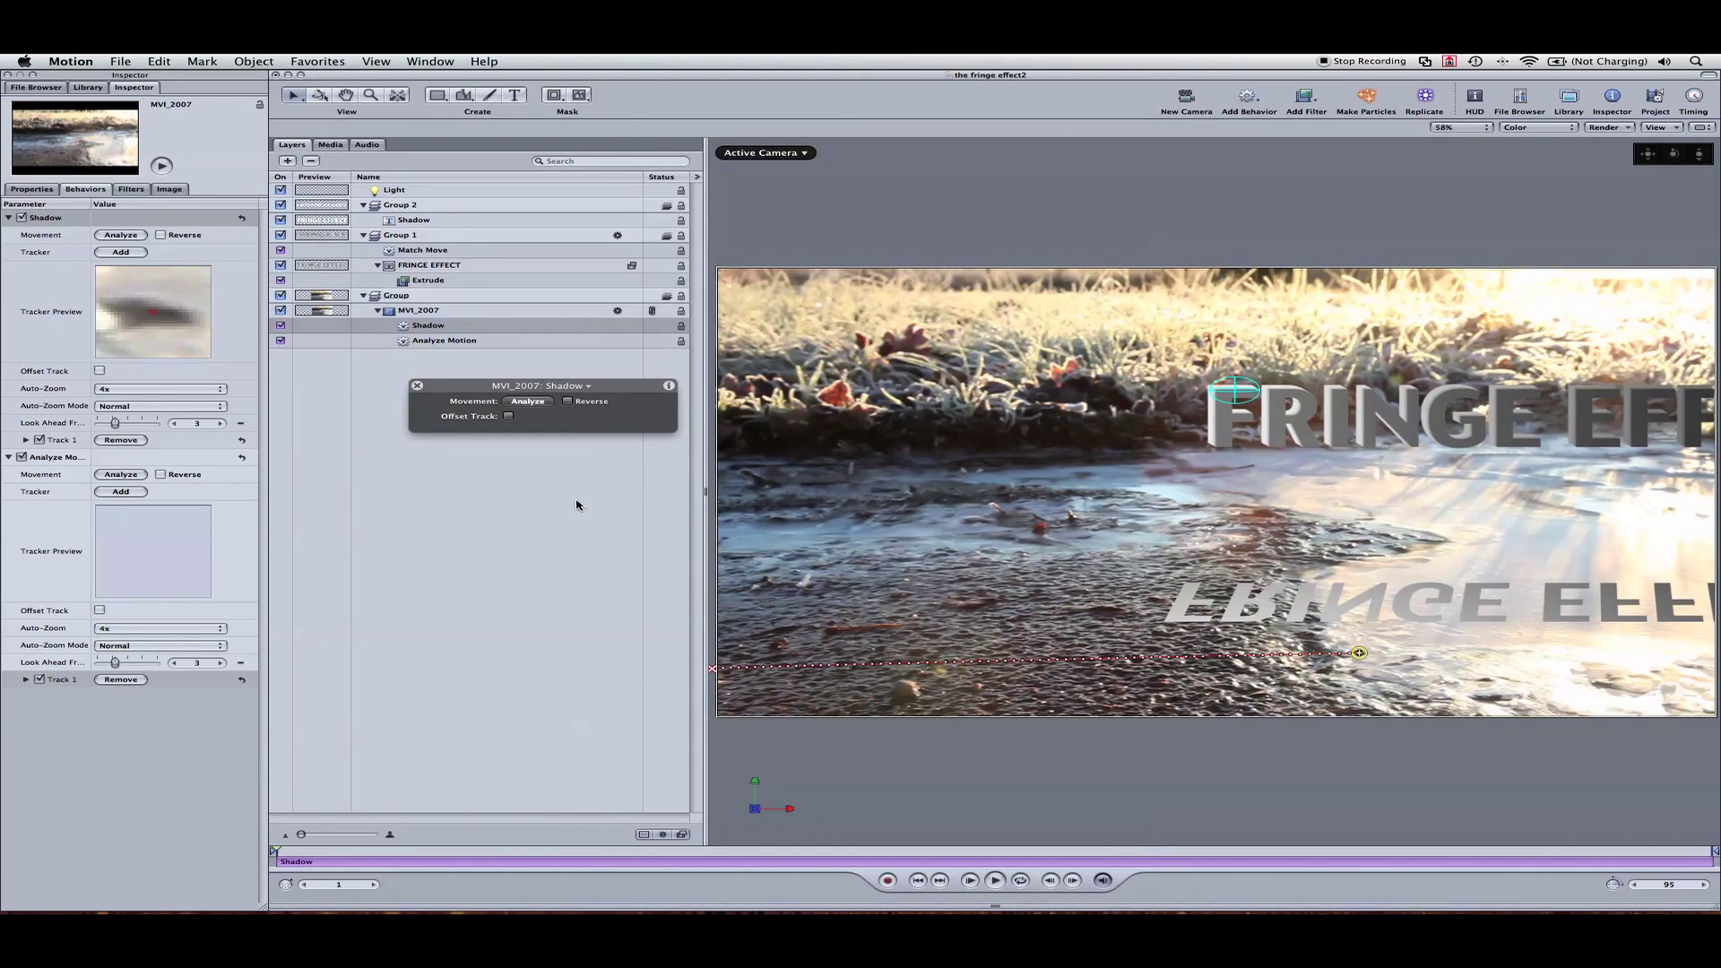
left_click(450, 206)
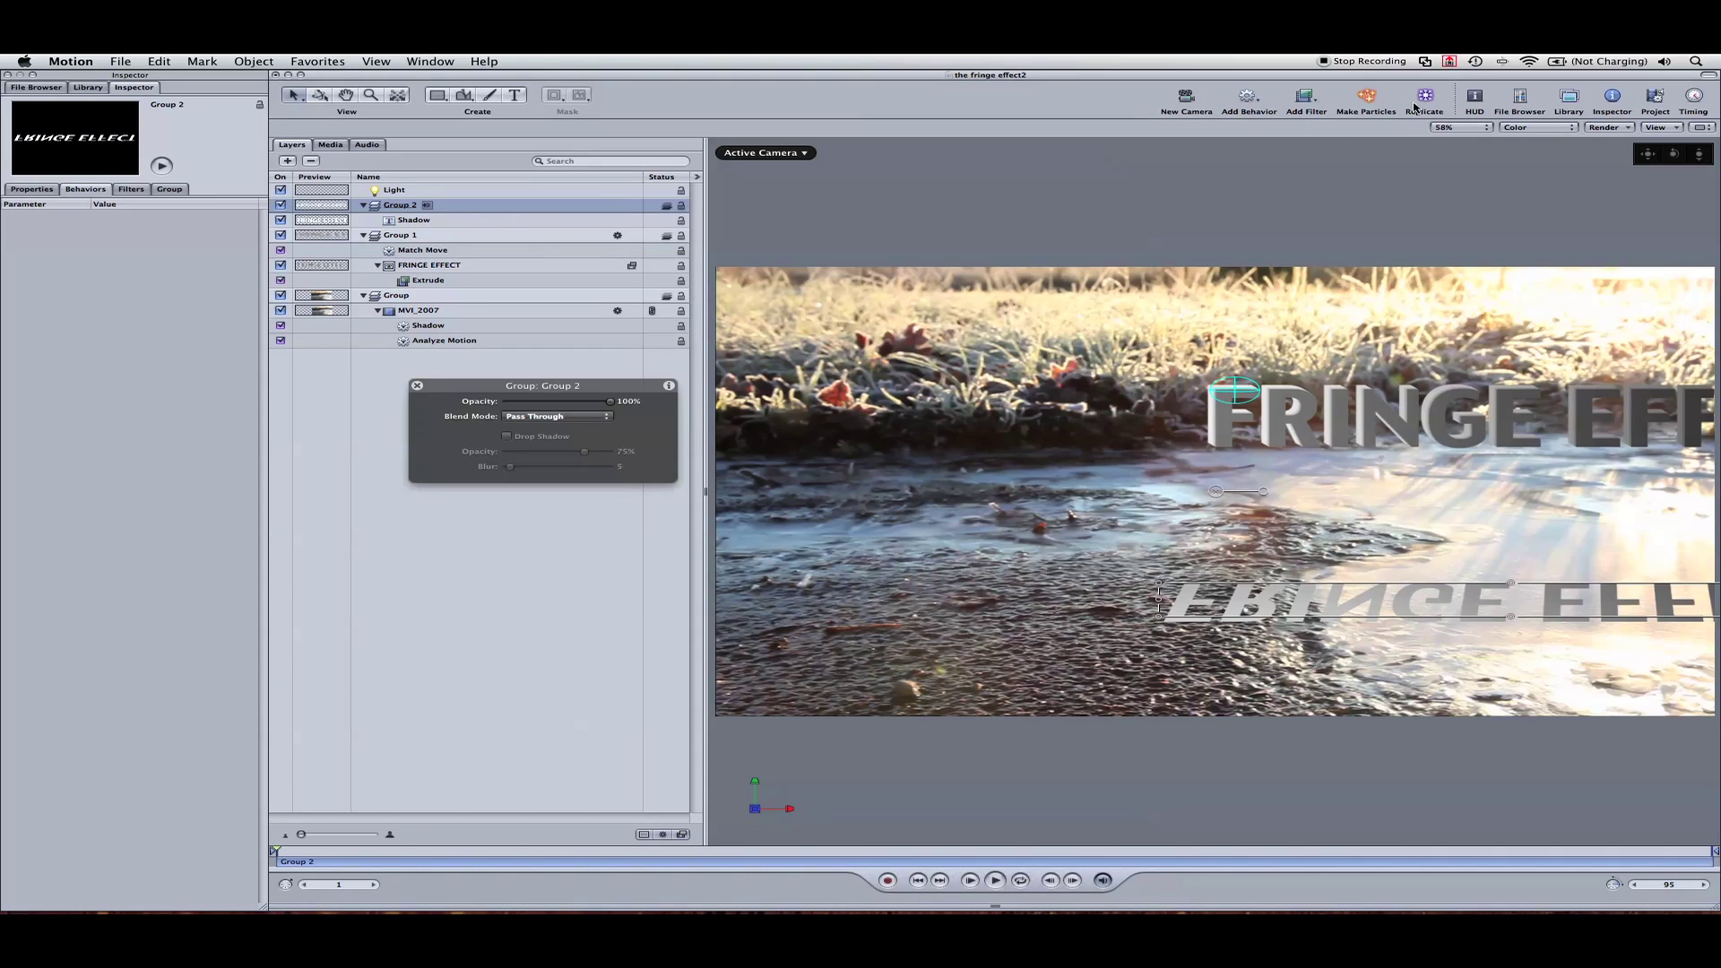
- Add a Match Move behavior to Group 2 sourced from the Shadow track and preview the tracking
left_click(1248, 97)
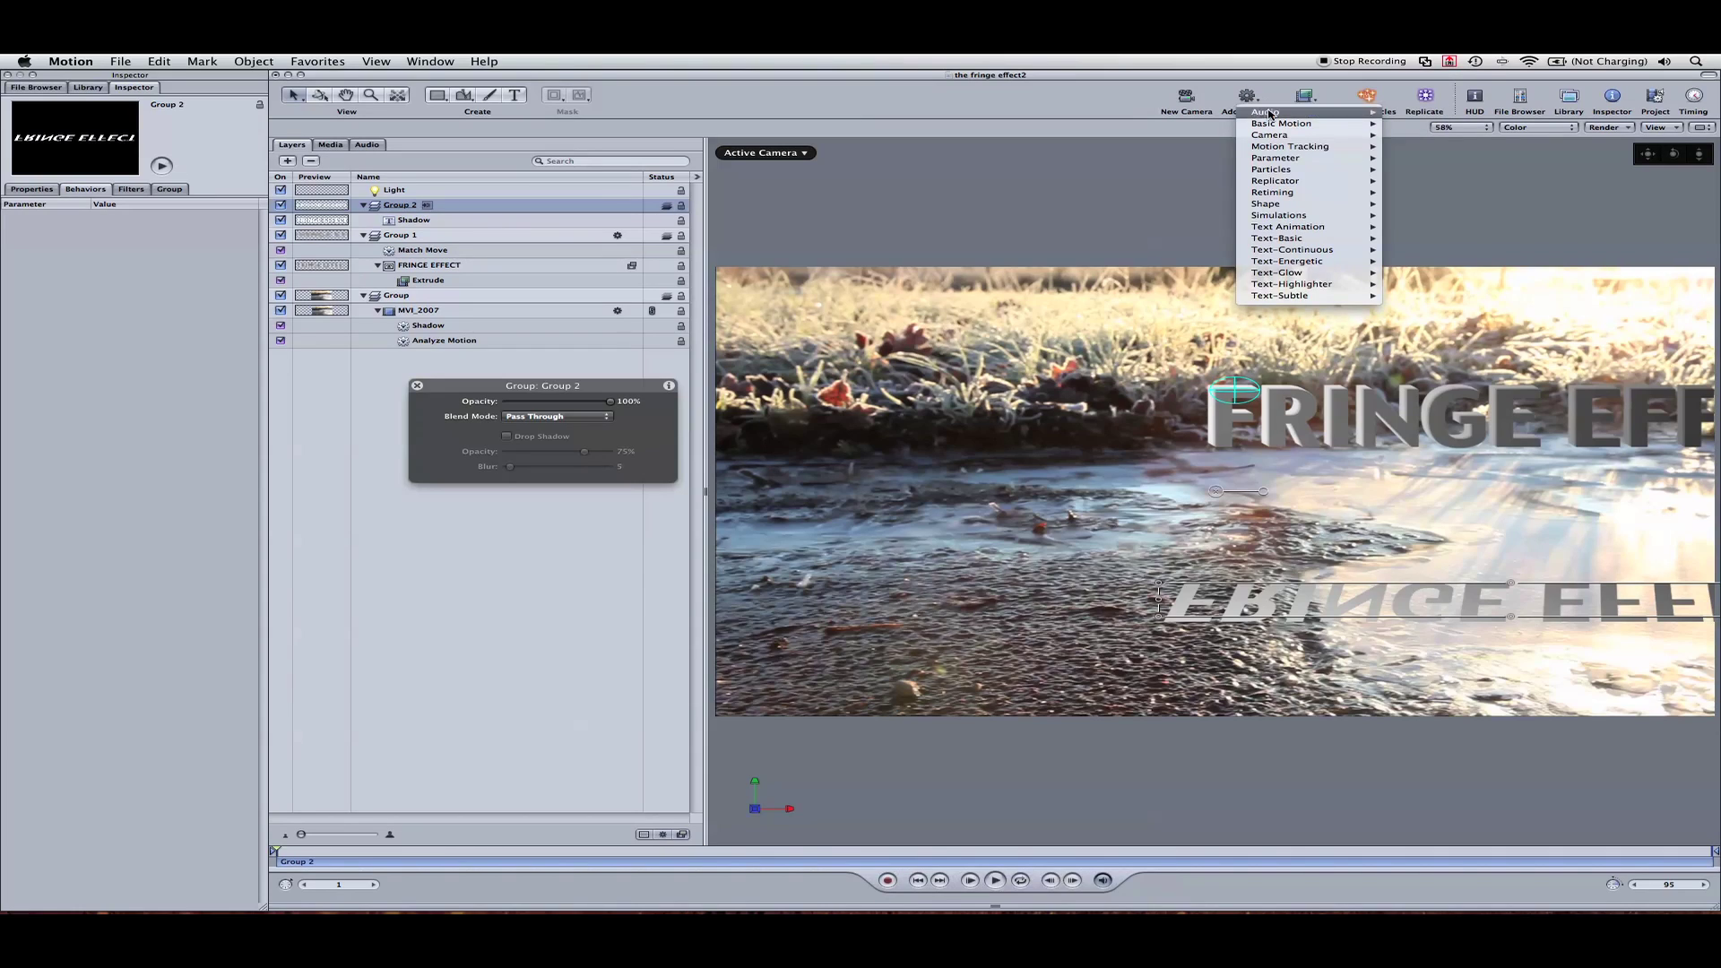
mouse_move(1326, 146)
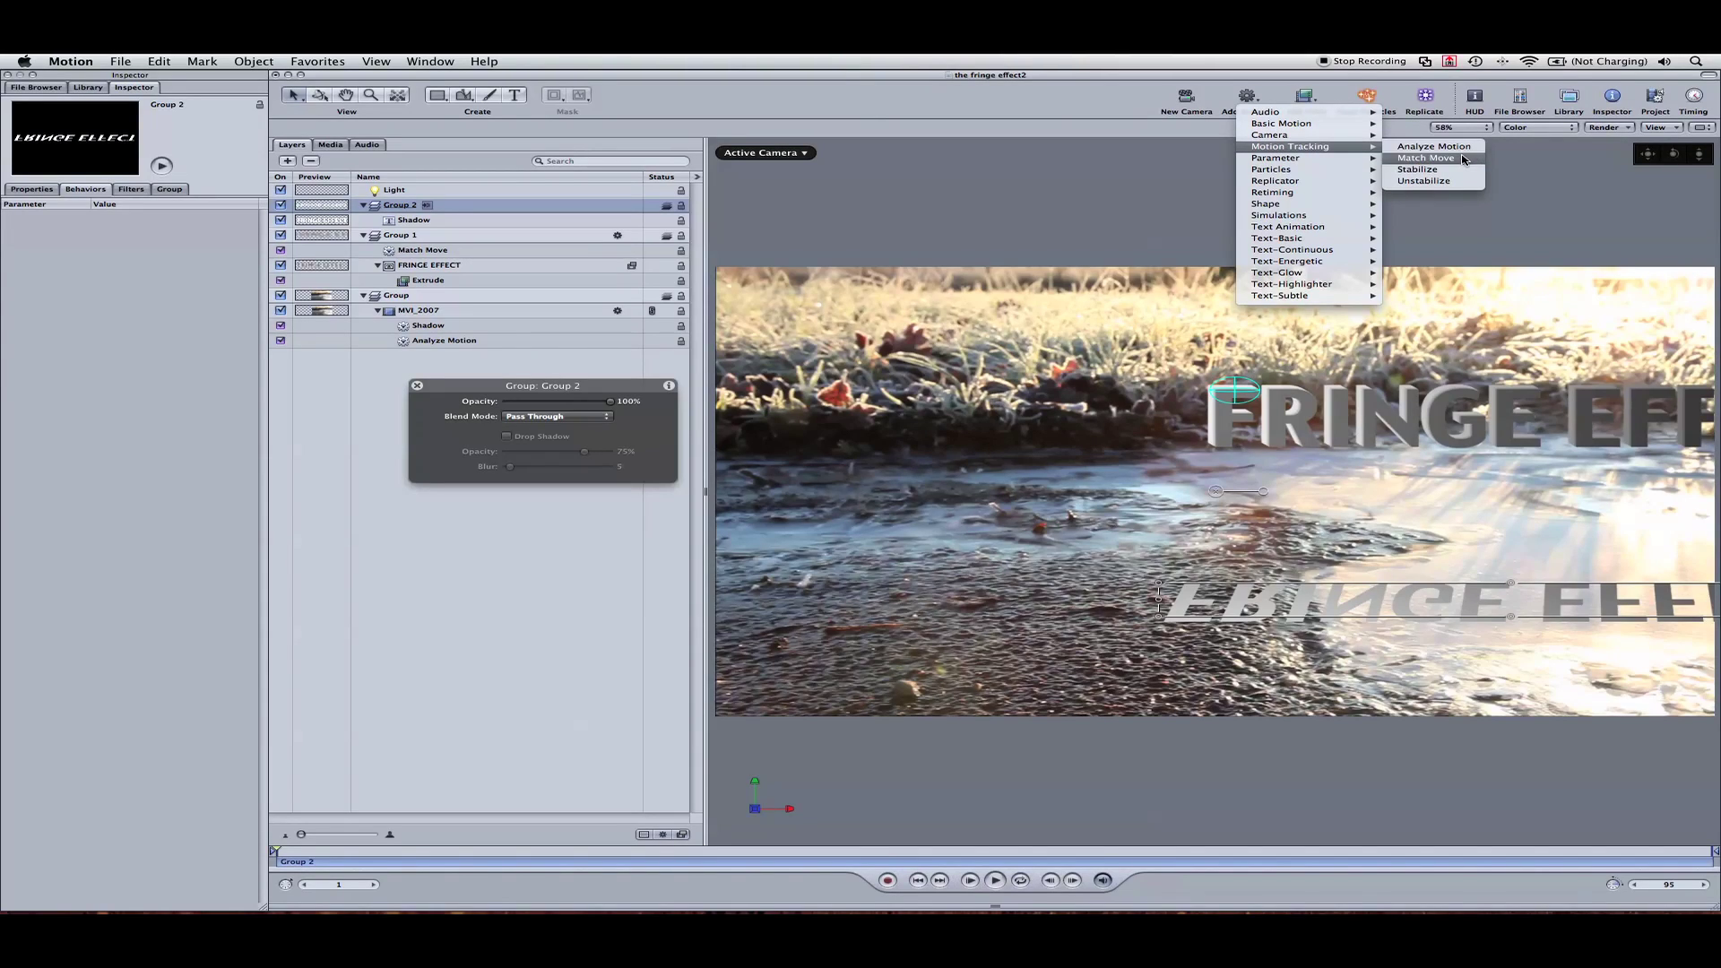
left_click(1425, 158)
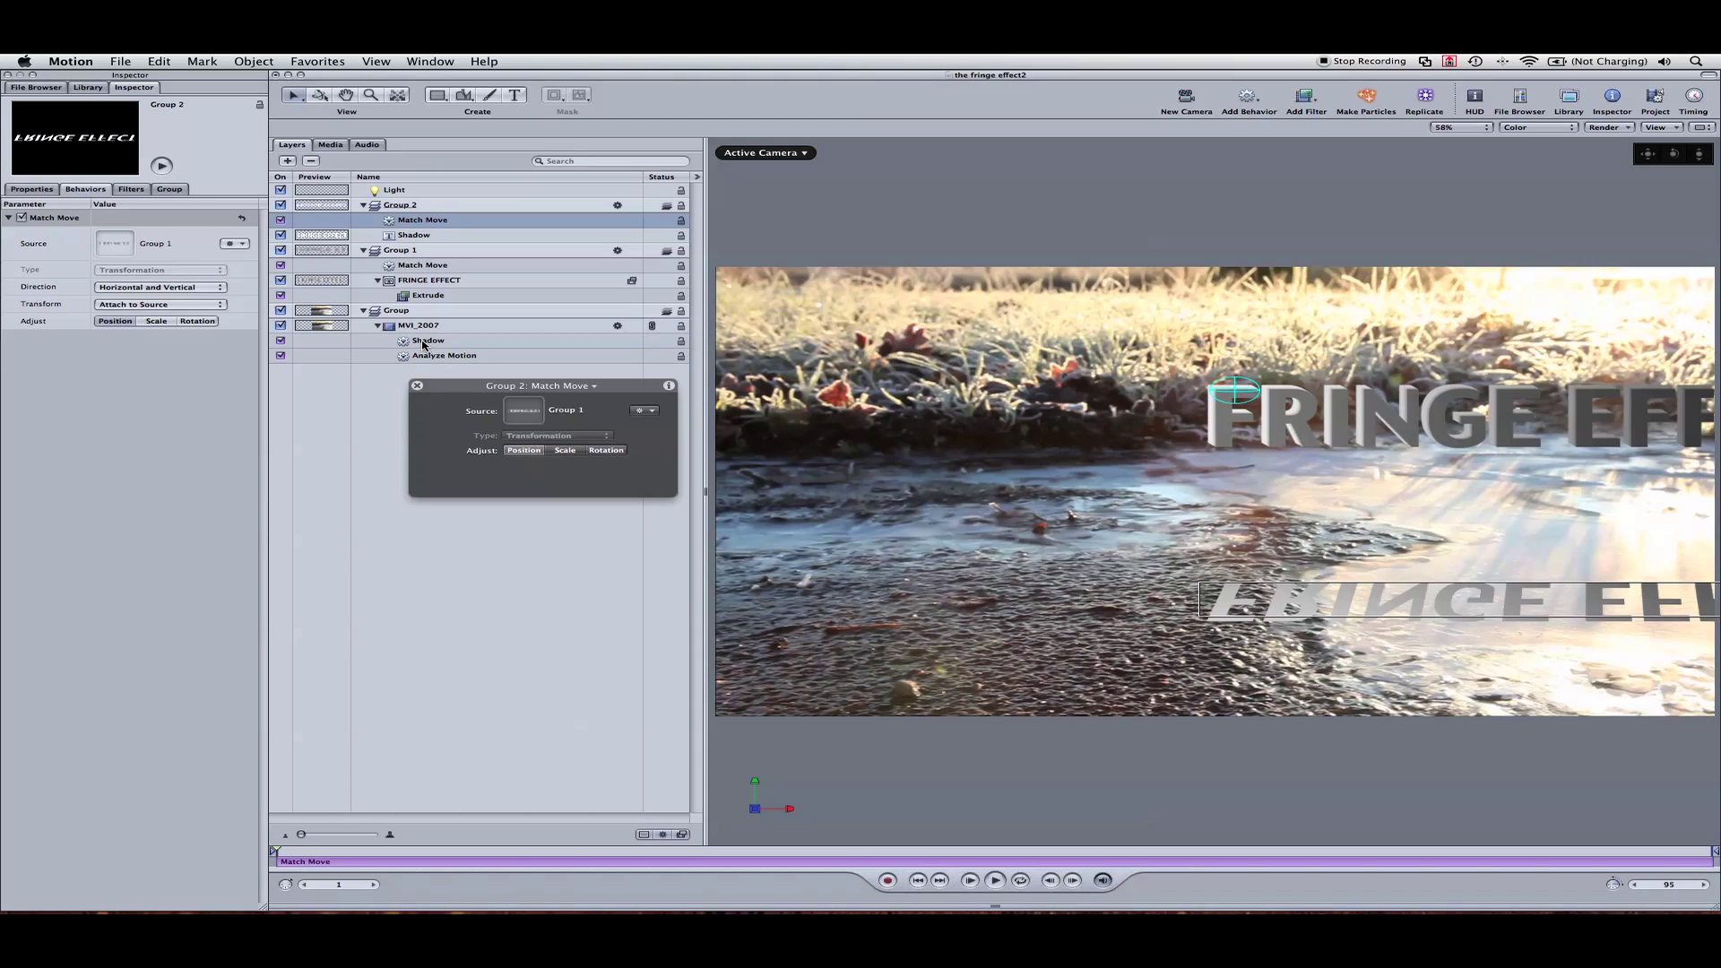
left_click_drag(423, 344, 518, 413)
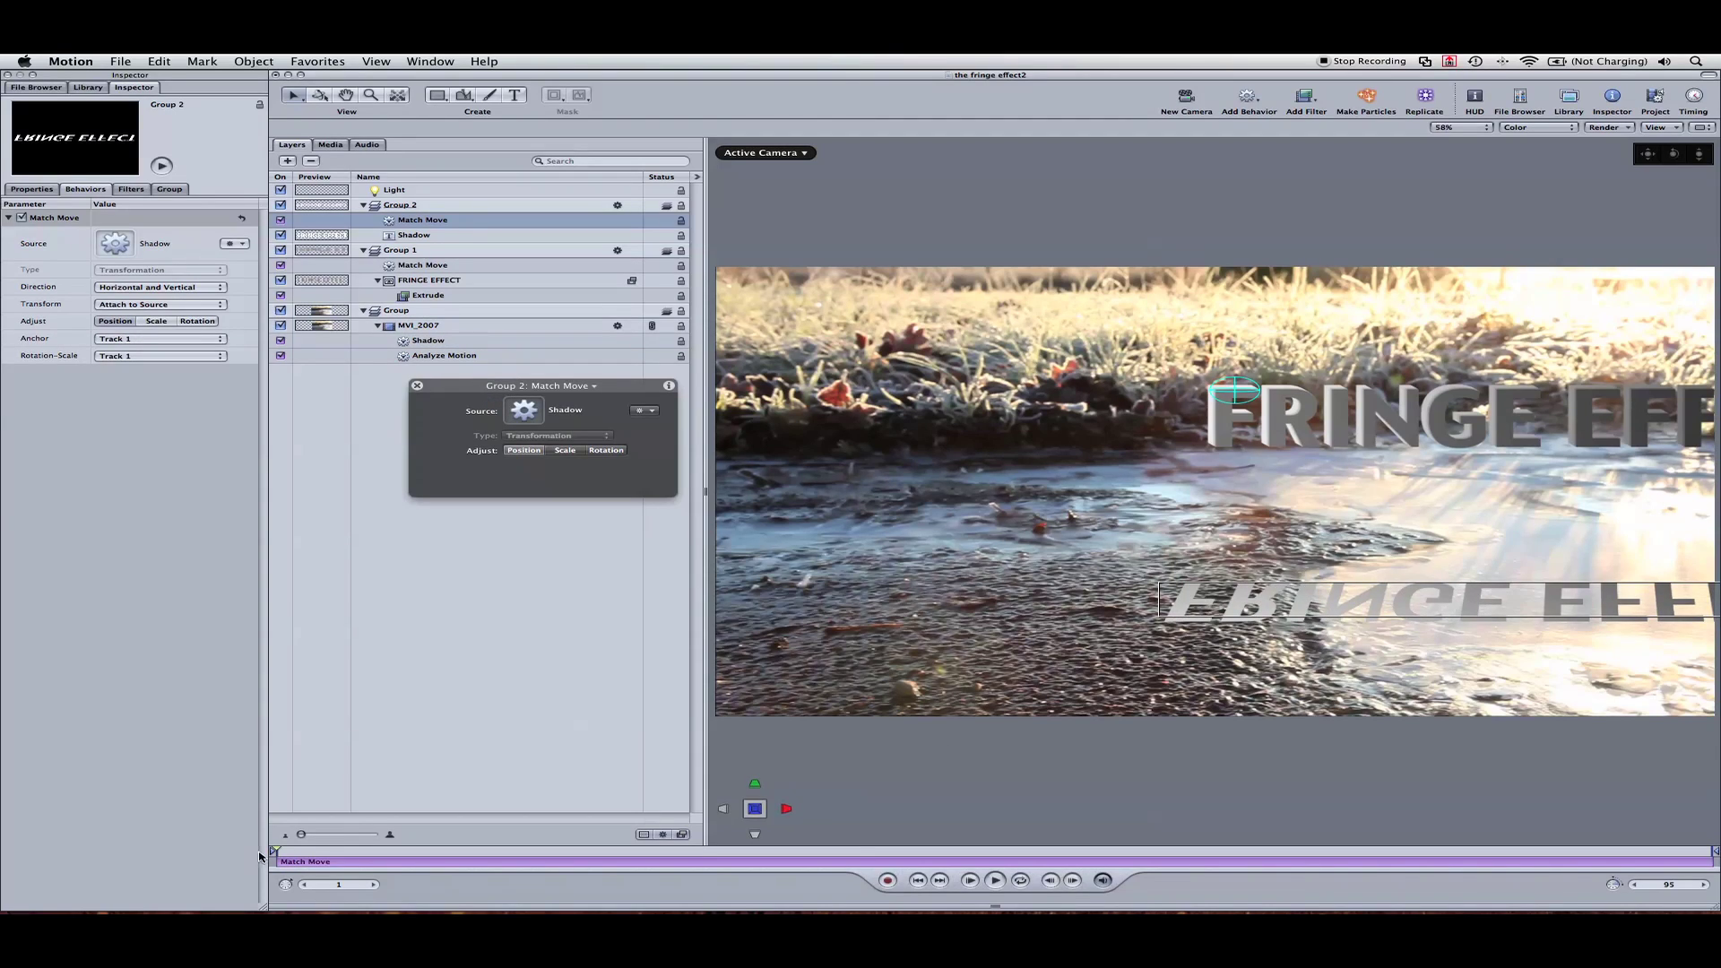
left_click_drag(275, 851, 1288, 843)
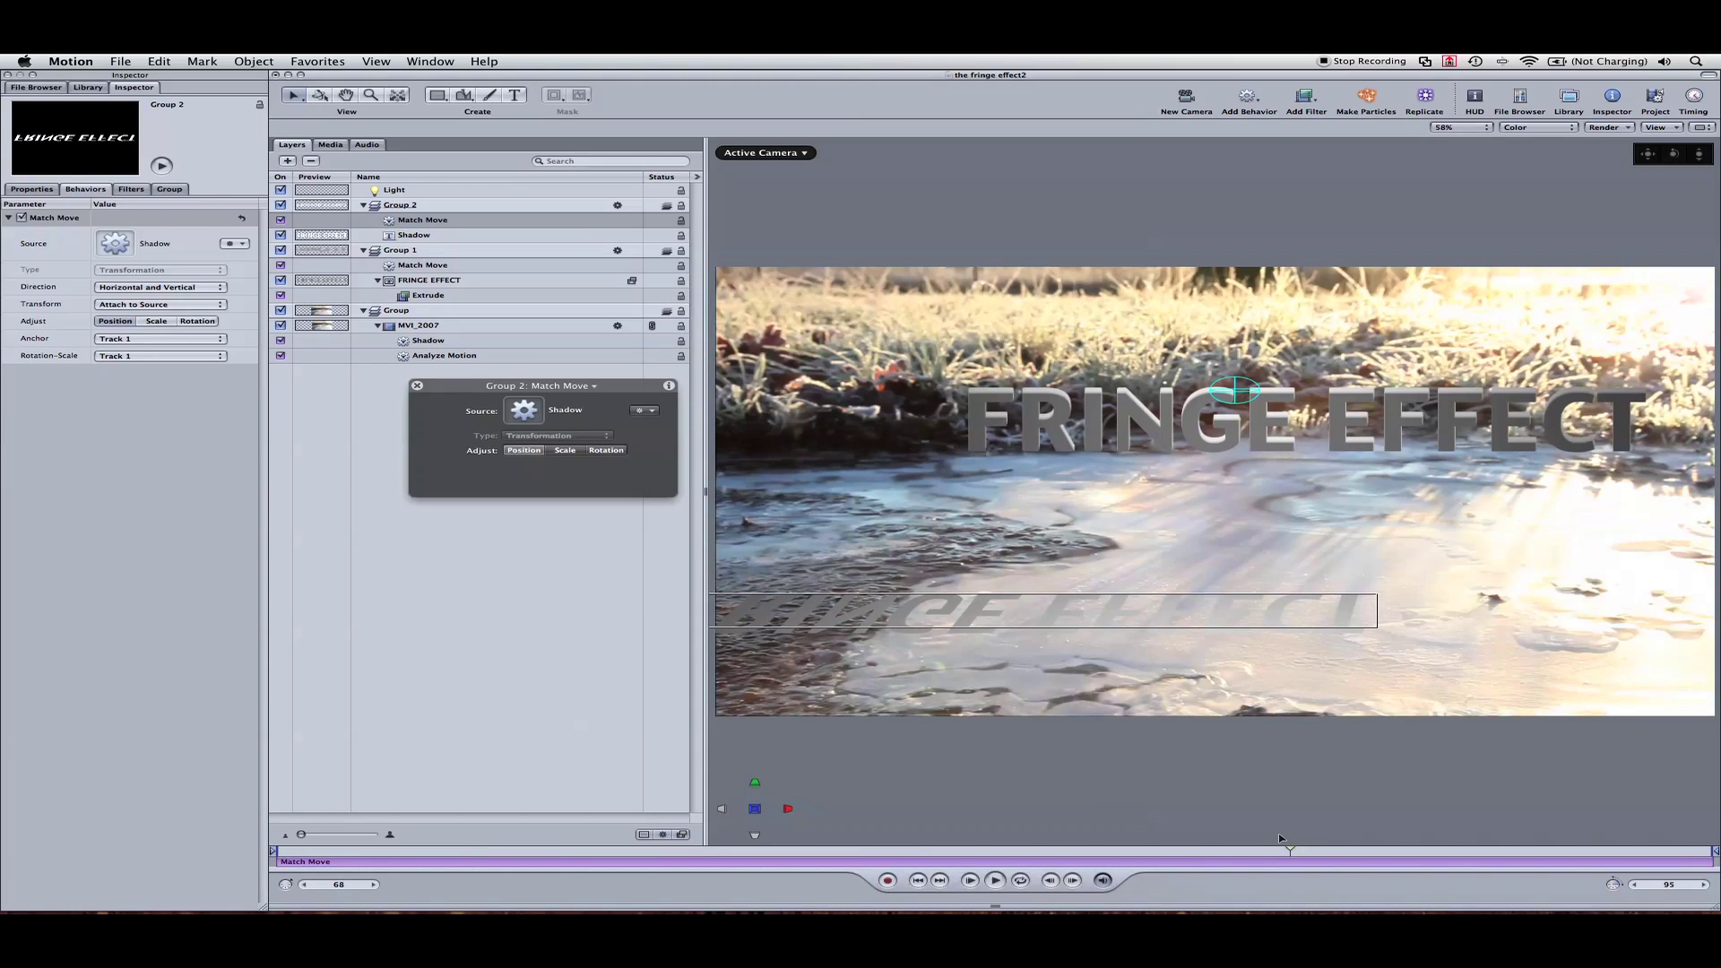
key("space")
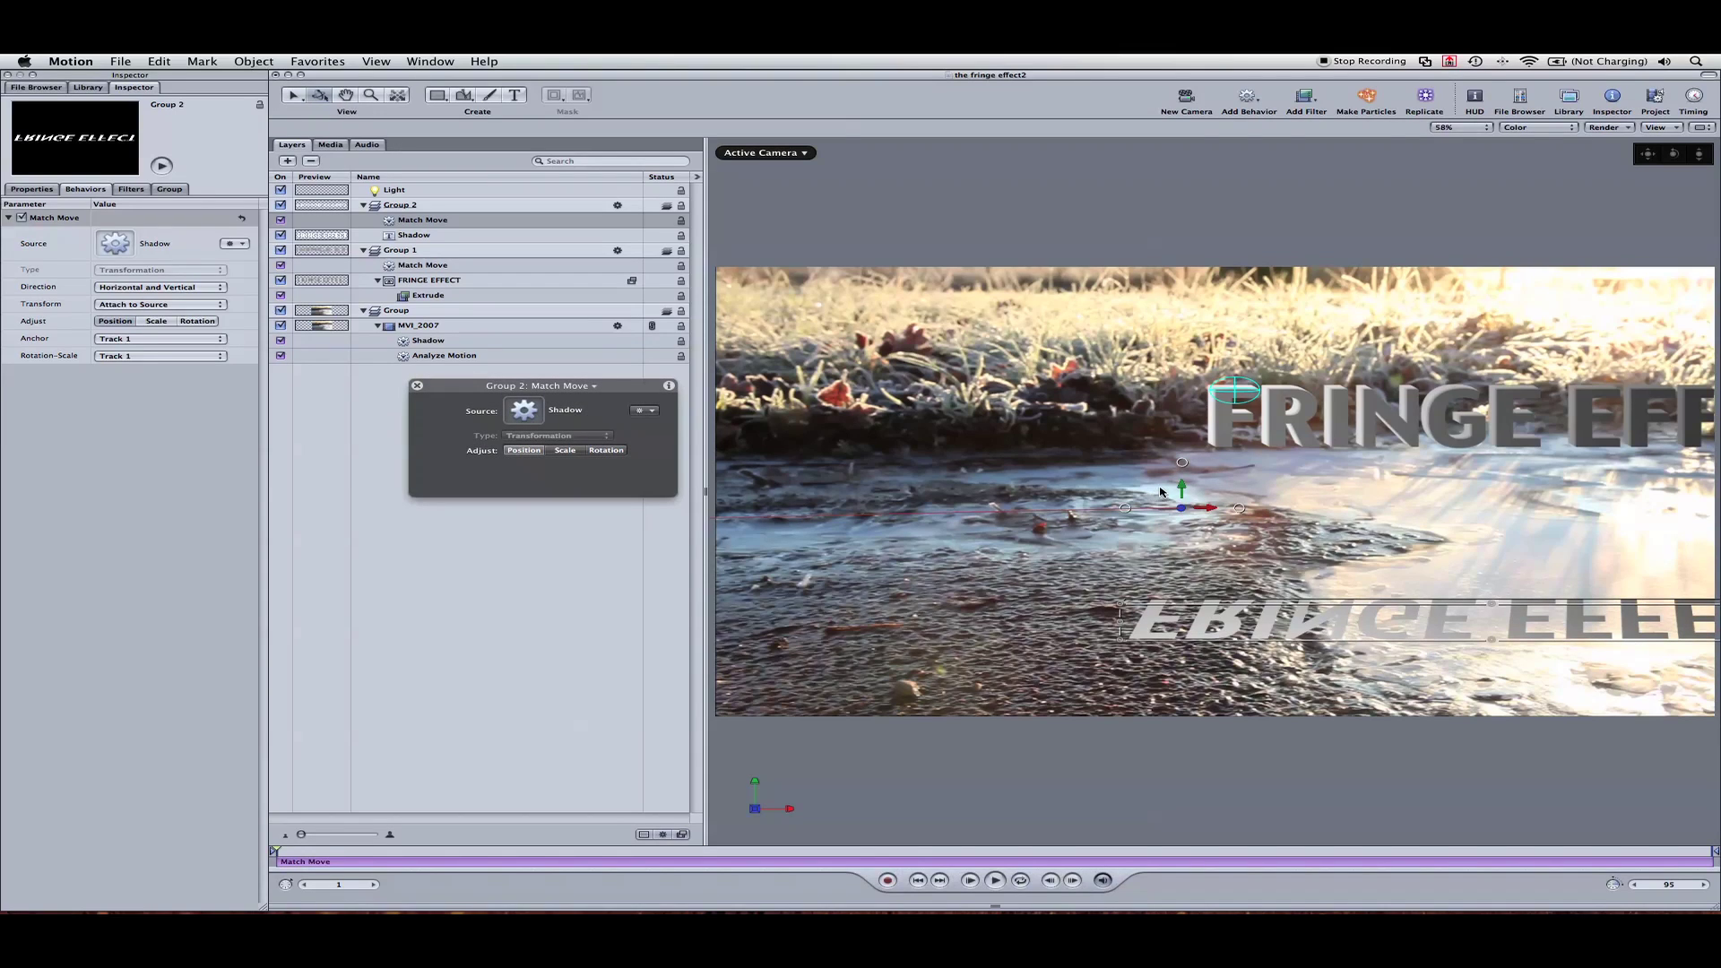
- Reposition the reflected text lower on the icy ground beneath the title
left_click_drag(1181, 498, 1183, 556)
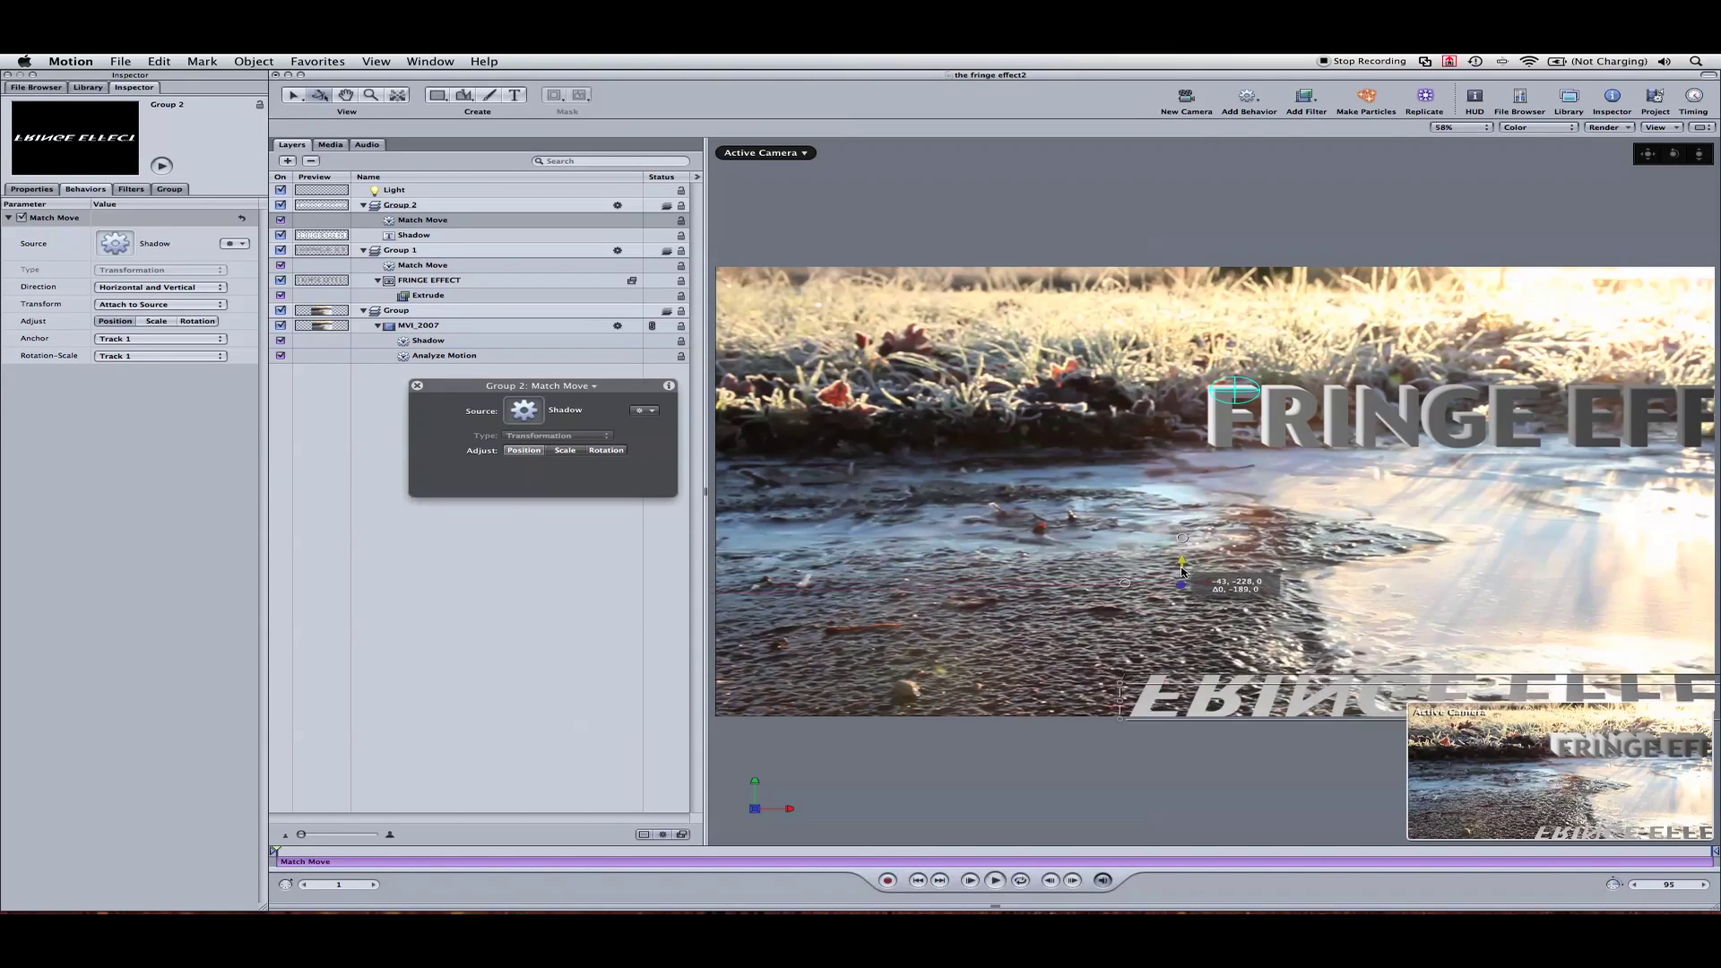
left_click_drag(1182, 571, 1181, 574)
left_click_drag(1255, 721, 1269, 647)
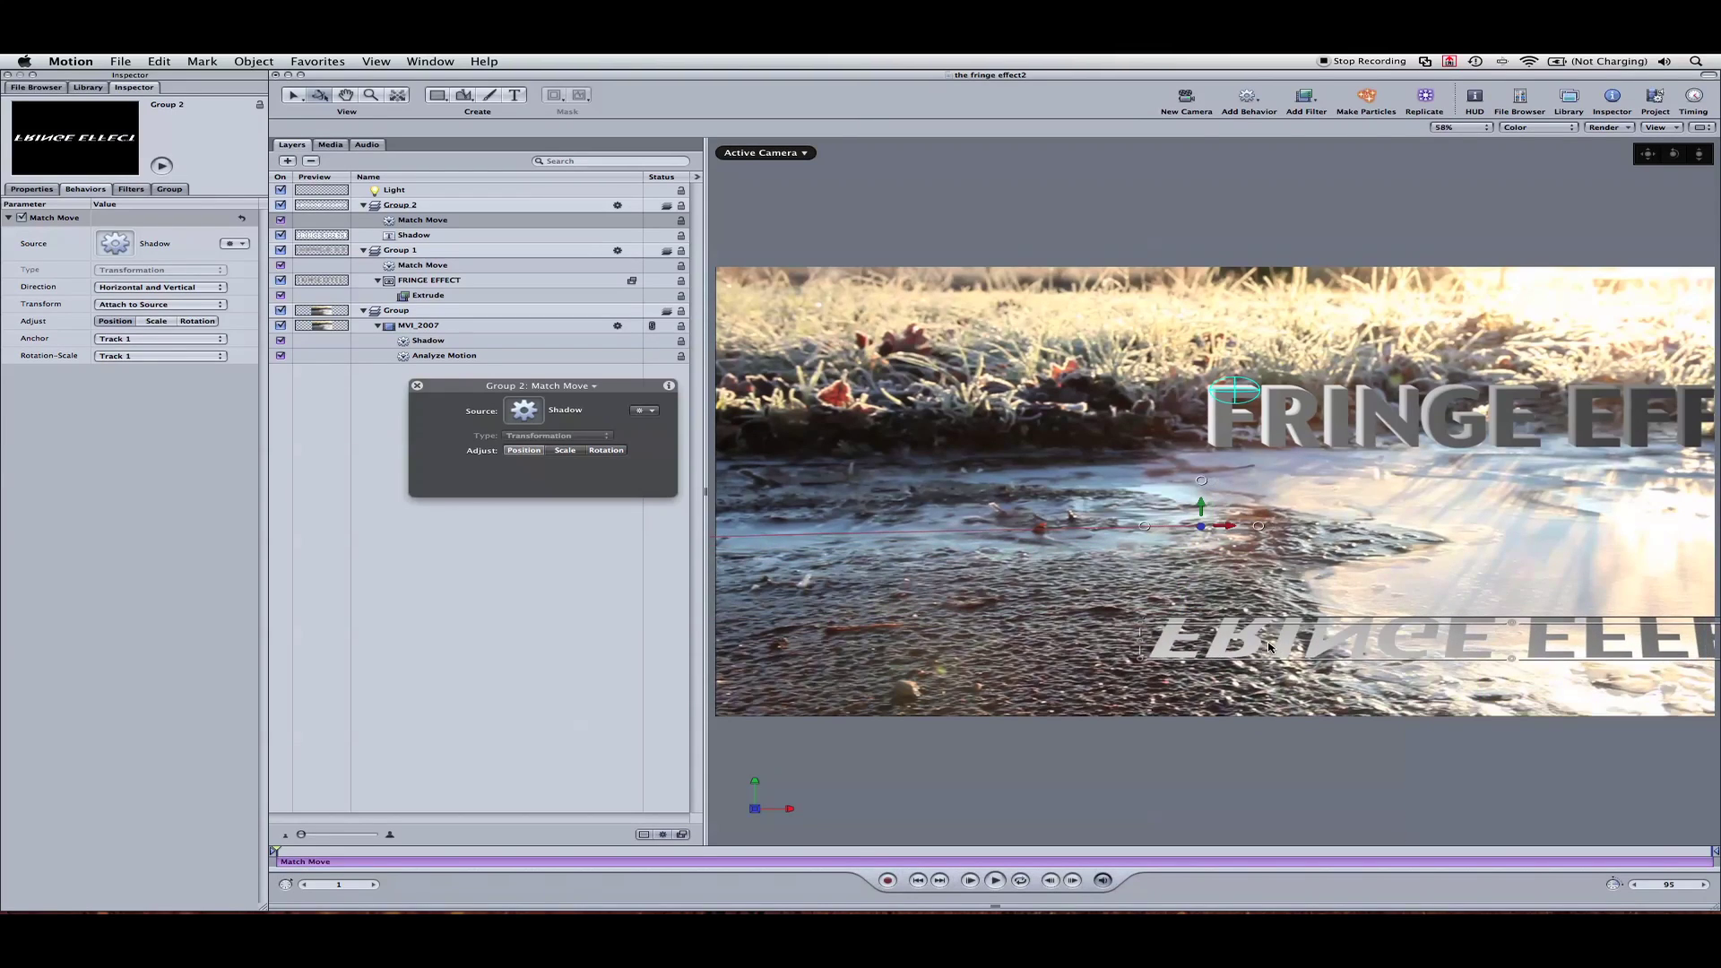
- Fade Shadow to 27% opacity, tint it with the icy ground's colour, and tilt it to about -25.7°
left_click(466, 234)
left_click_drag(553, 405, 532, 403)
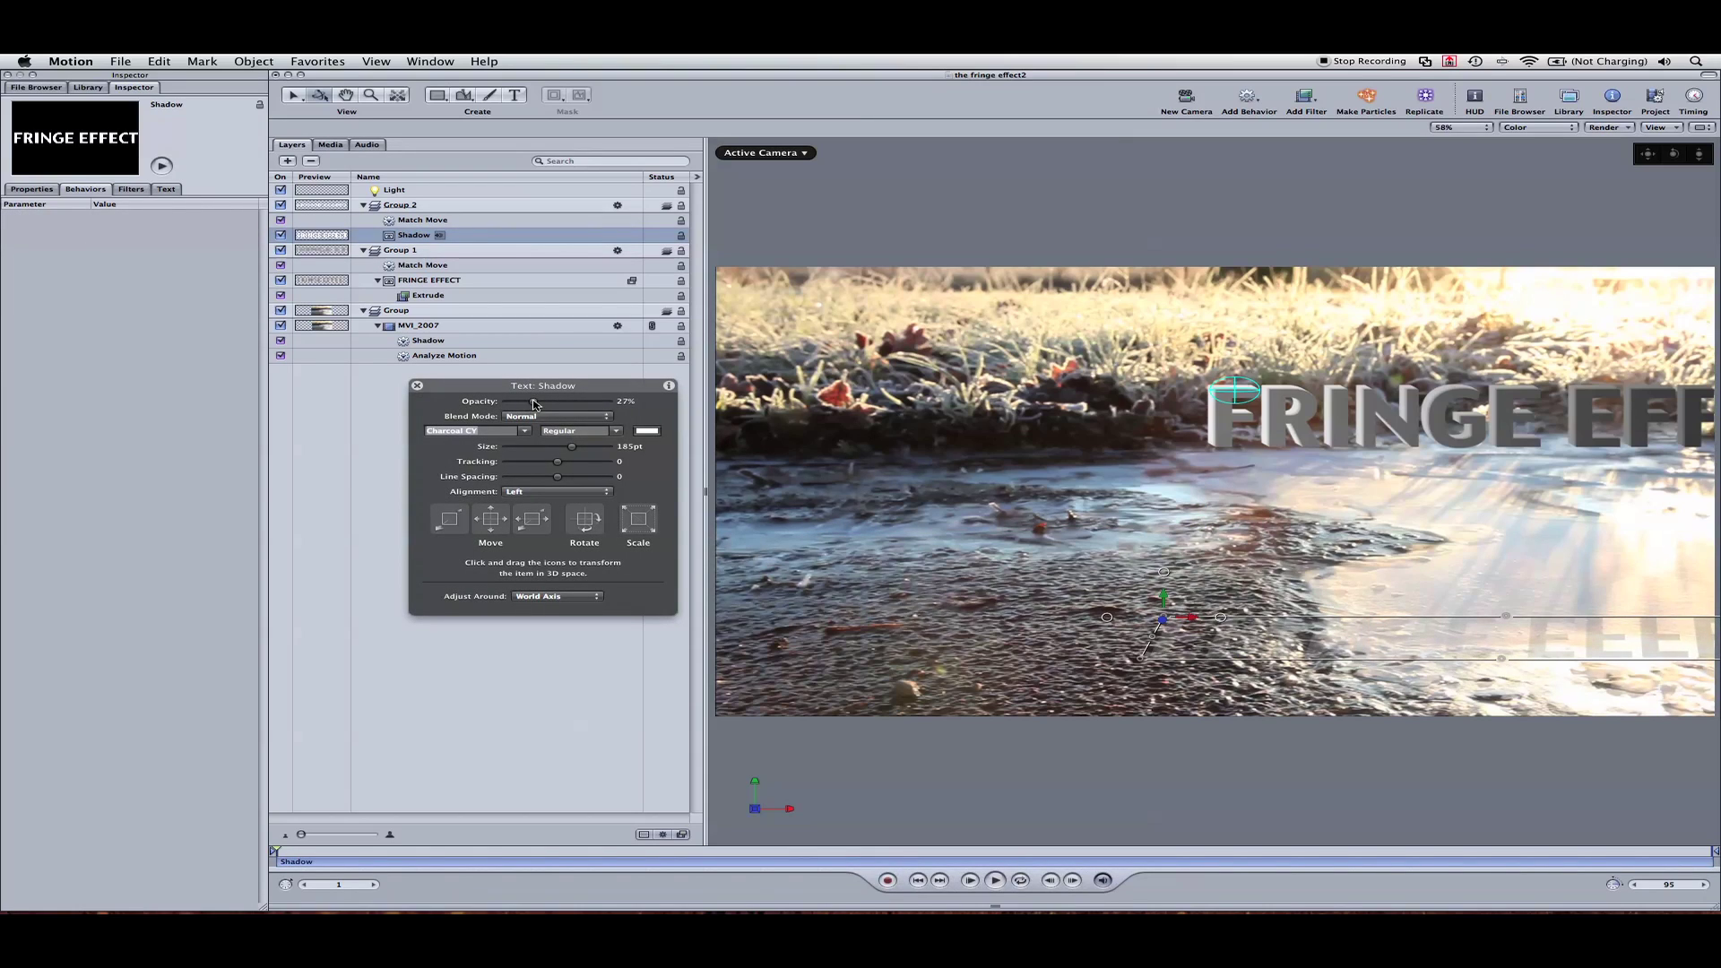
left_click(646, 431)
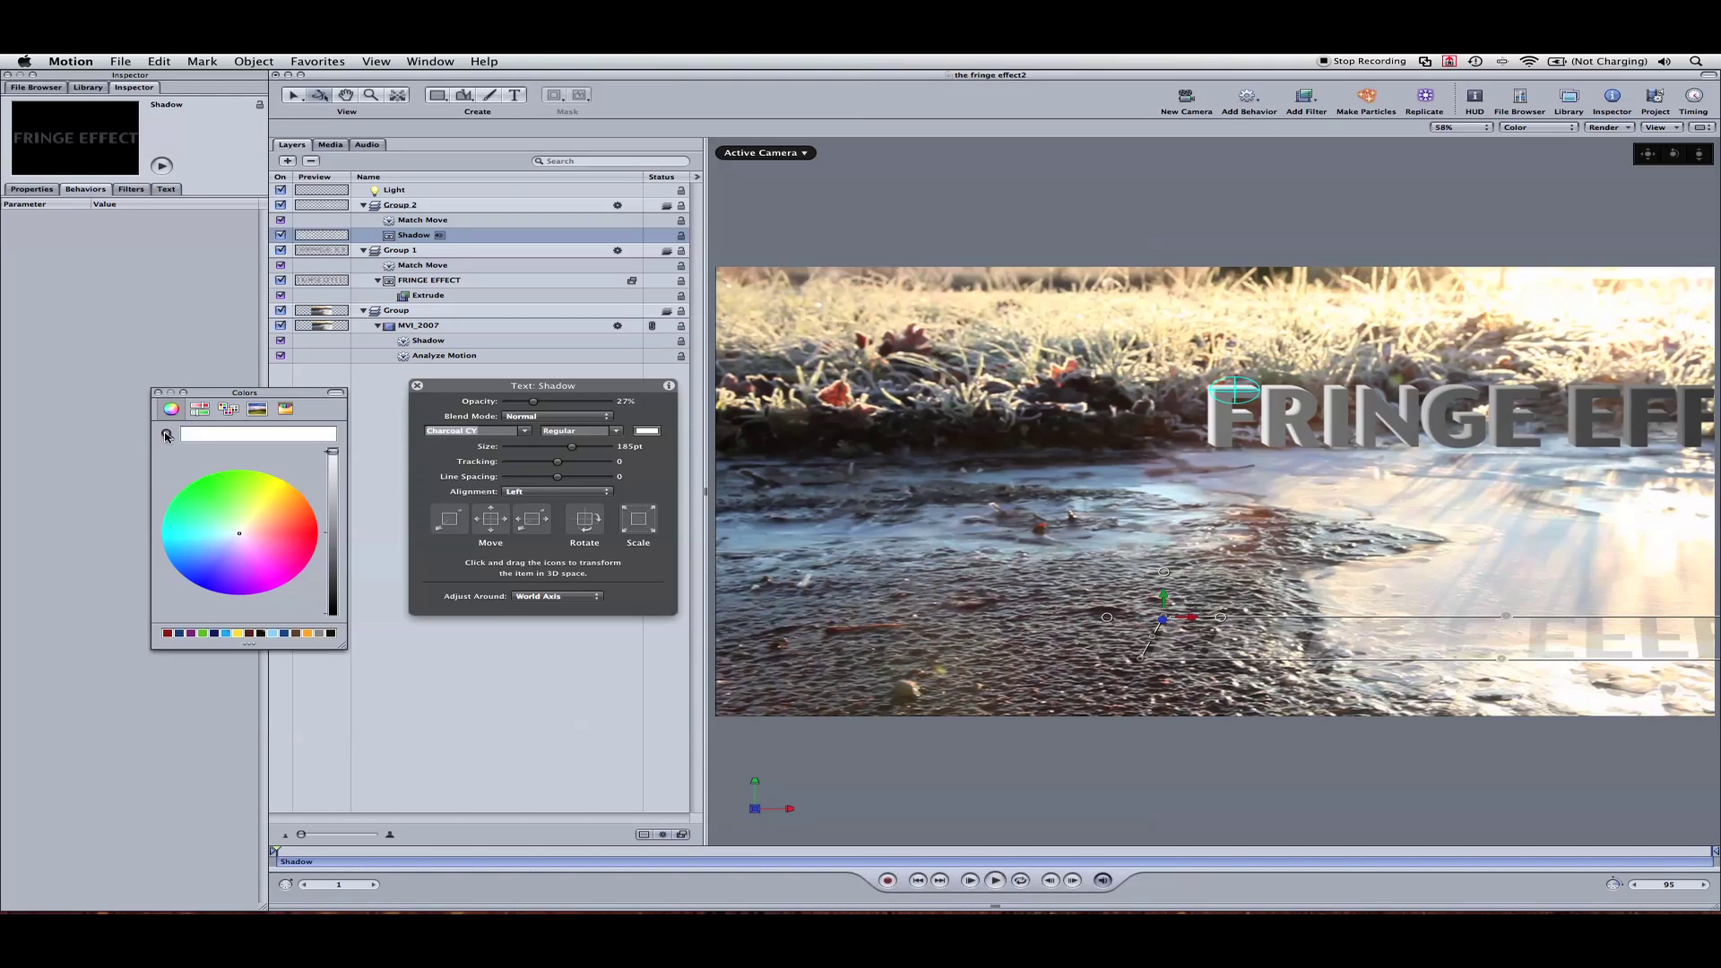
left_click(169, 437)
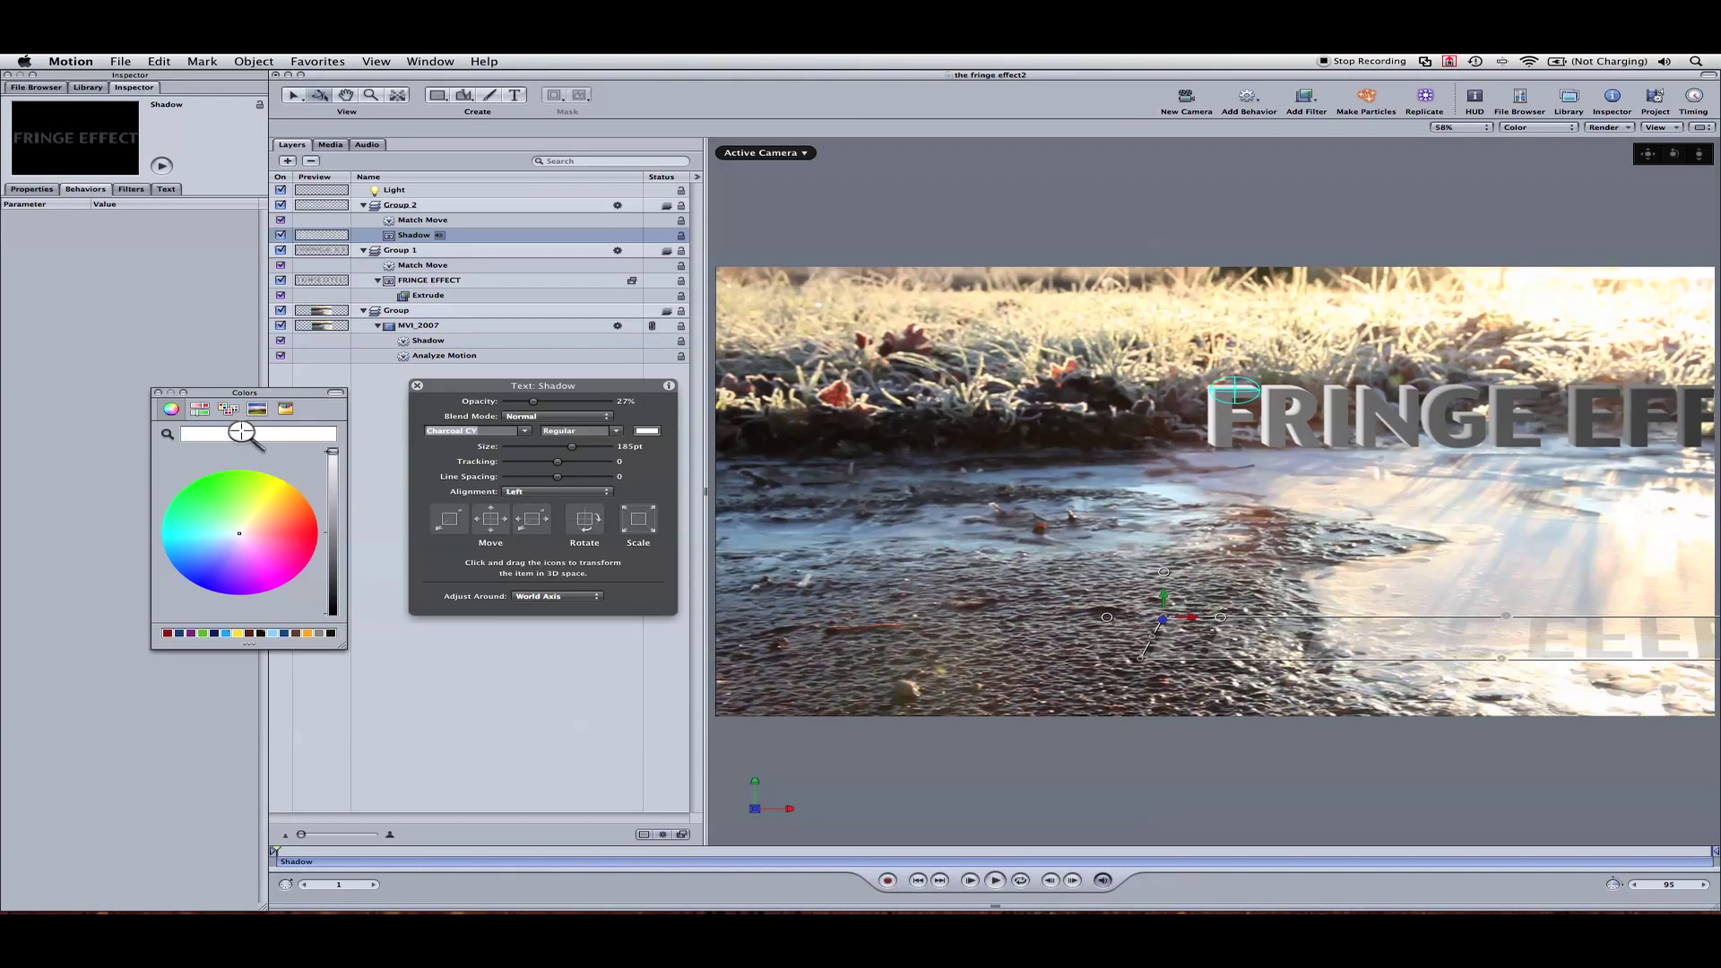
left_click(1469, 492)
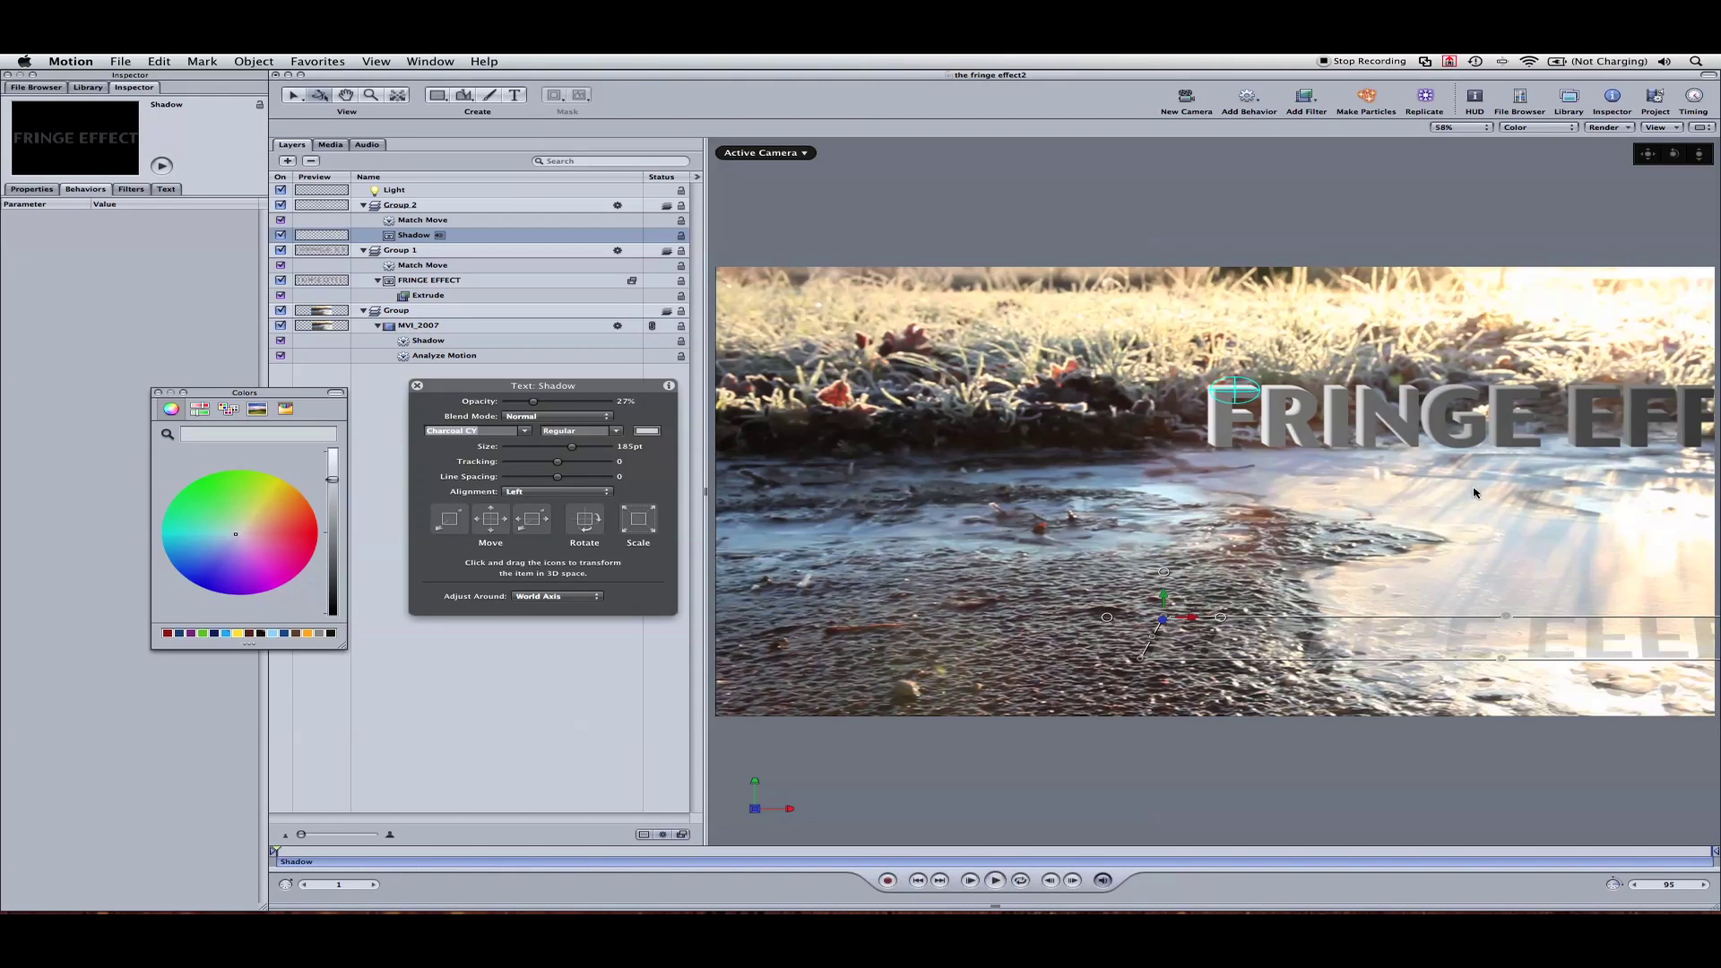
left_click_drag(1501, 659, 1377, 670)
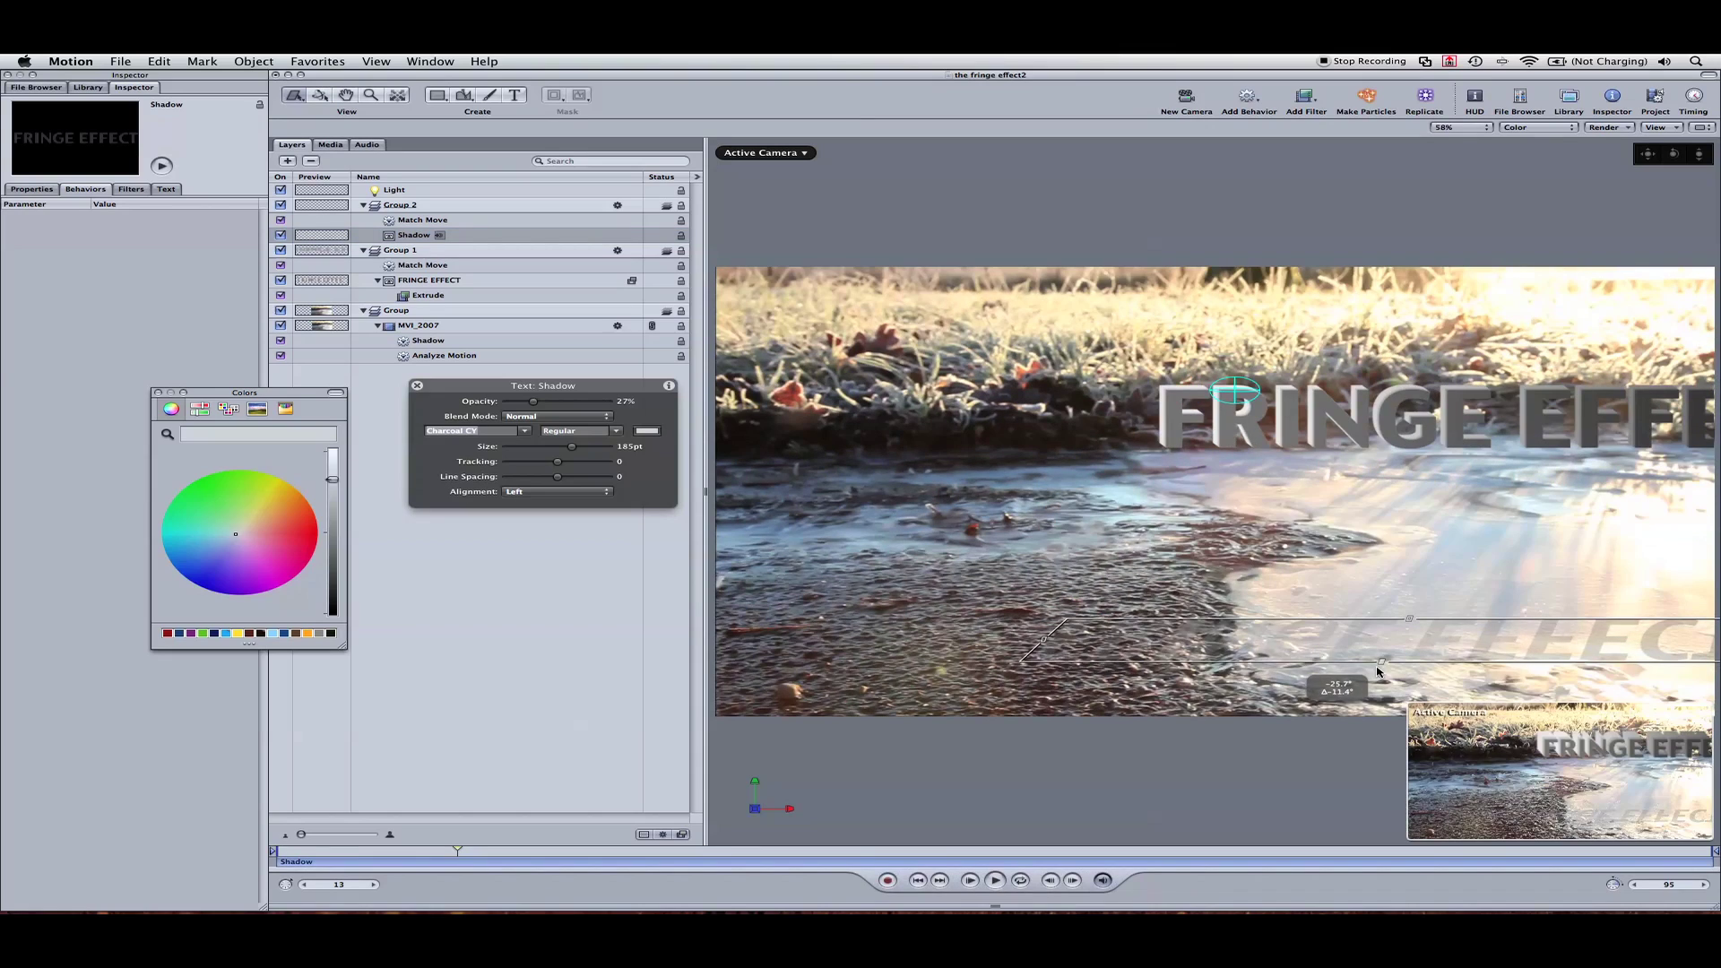
left_click_drag(300, 858, 224, 854)
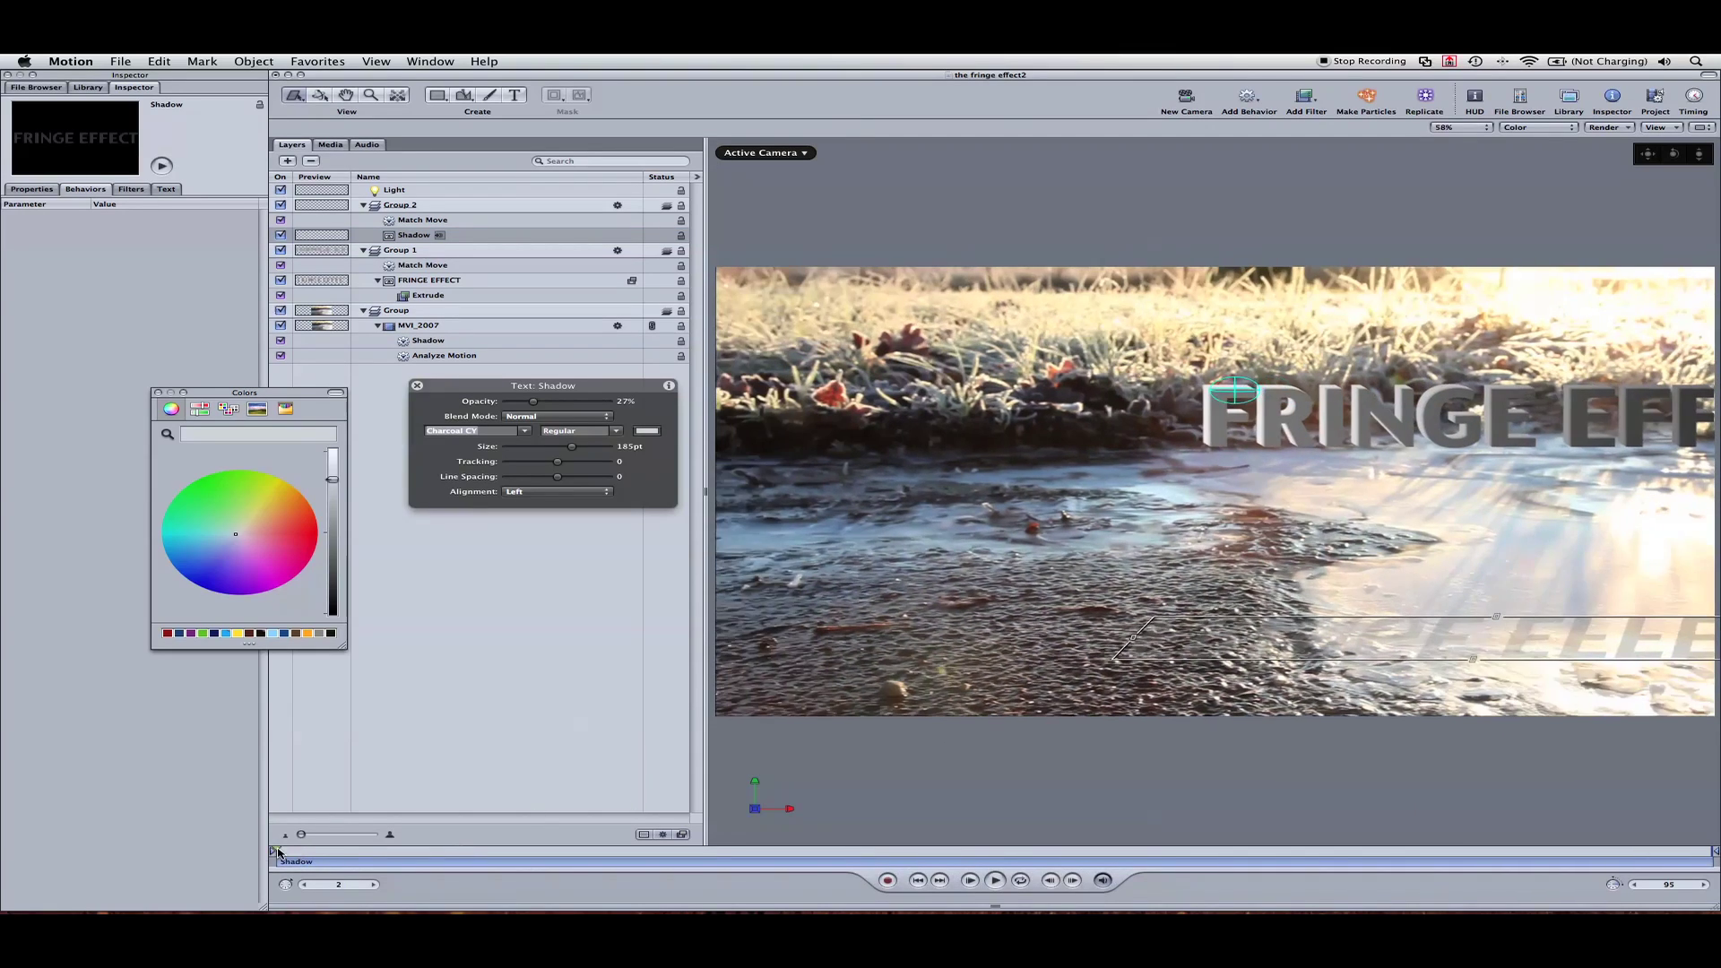
- With recording on, shear the Shadow text left at the last frame to about -45.7°, then play from the start
left_click(889, 884)
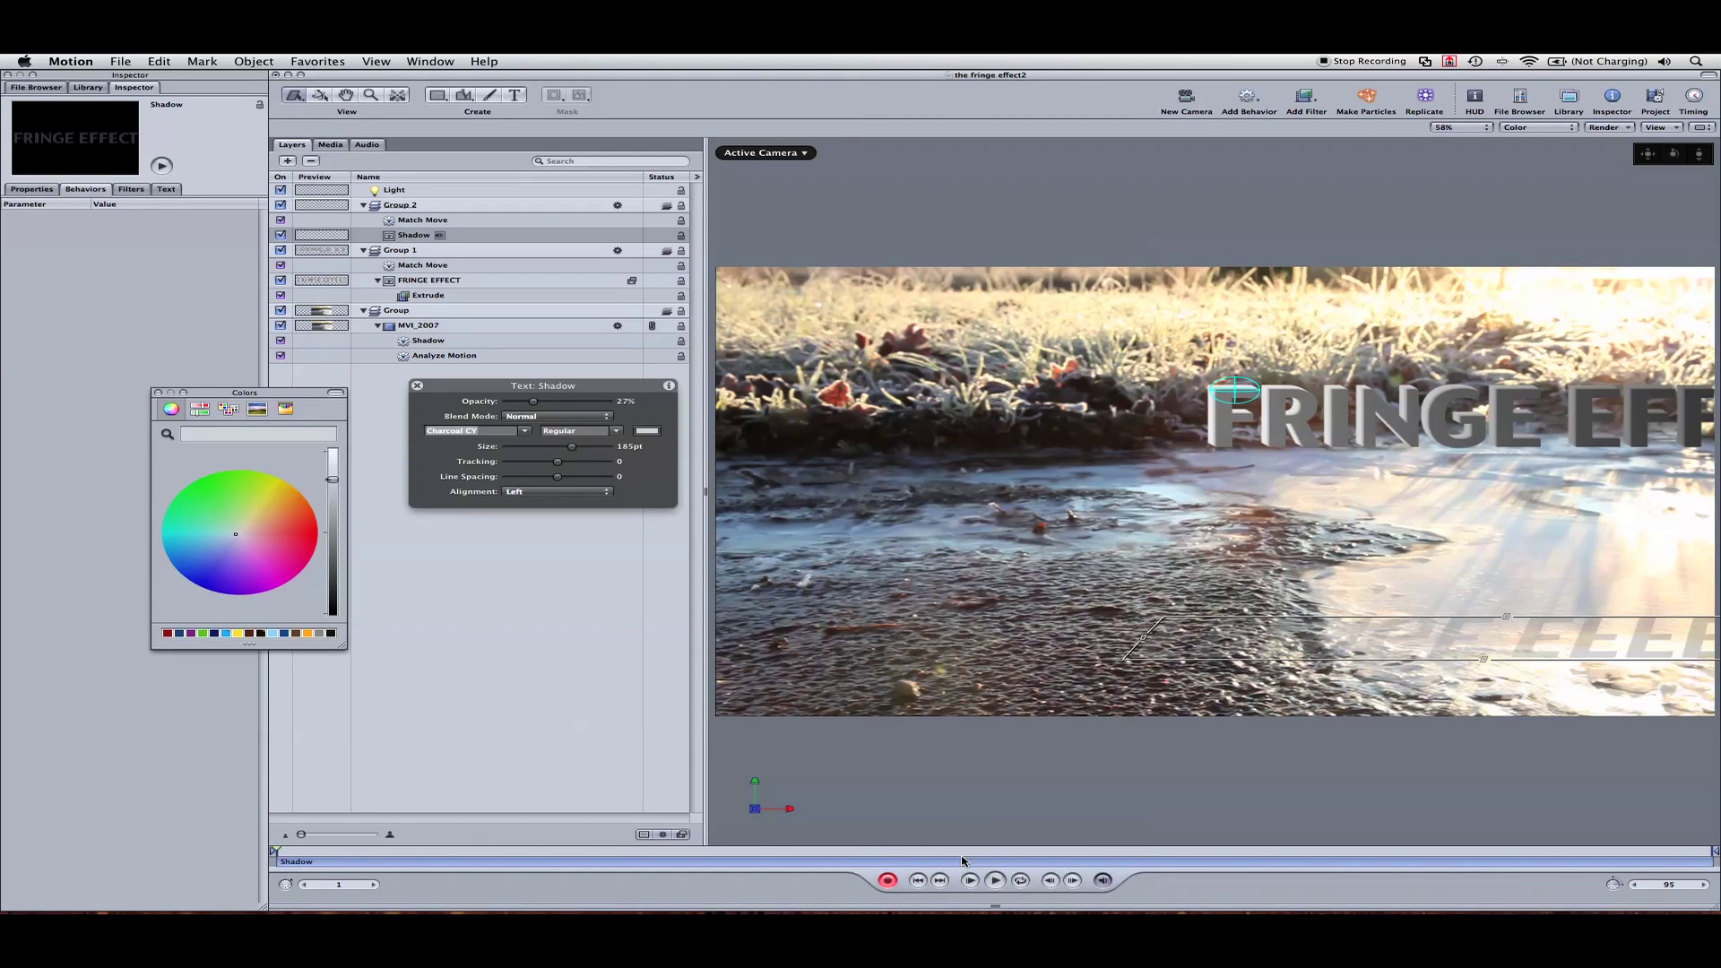
key("End")
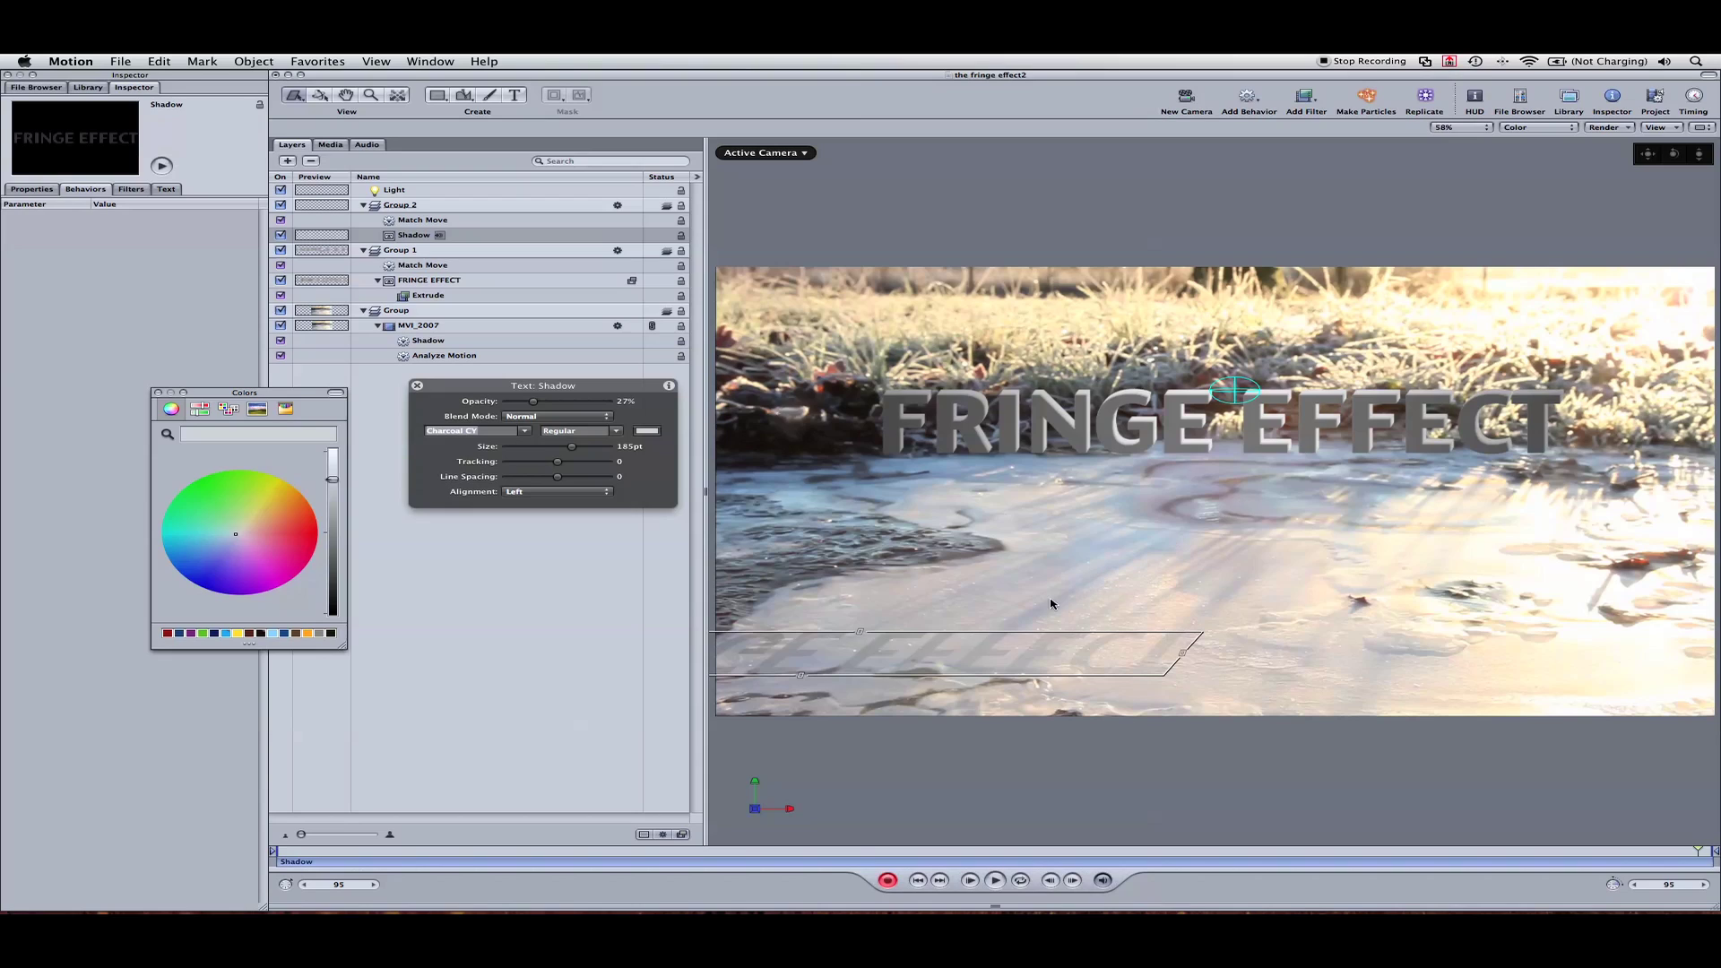
left_click_drag(800, 674, 747, 679)
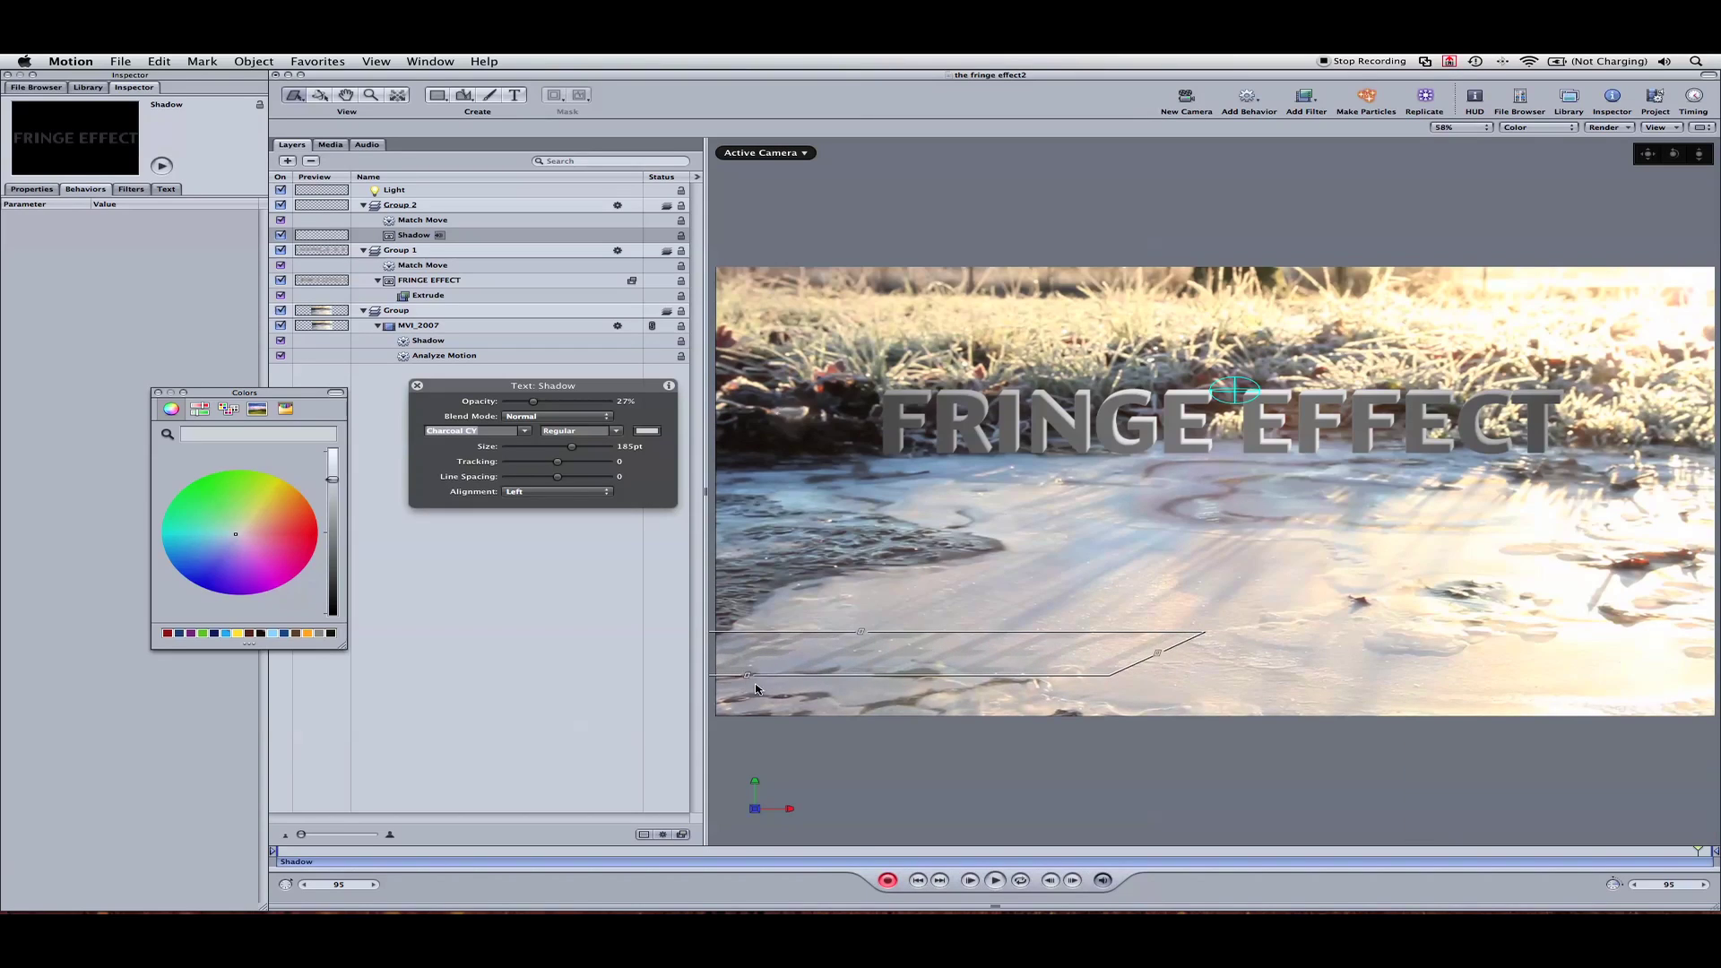
key("super+shift+a")
key("Home")
key("space")
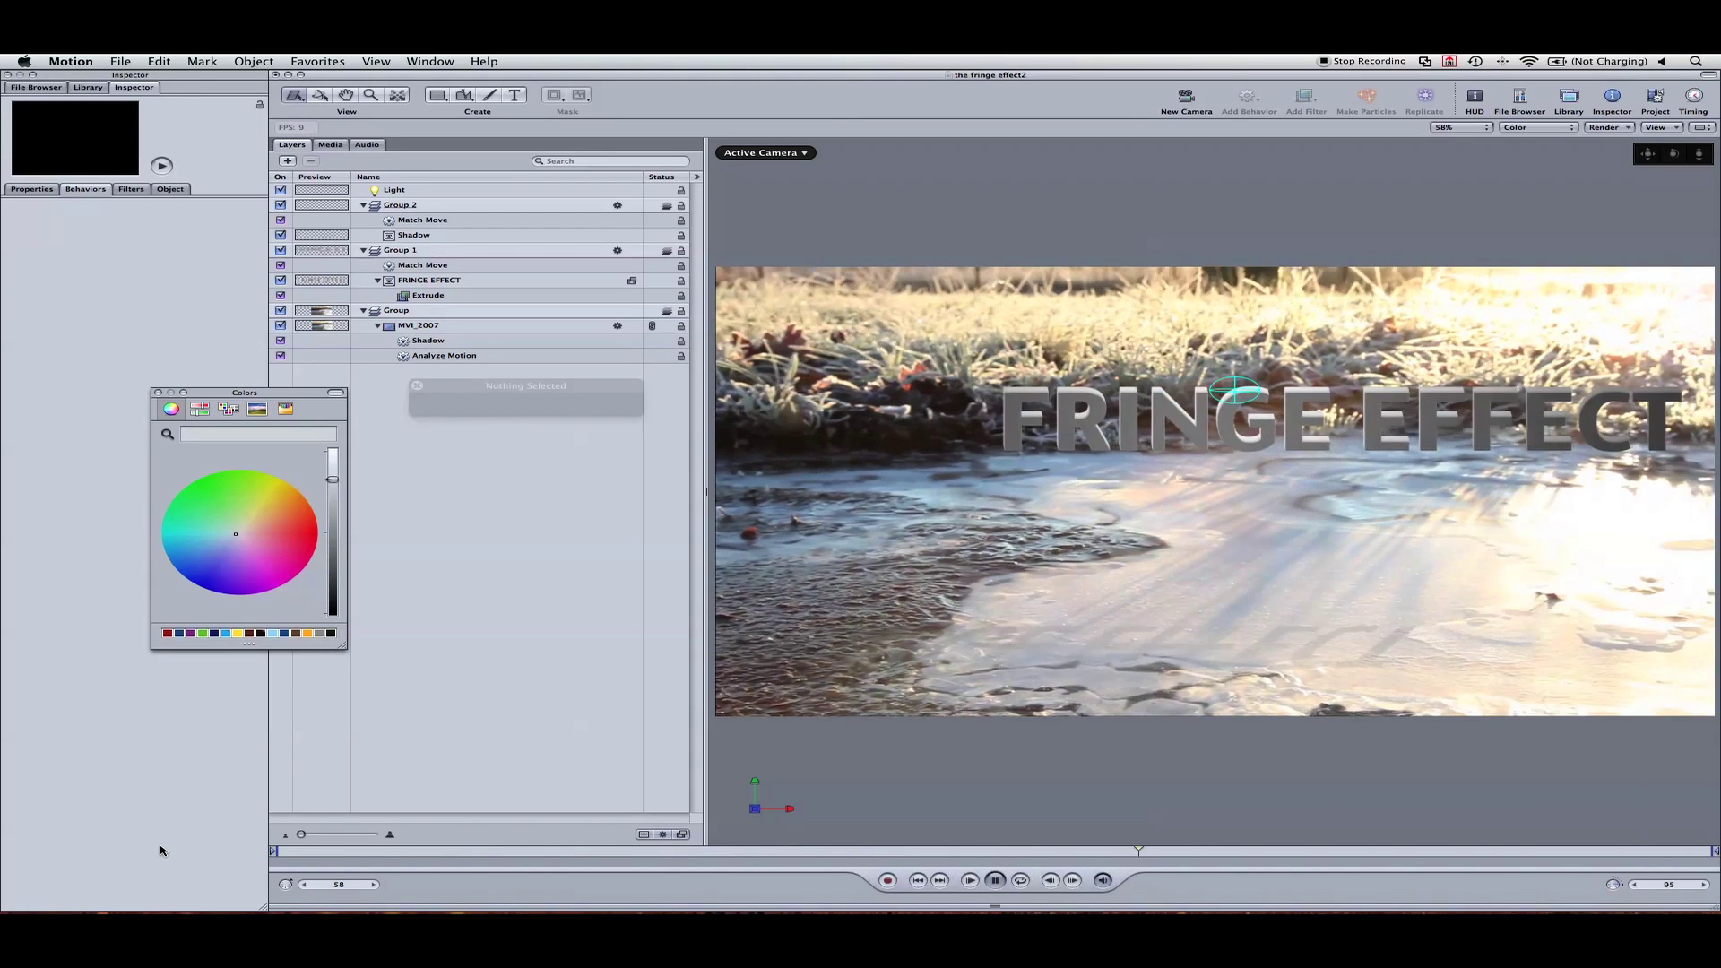
- Add a Defocus blur to the Shadow text and set its Amount to 16
key("super+z")
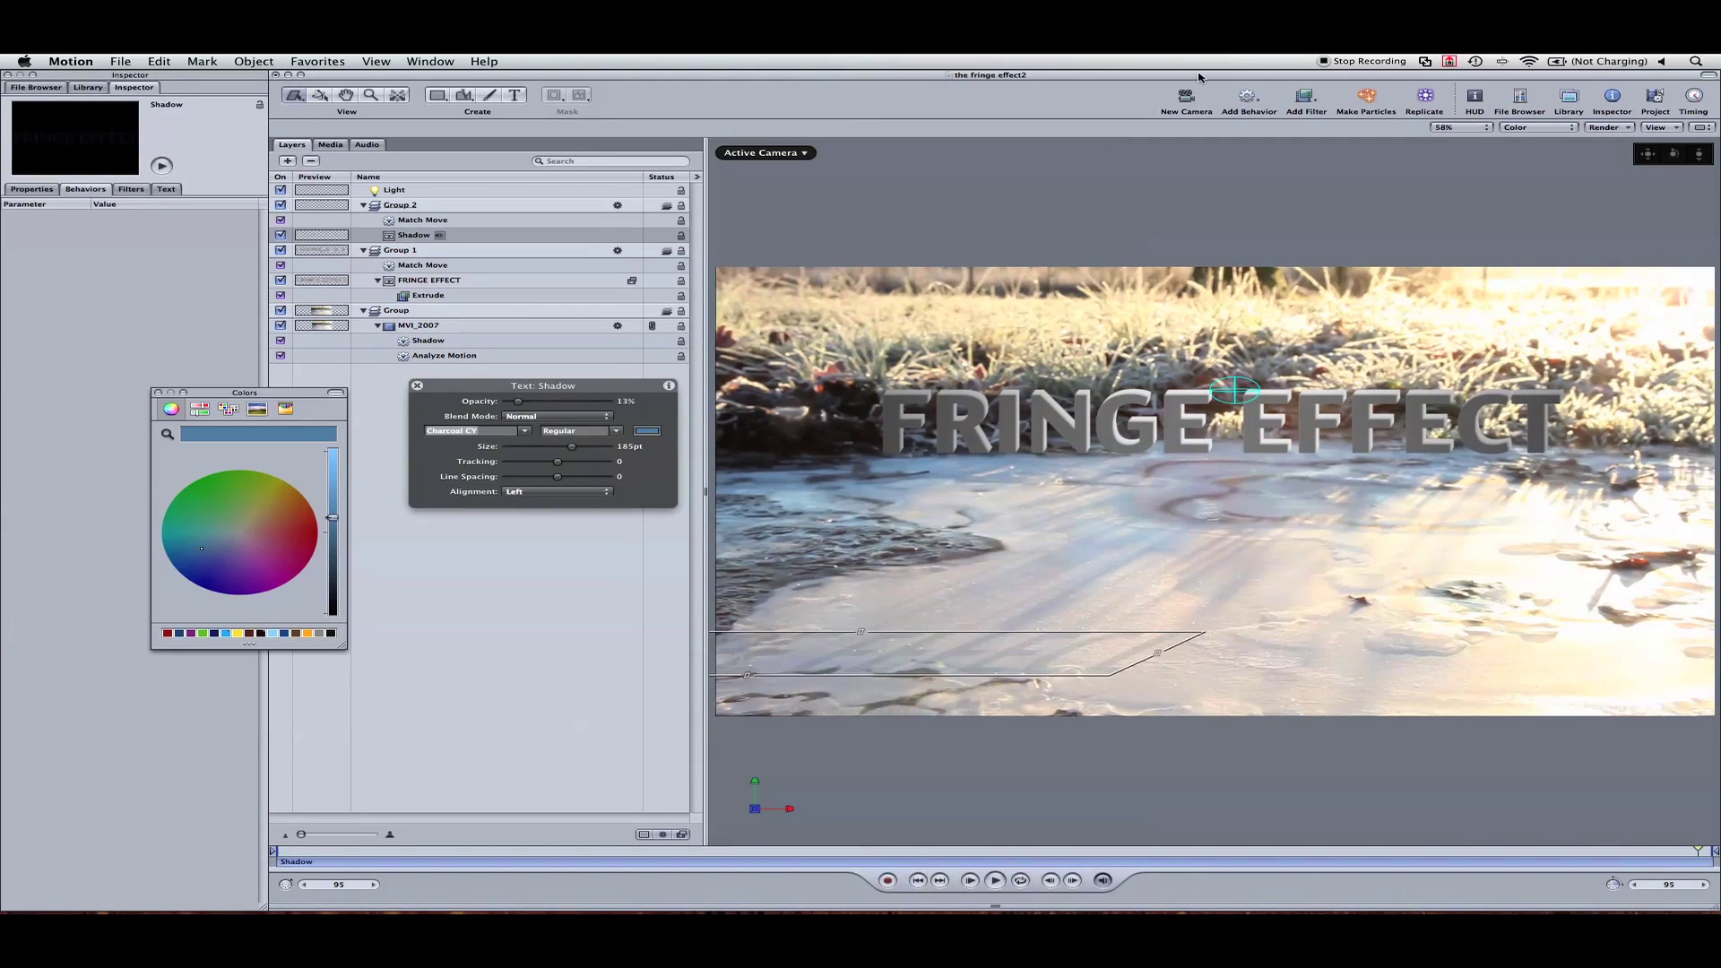
left_click(1302, 98)
mouse_move(1323, 112)
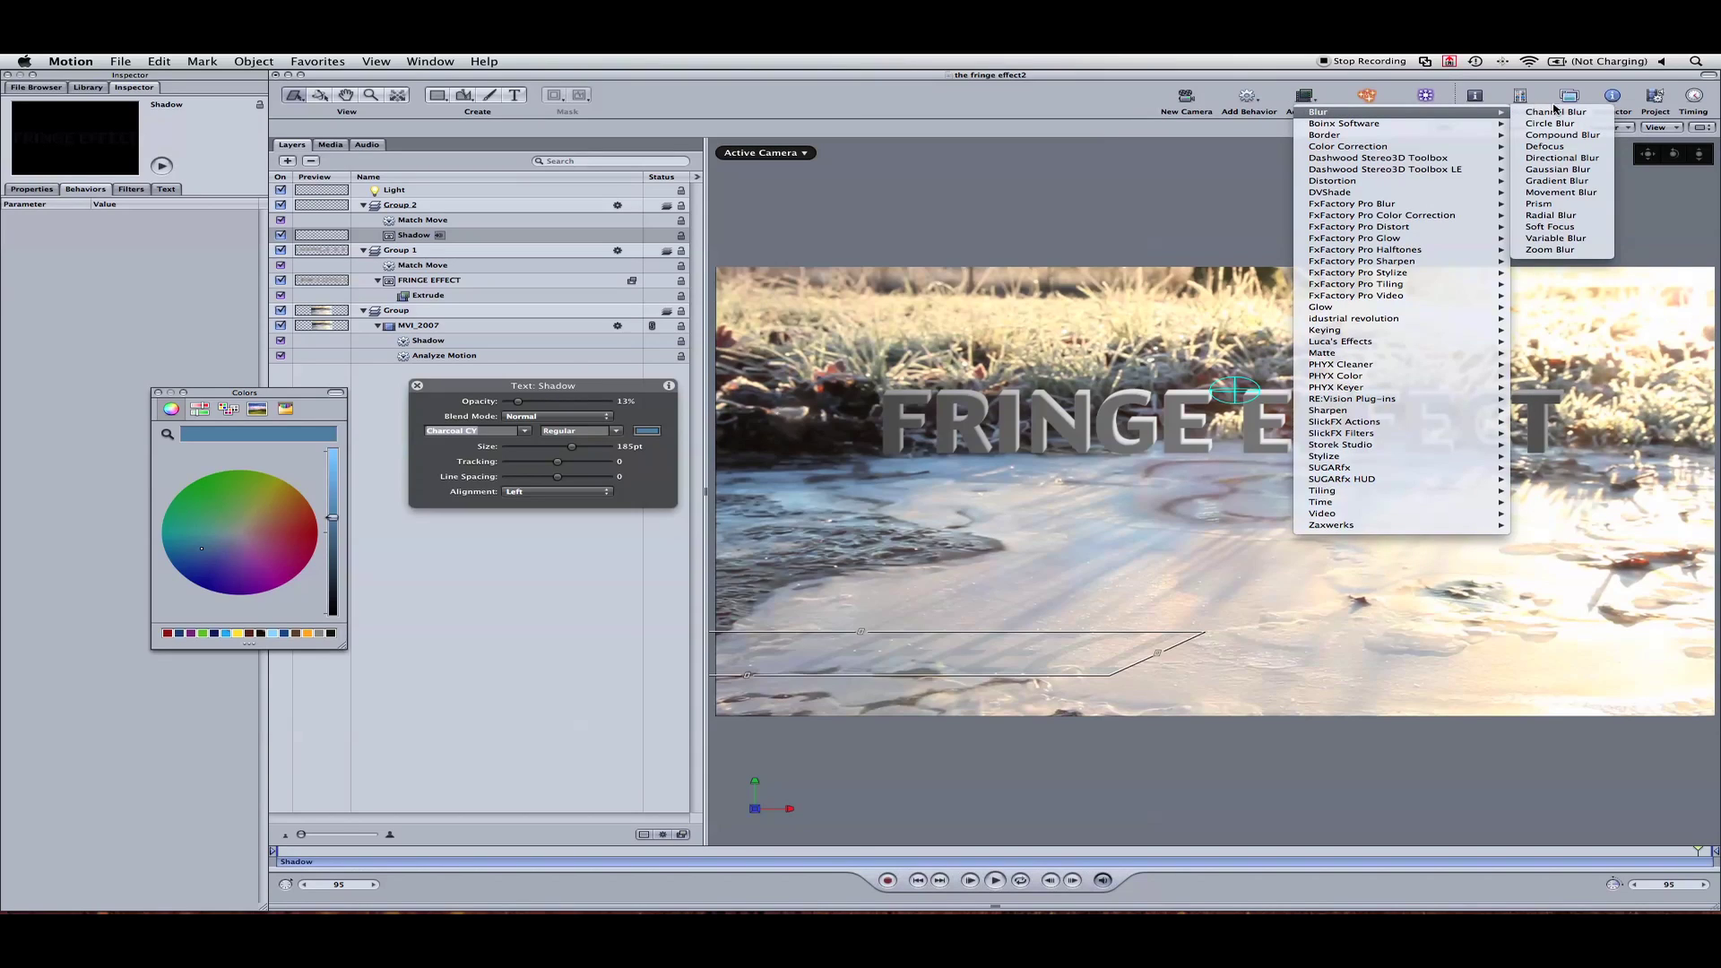
left_click(1547, 146)
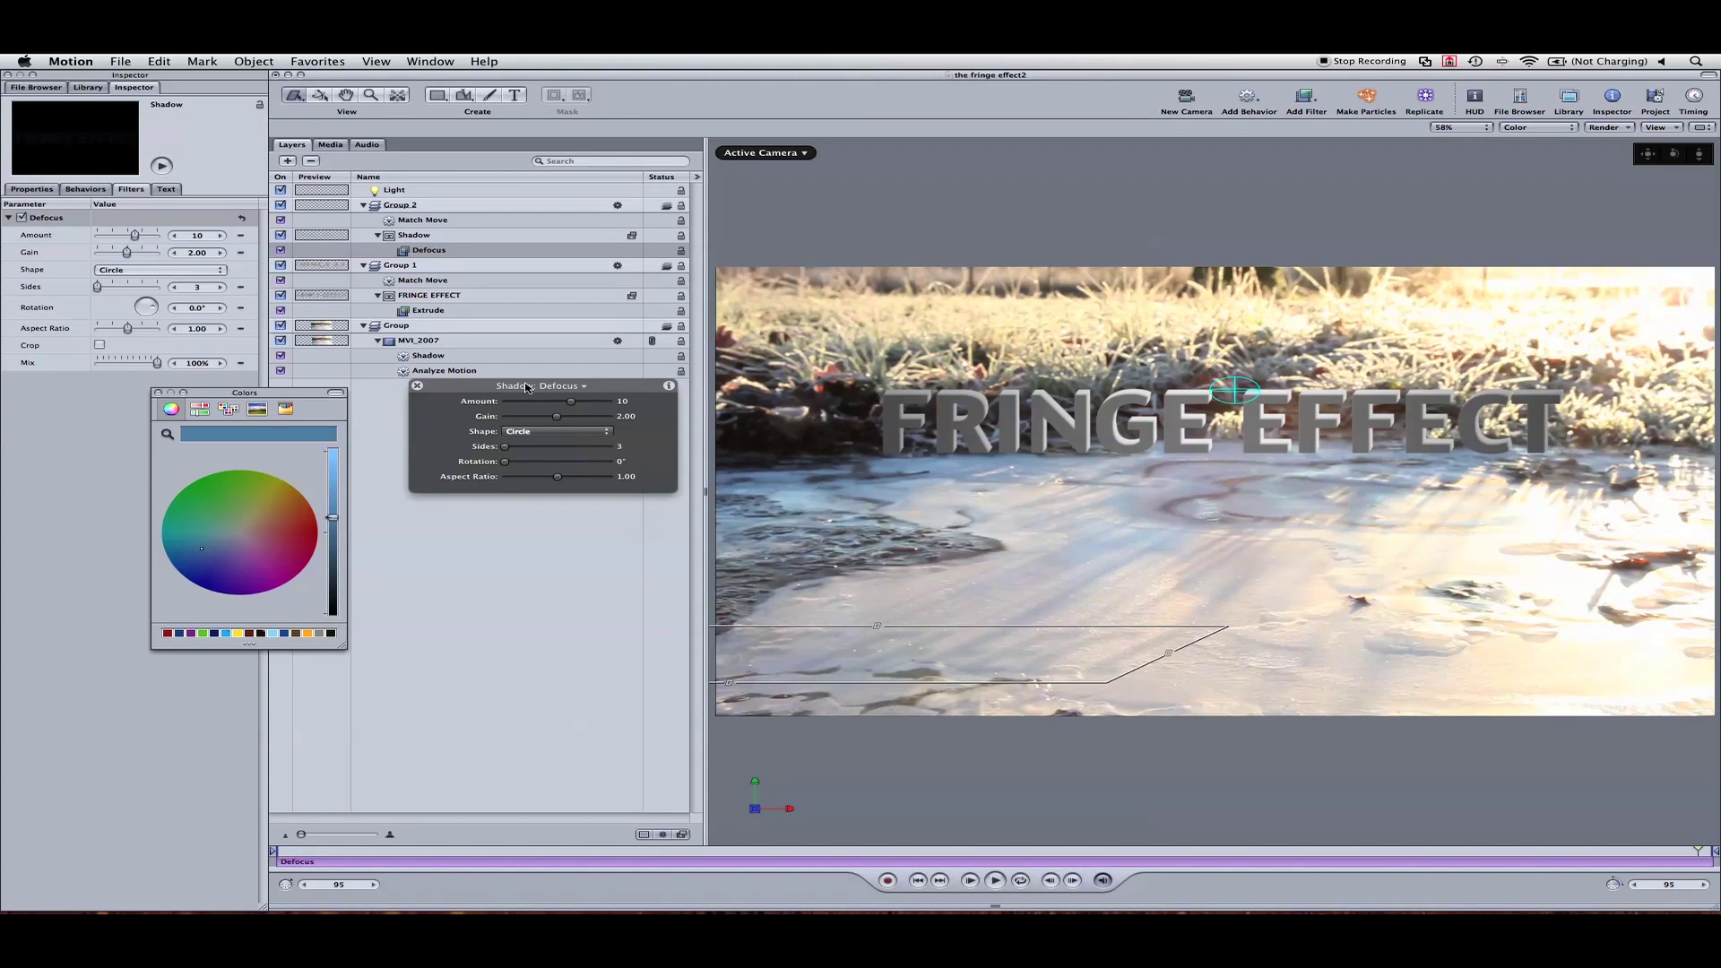
left_click(537, 402)
left_click_drag(539, 404, 615, 404)
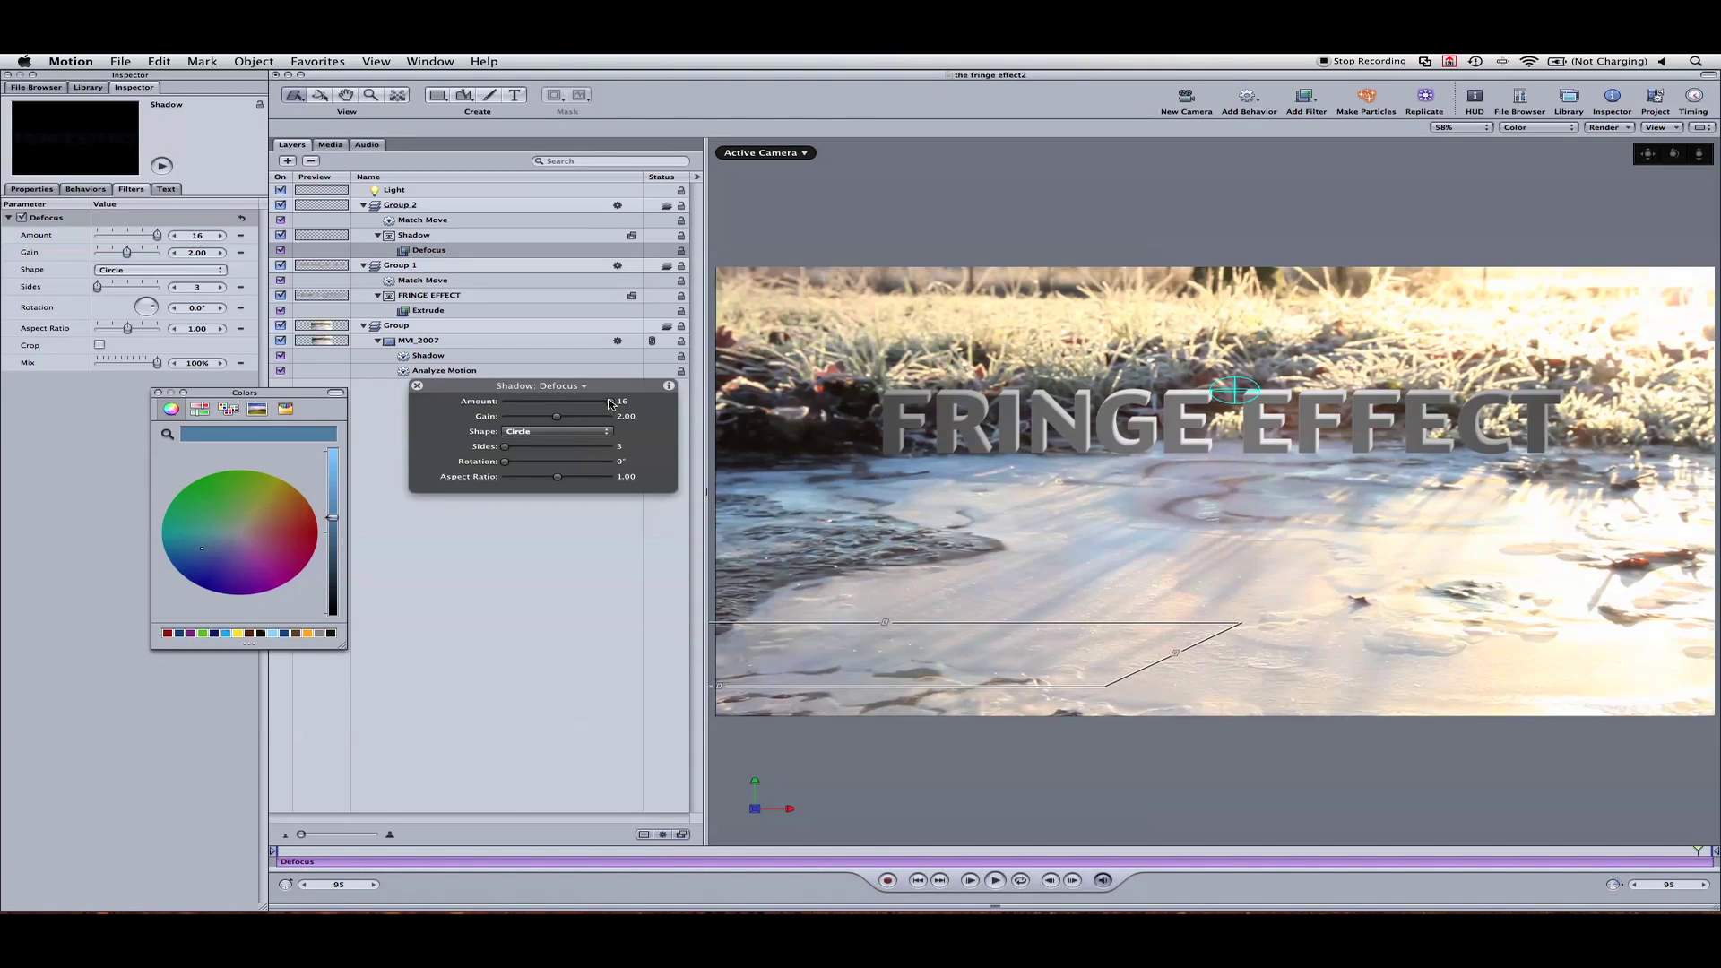
- Lower the Shadow text's opacity to 19% and preview the clip from the first frame
left_click(428, 238)
left_click_drag(528, 405, 527, 405)
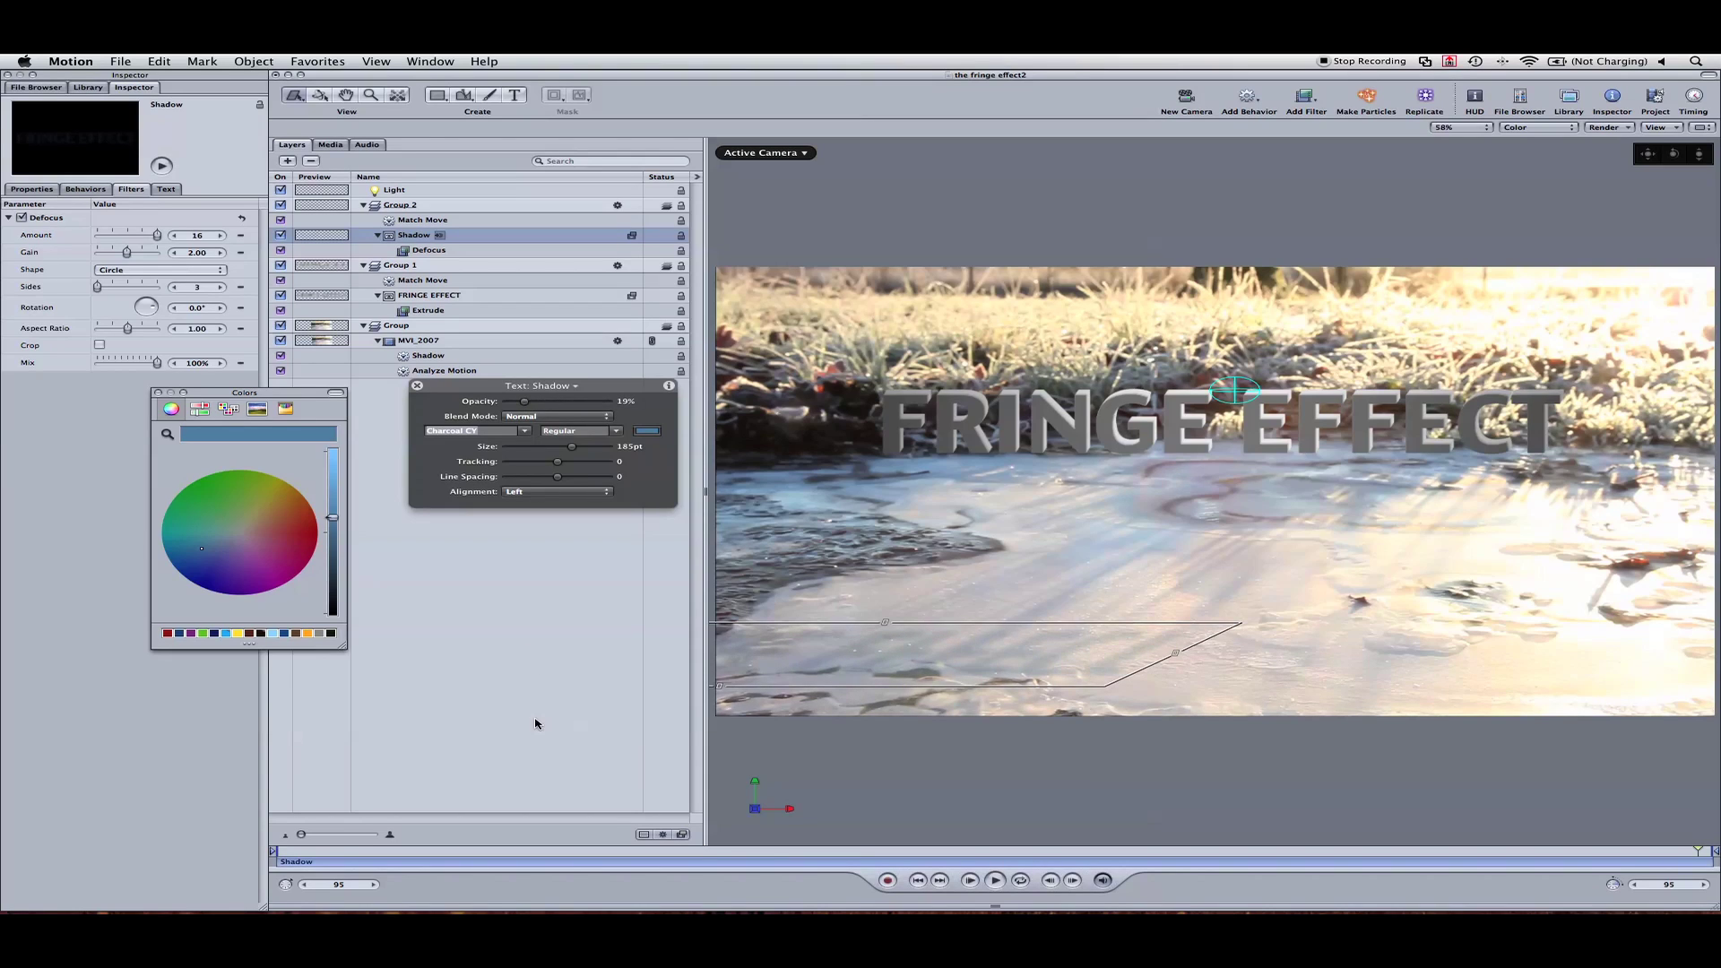
key("Home")
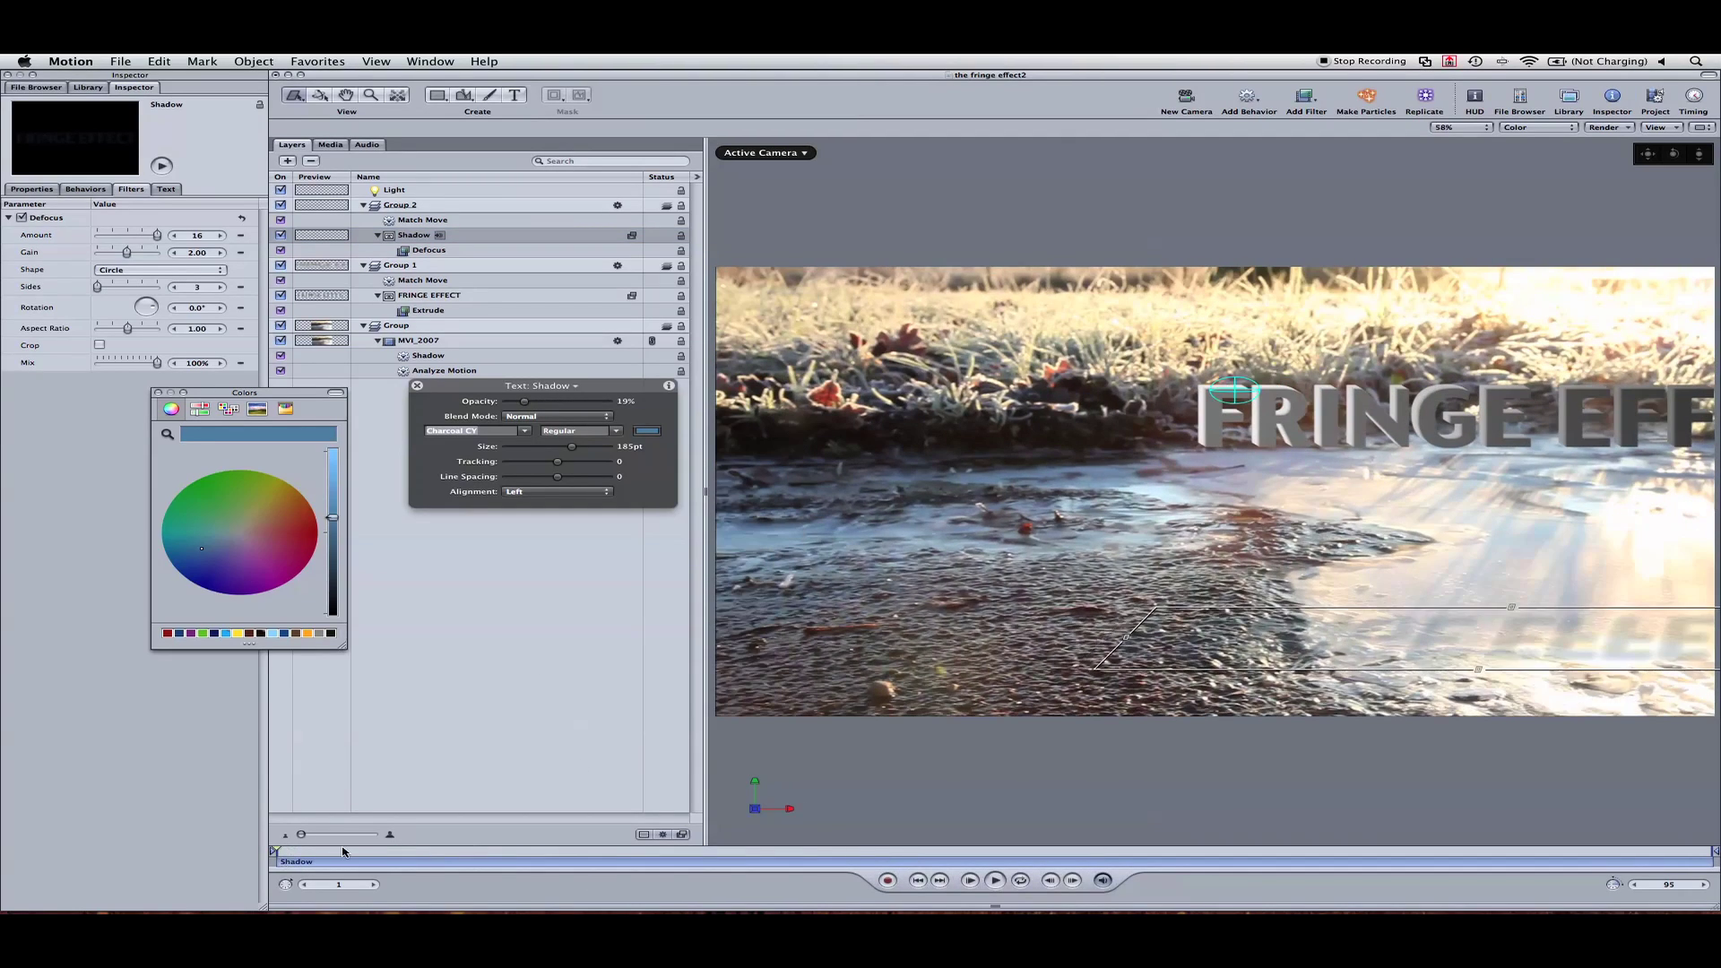
left_click(538, 754)
key("space")
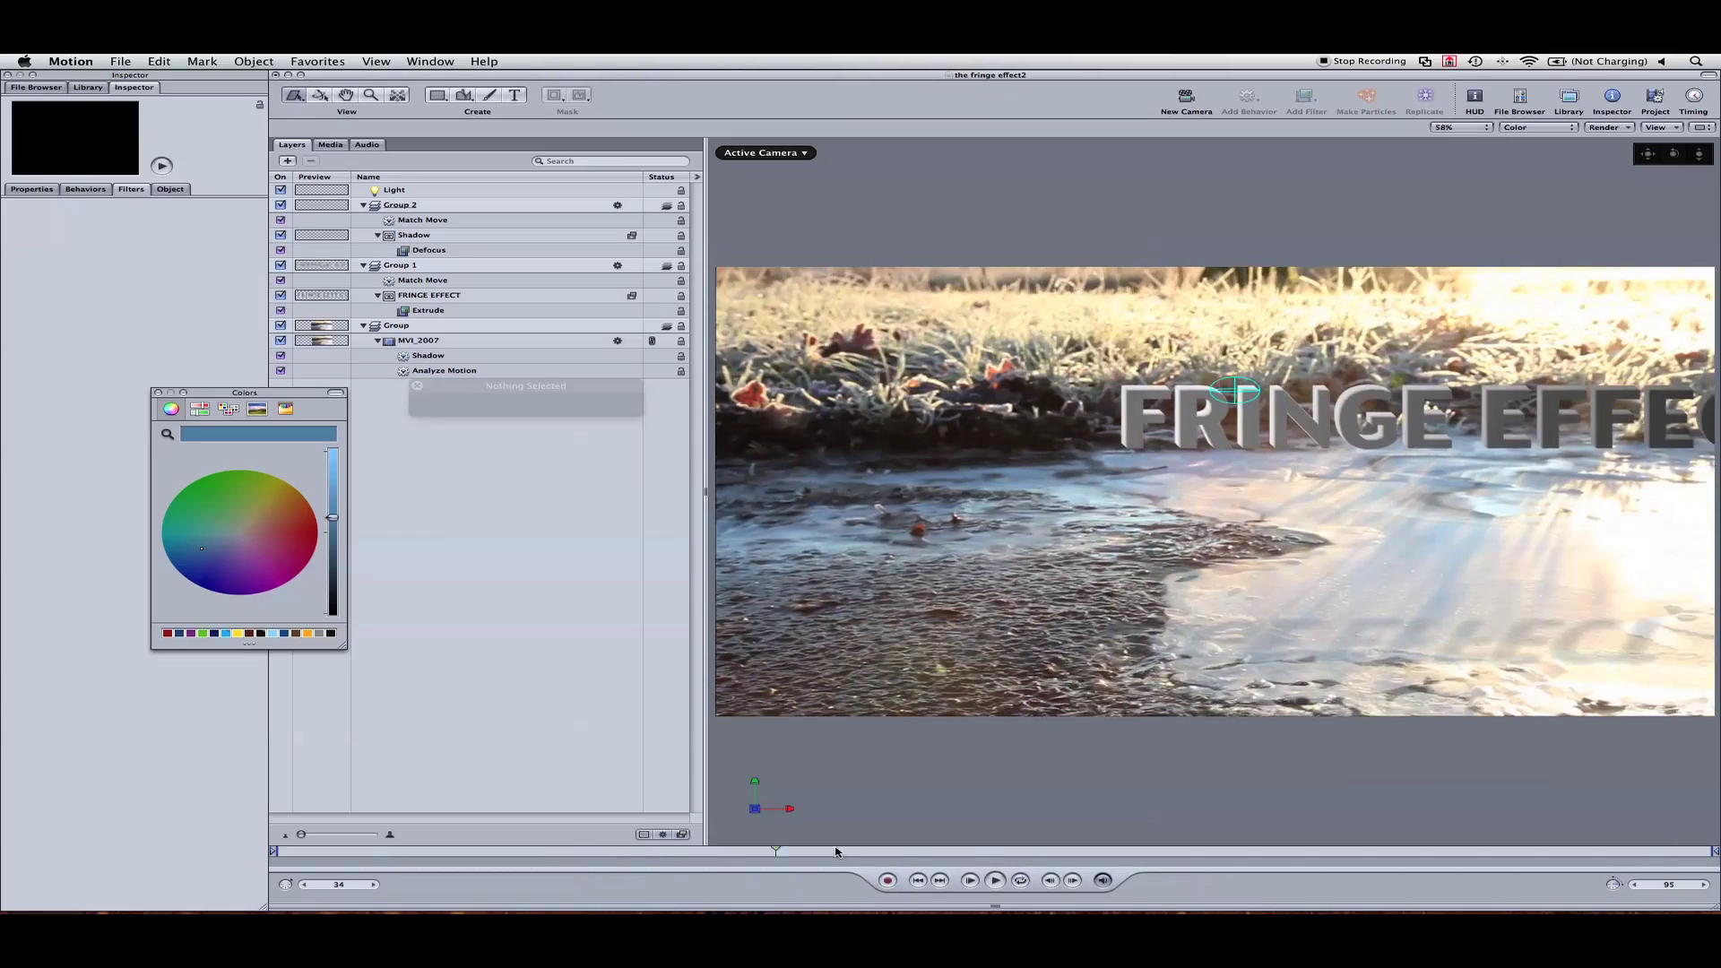
- Give the Extrude filter Front Brightness 0.29, Back Brightness 1.59 and Distance 21
left_click(466, 311)
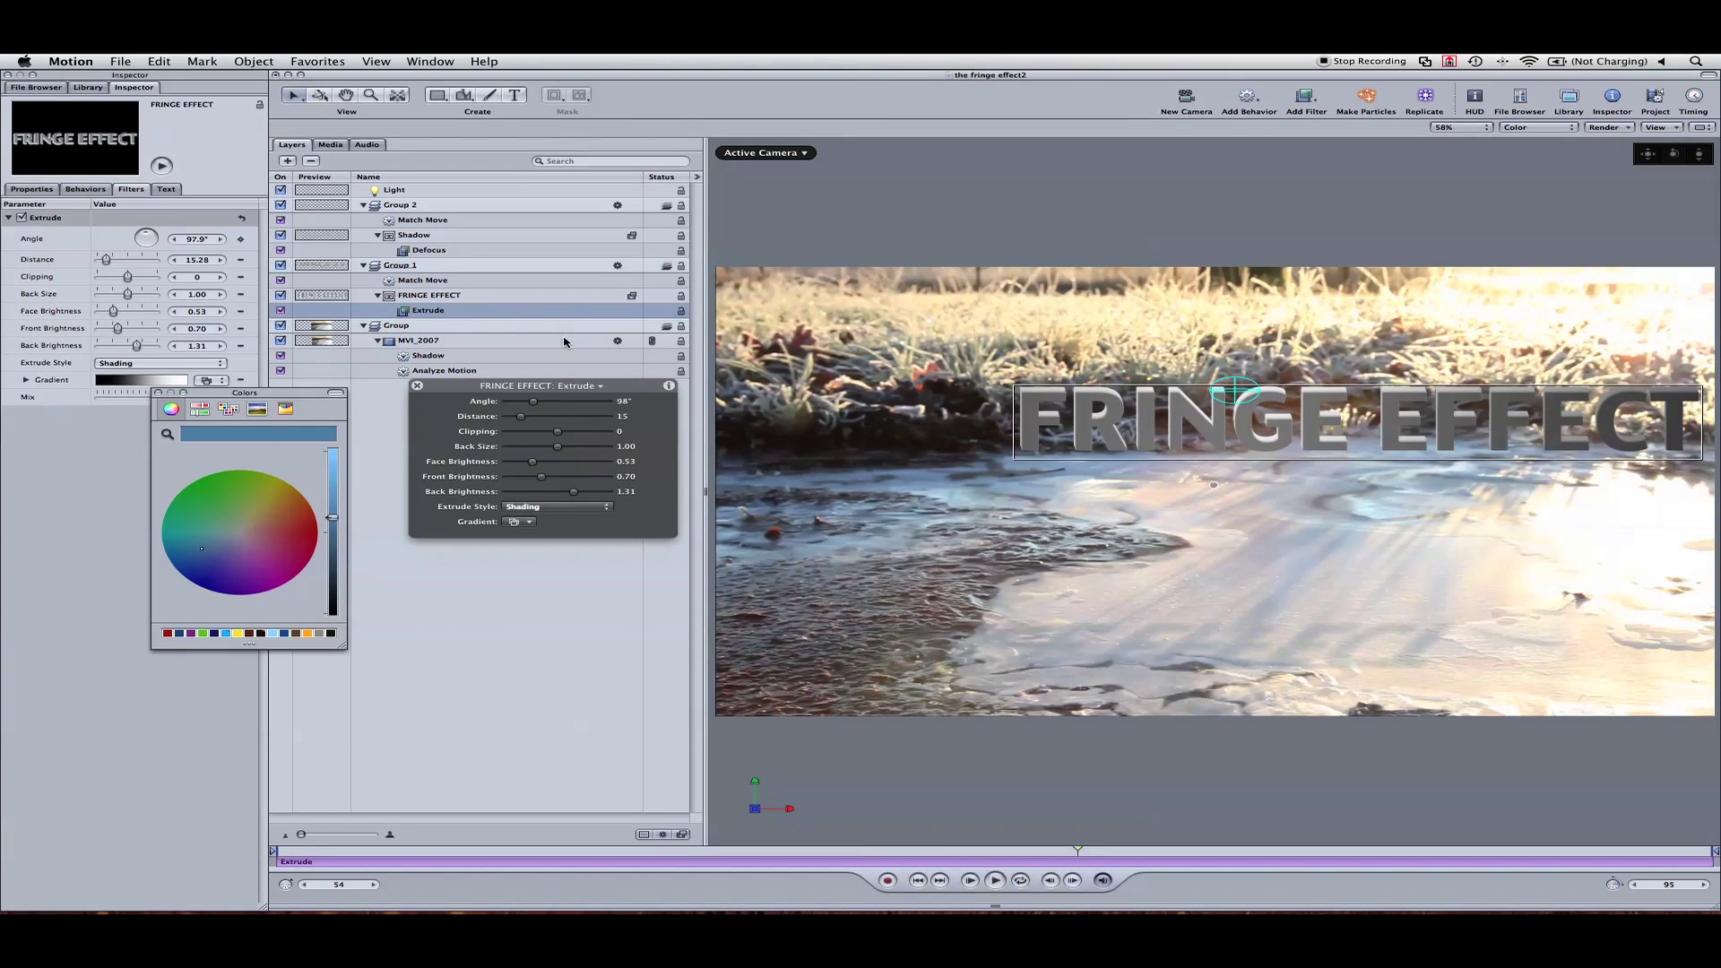
left_click_drag(526, 481, 499, 481)
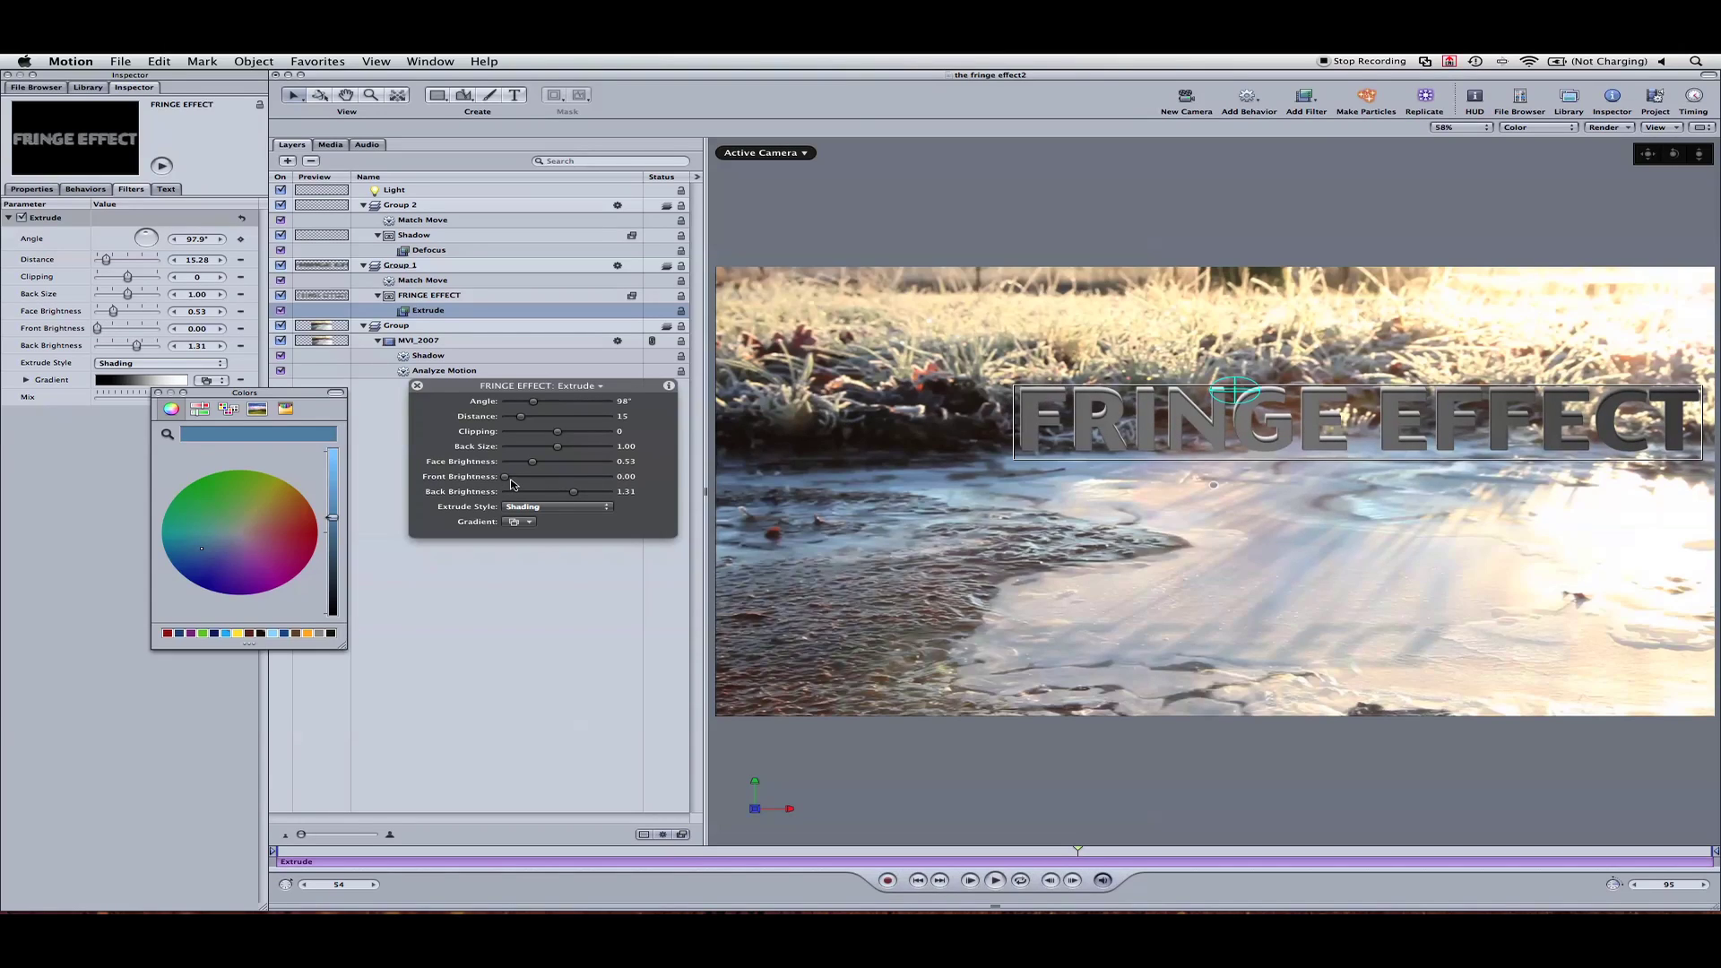
left_click_drag(507, 479, 518, 482)
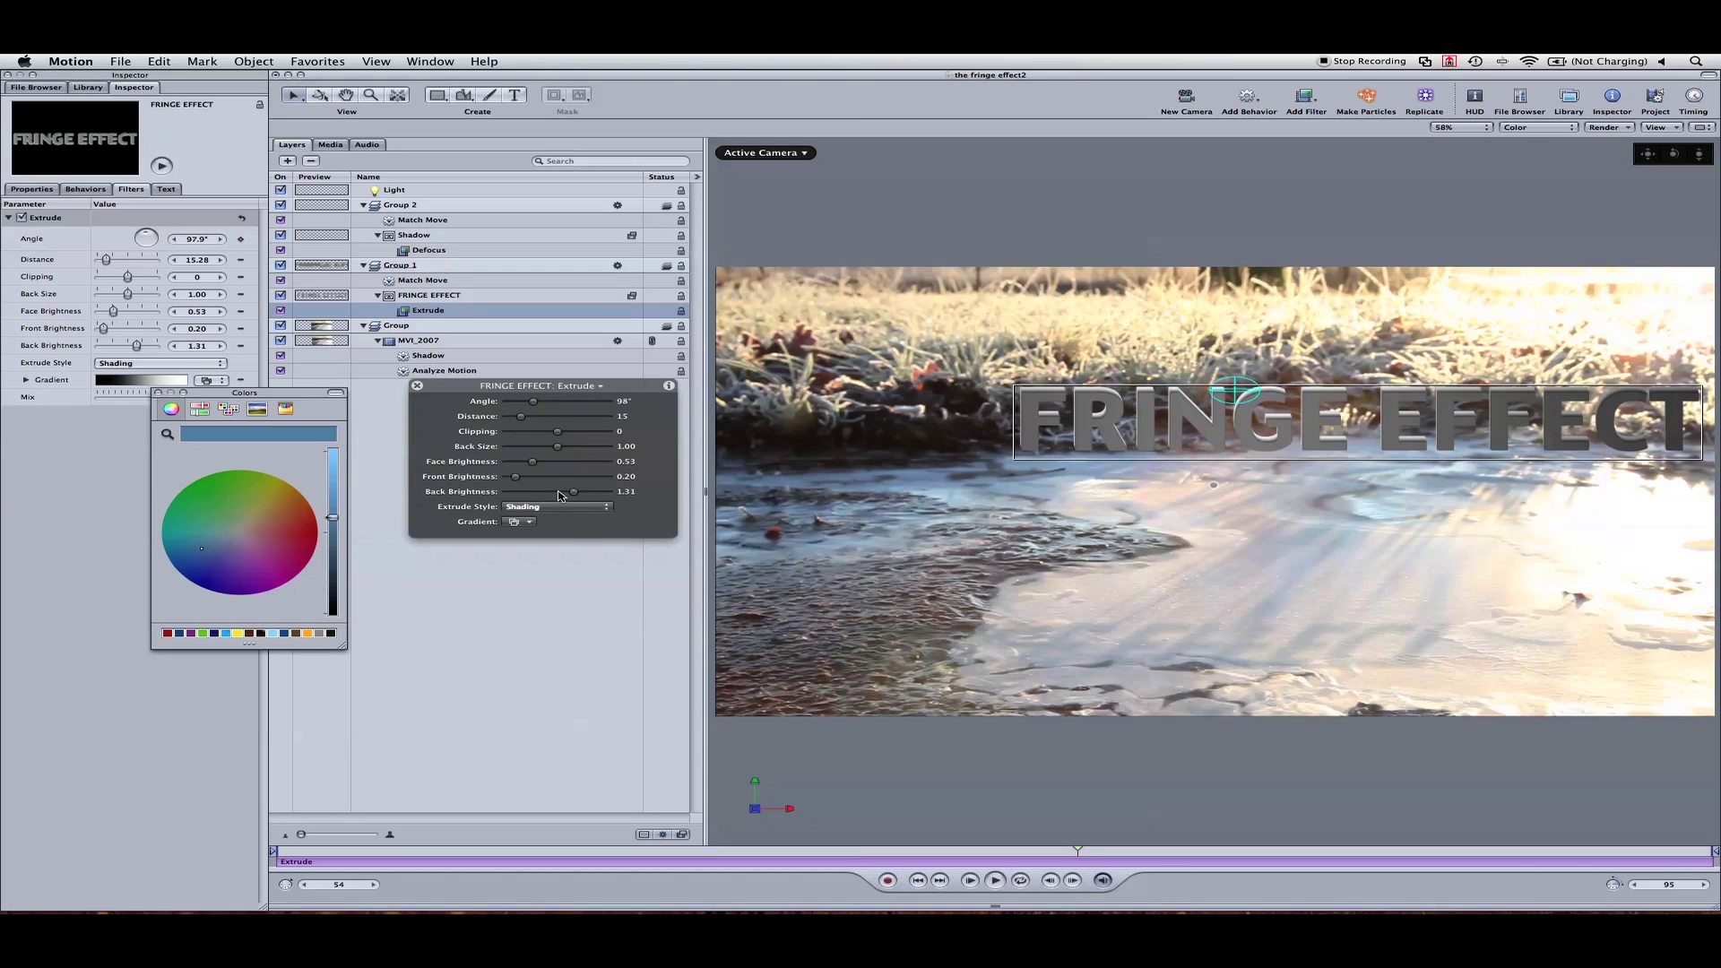
left_click(559, 492)
left_click_drag(557, 494, 591, 496)
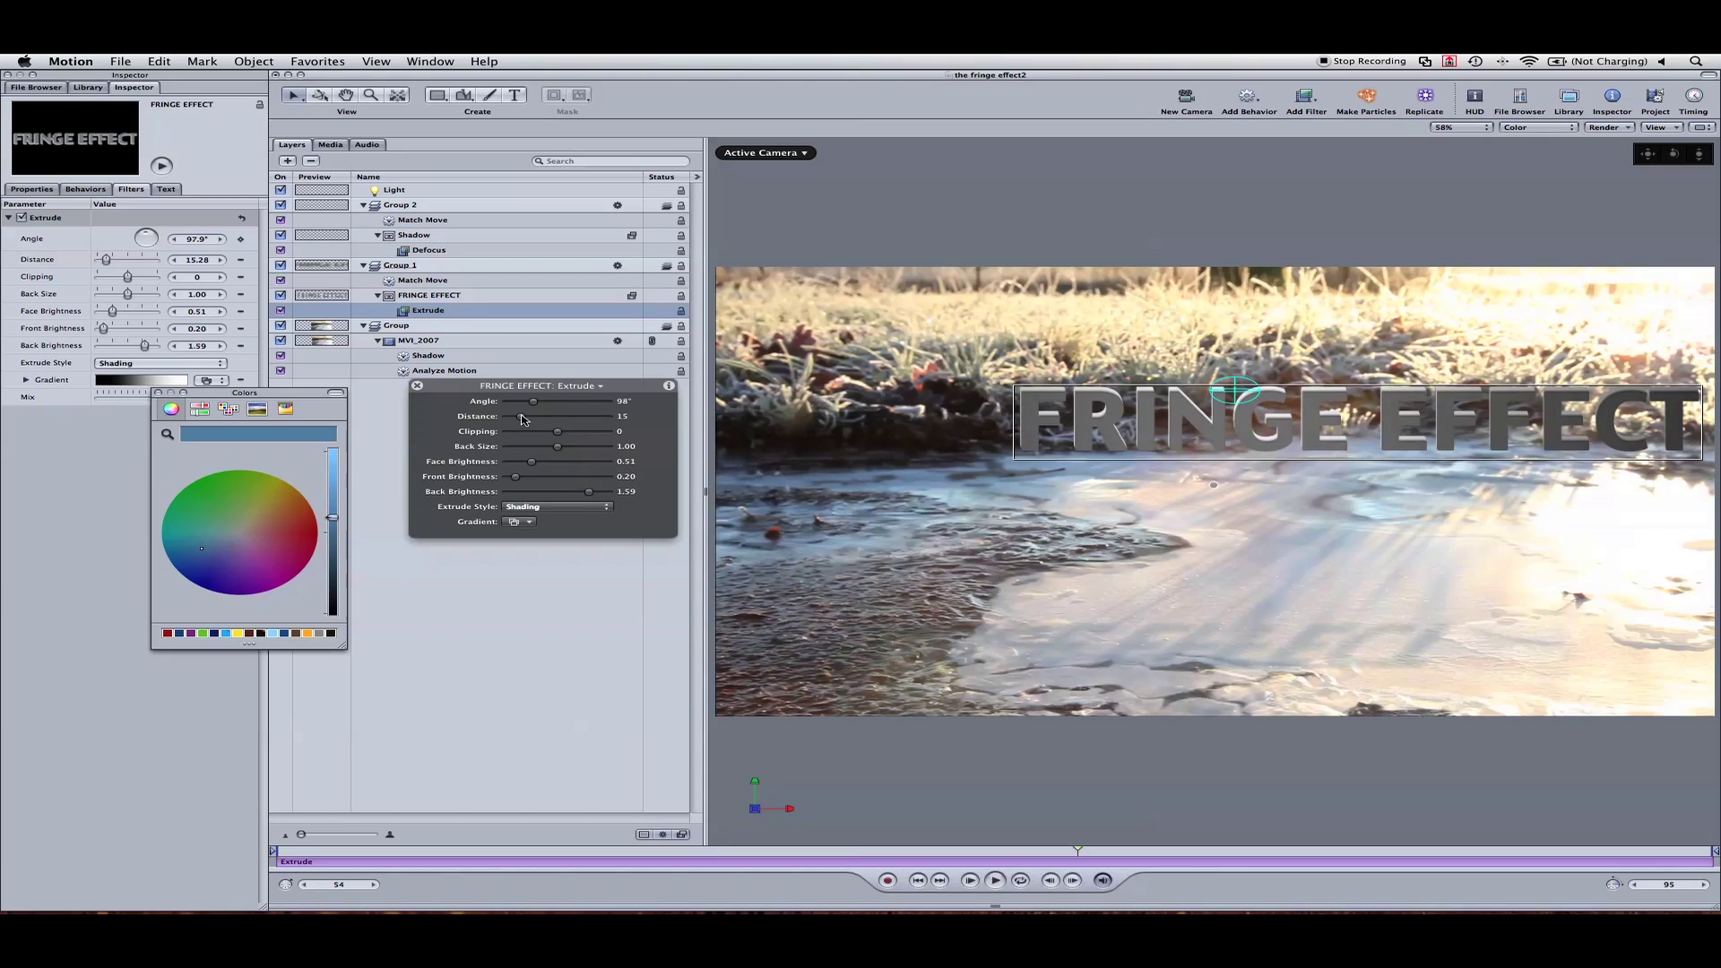
left_click_drag(524, 419, 529, 420)
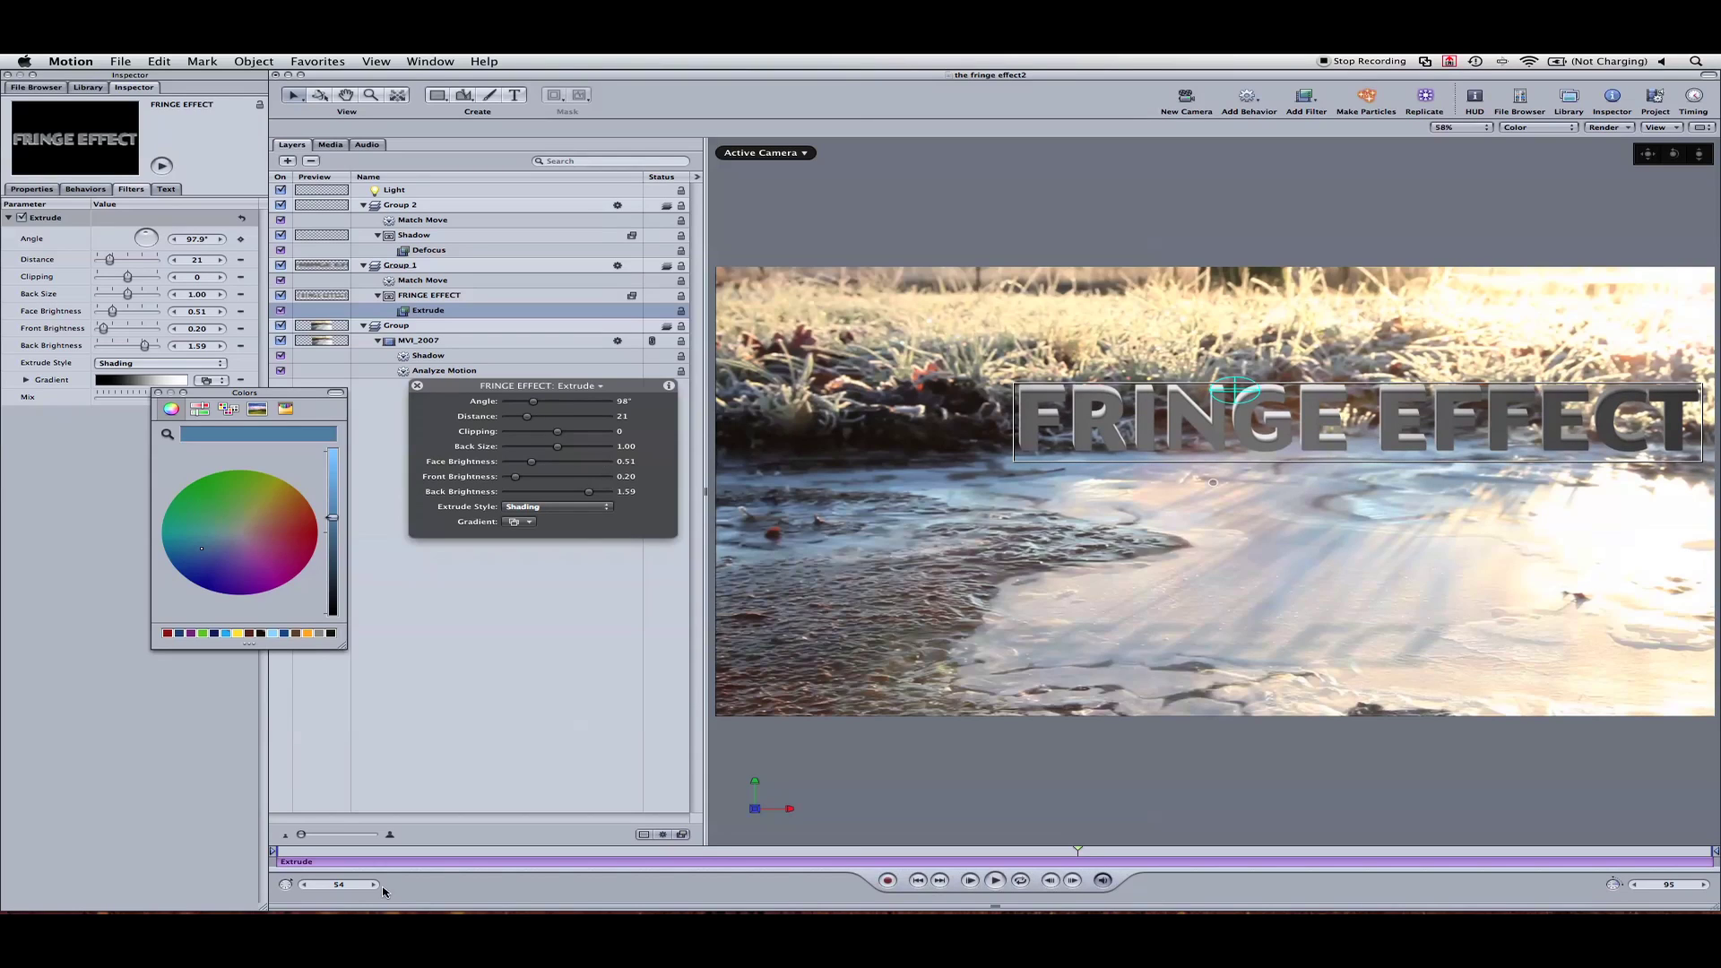
key("Home")
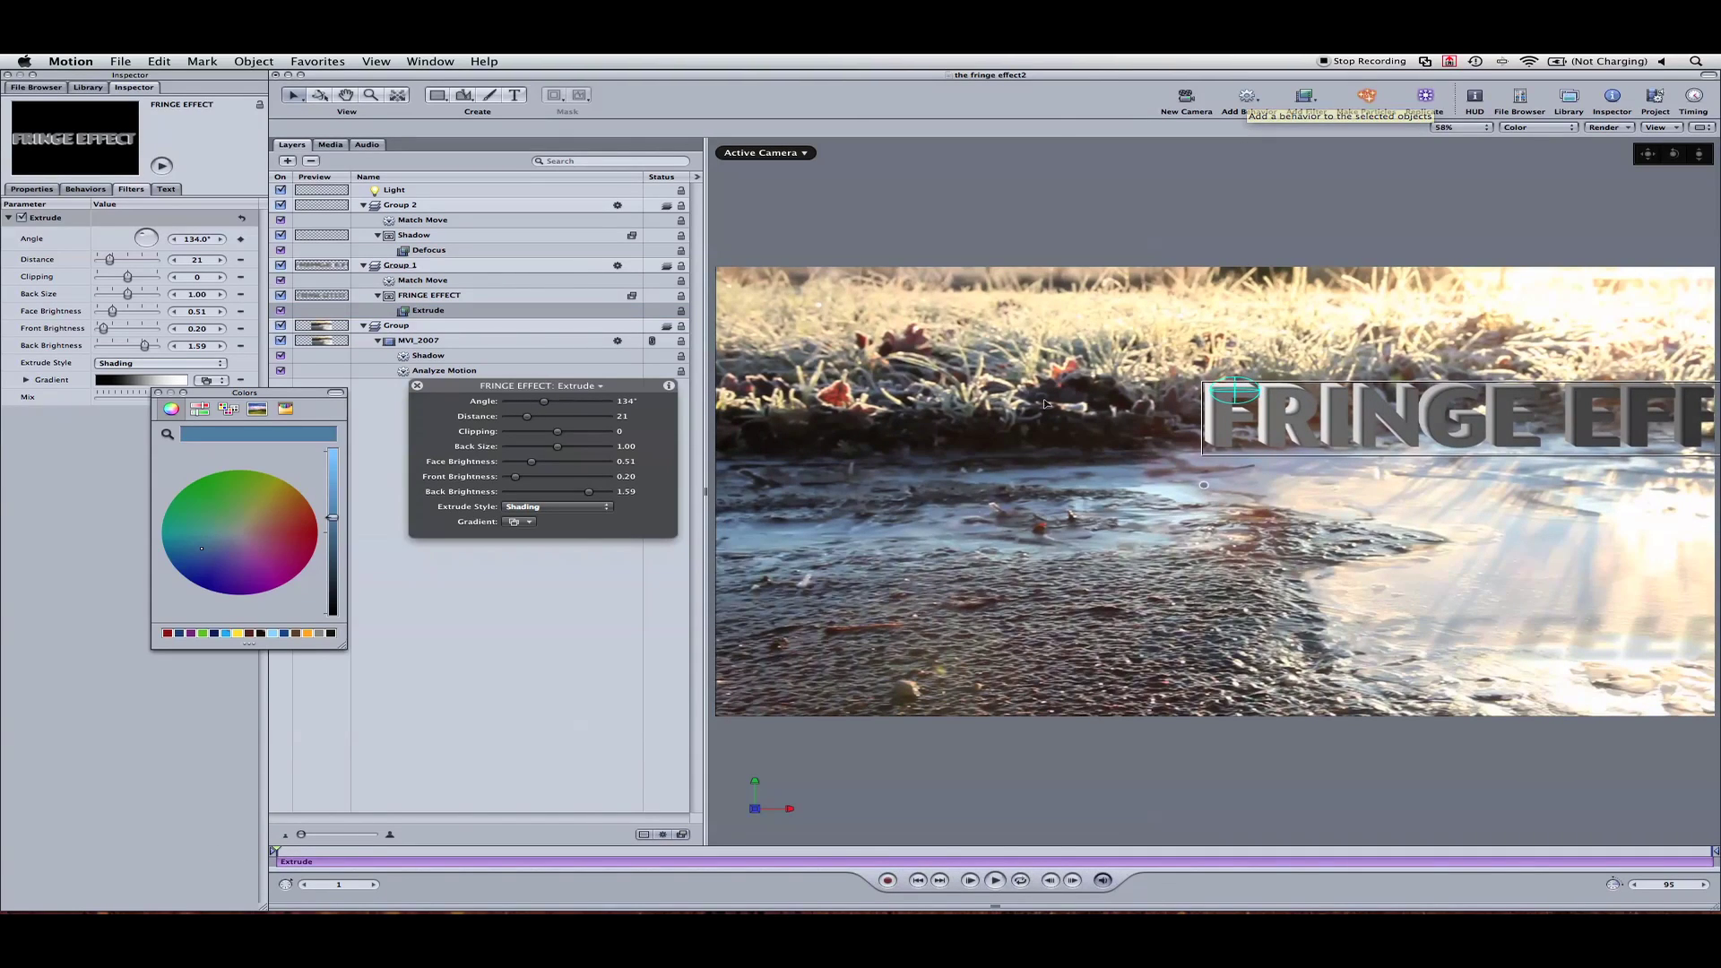
left_click(466, 299)
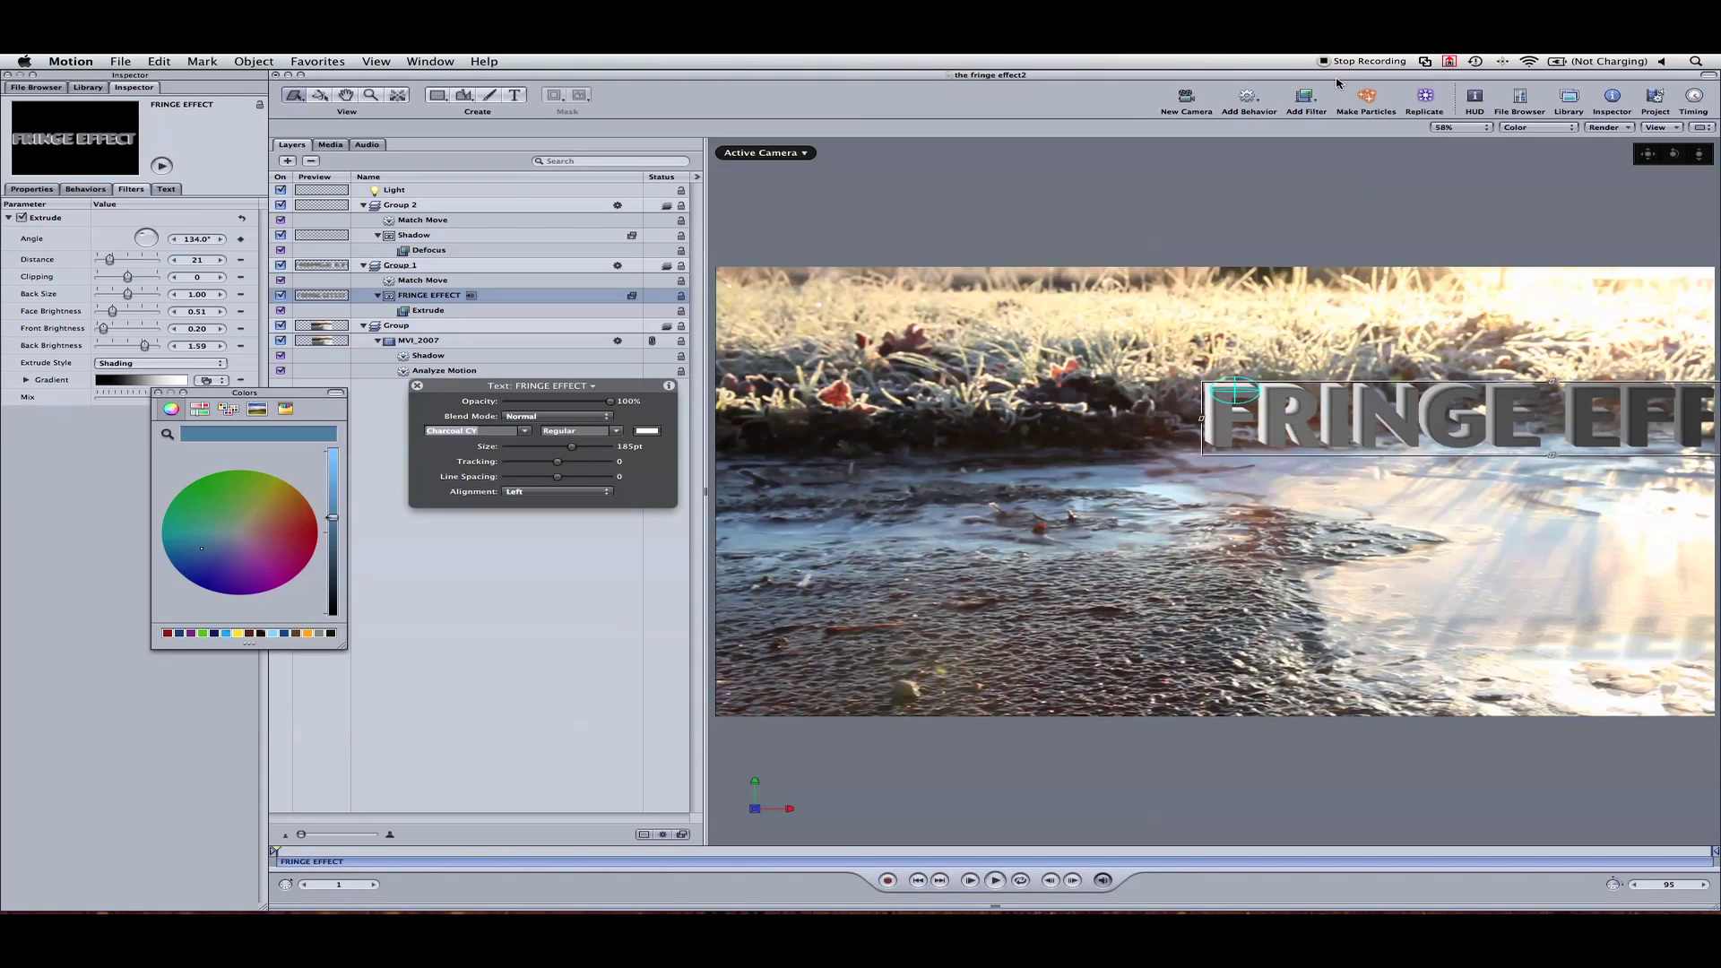
- Add a Defocus blur to FRINGE EFFECT with Amount 3
left_click(1307, 95)
mouse_move(1340, 112)
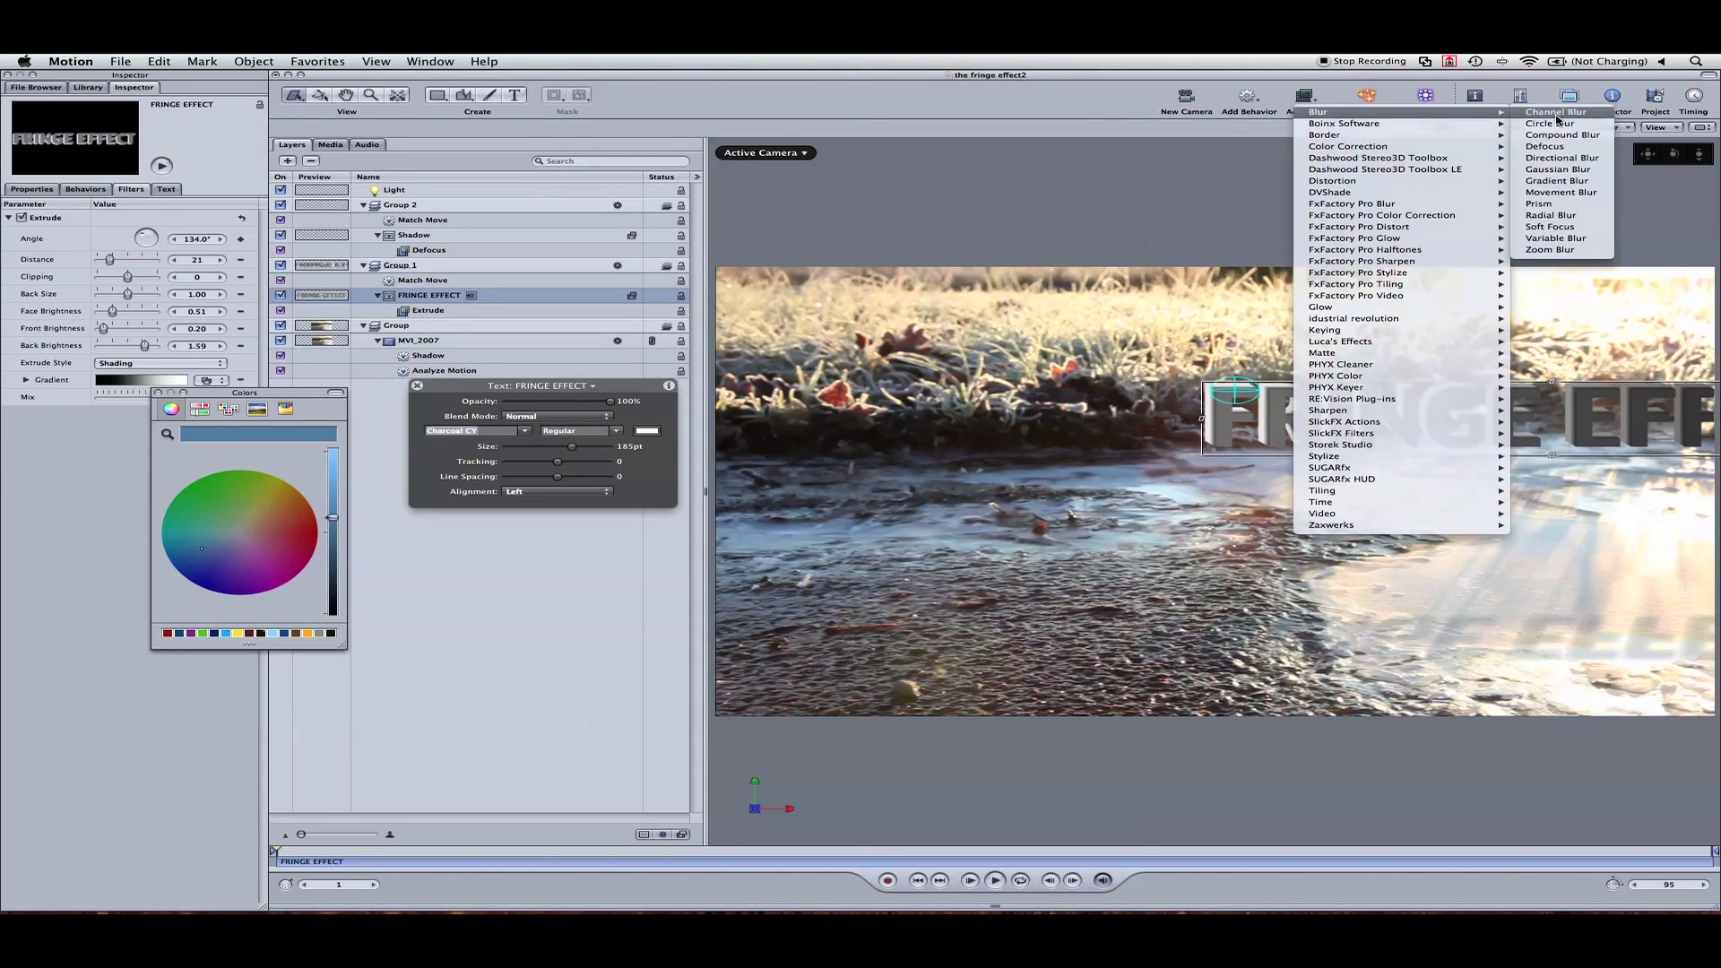
left_click(1562, 147)
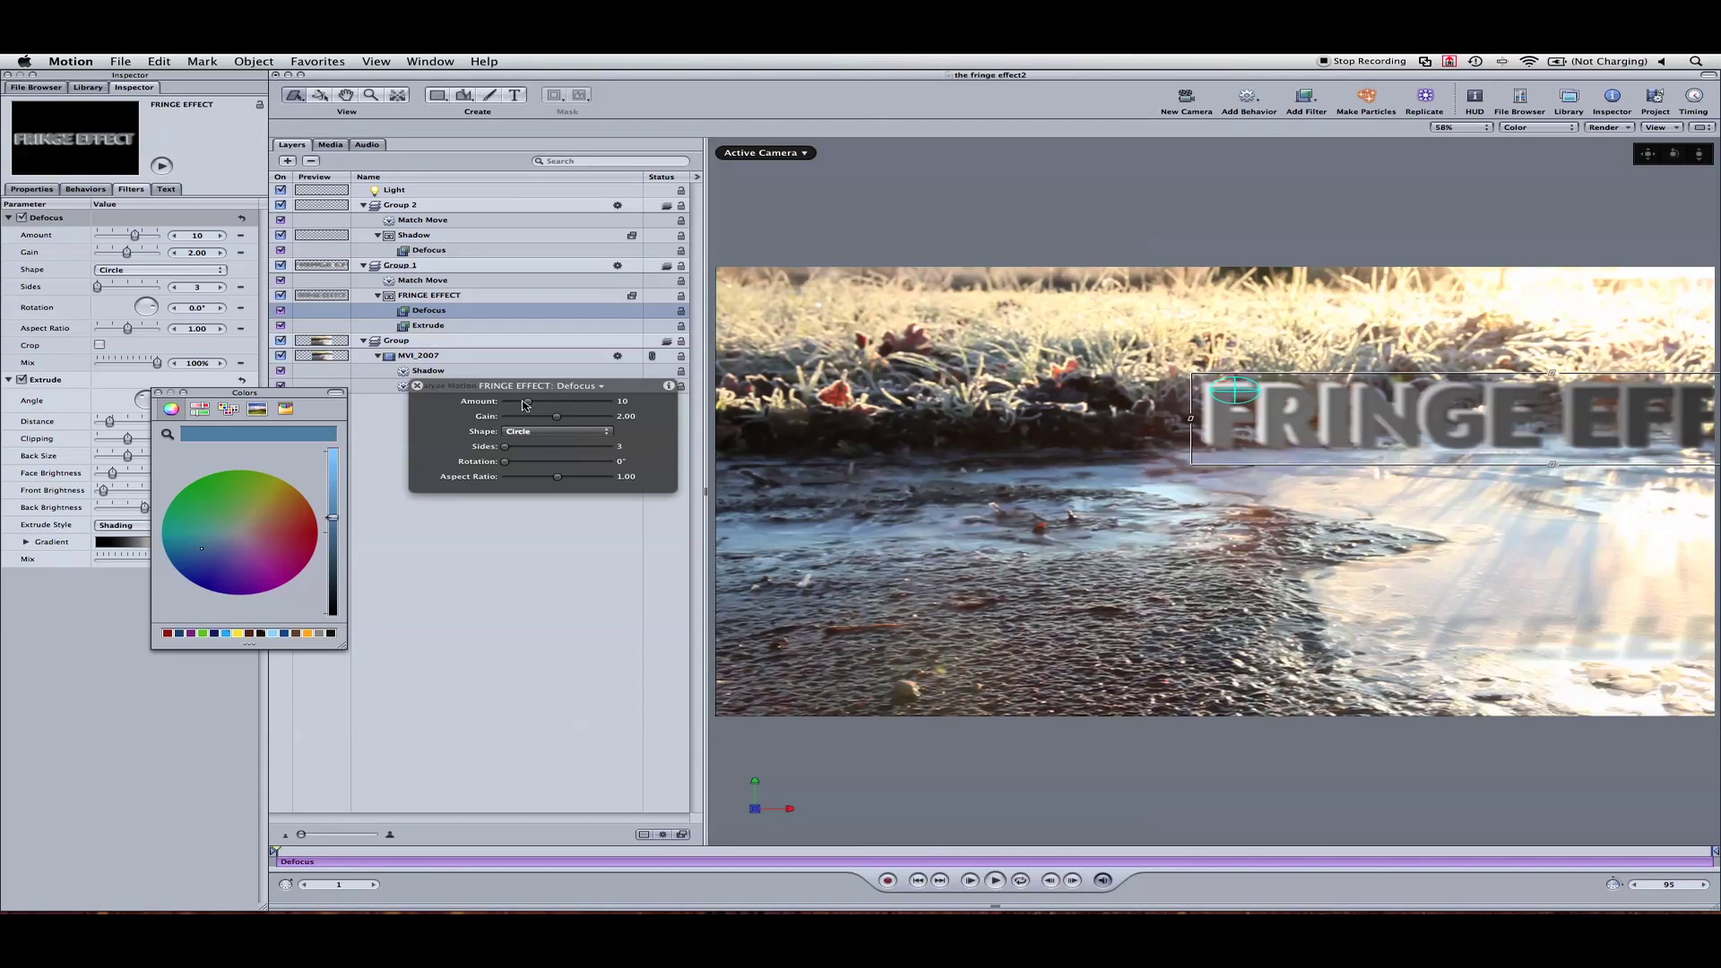
left_click_drag(525, 405, 525, 406)
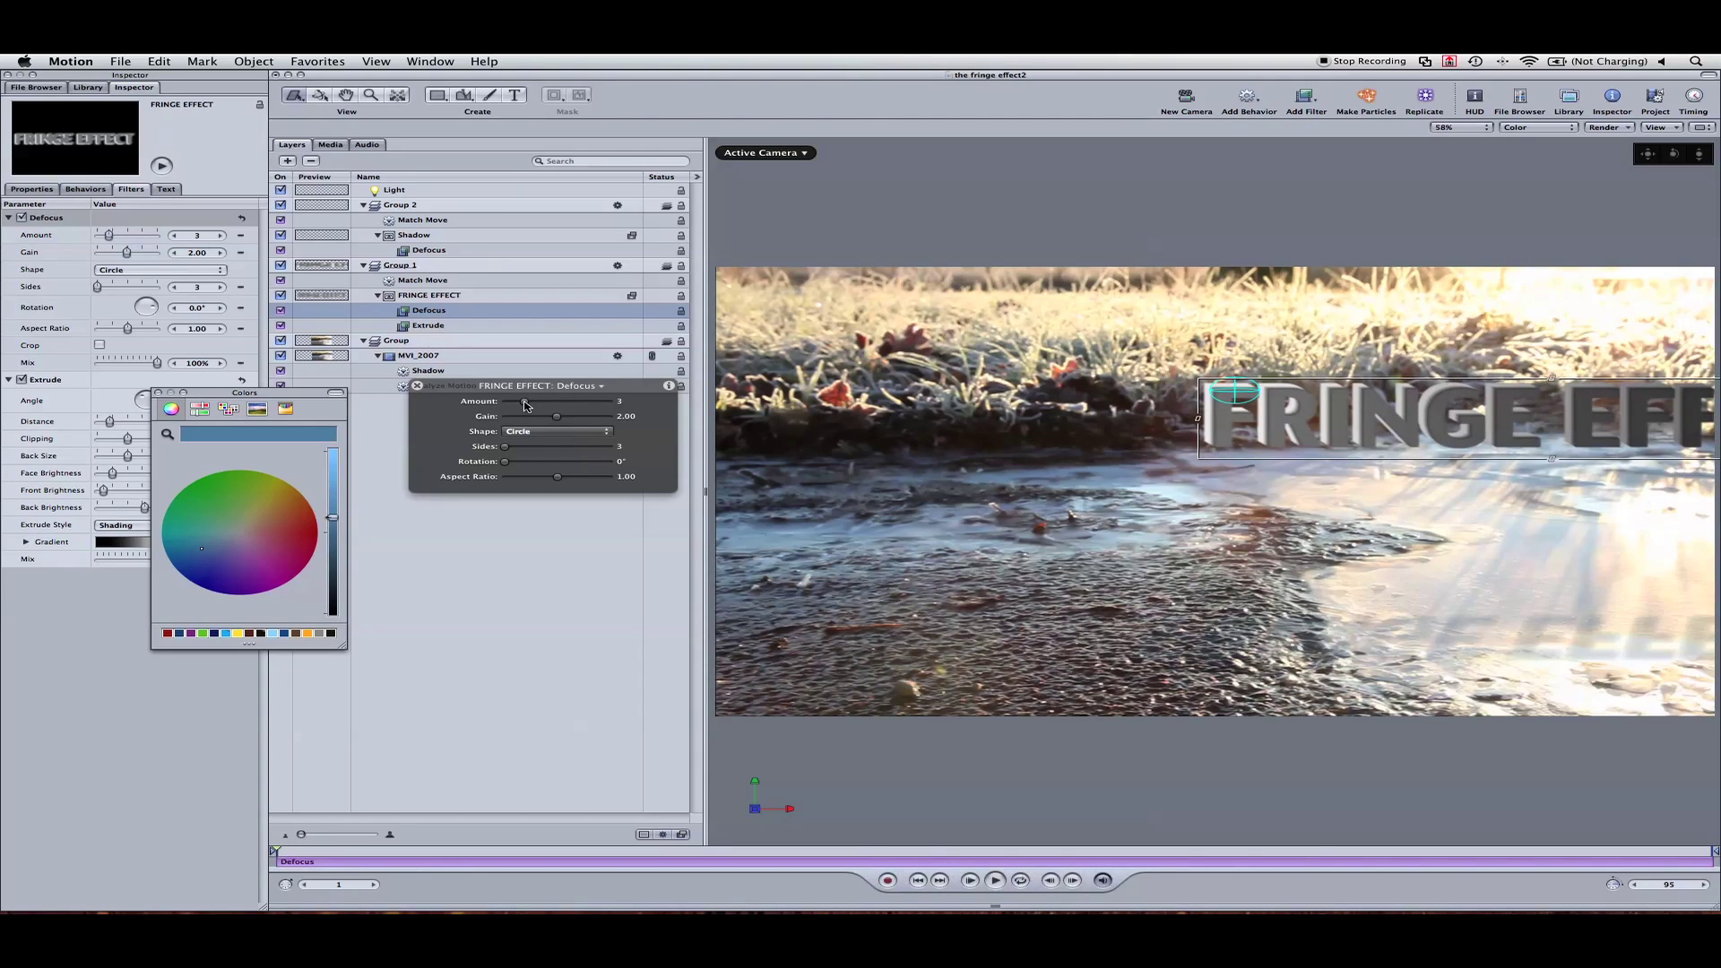
- Keyframe the title's Defocus Amount to 0 at about frame 25, then play the focus pull
left_click(889, 884)
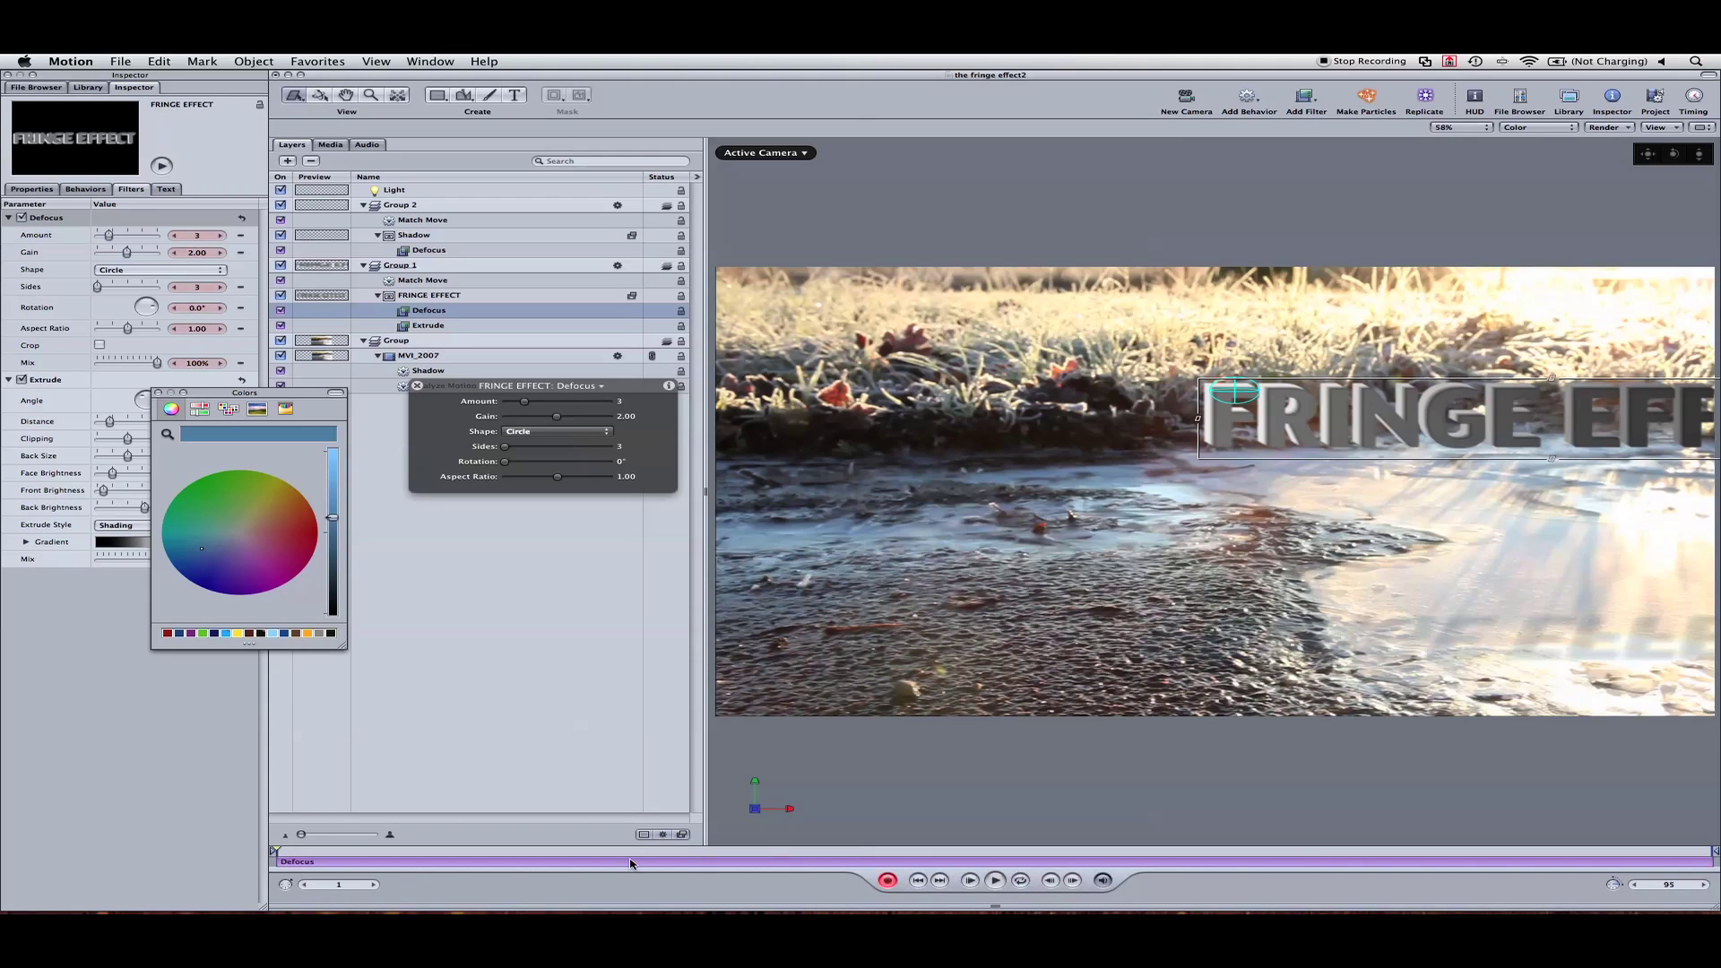
left_click_drag(564, 858, 660, 856)
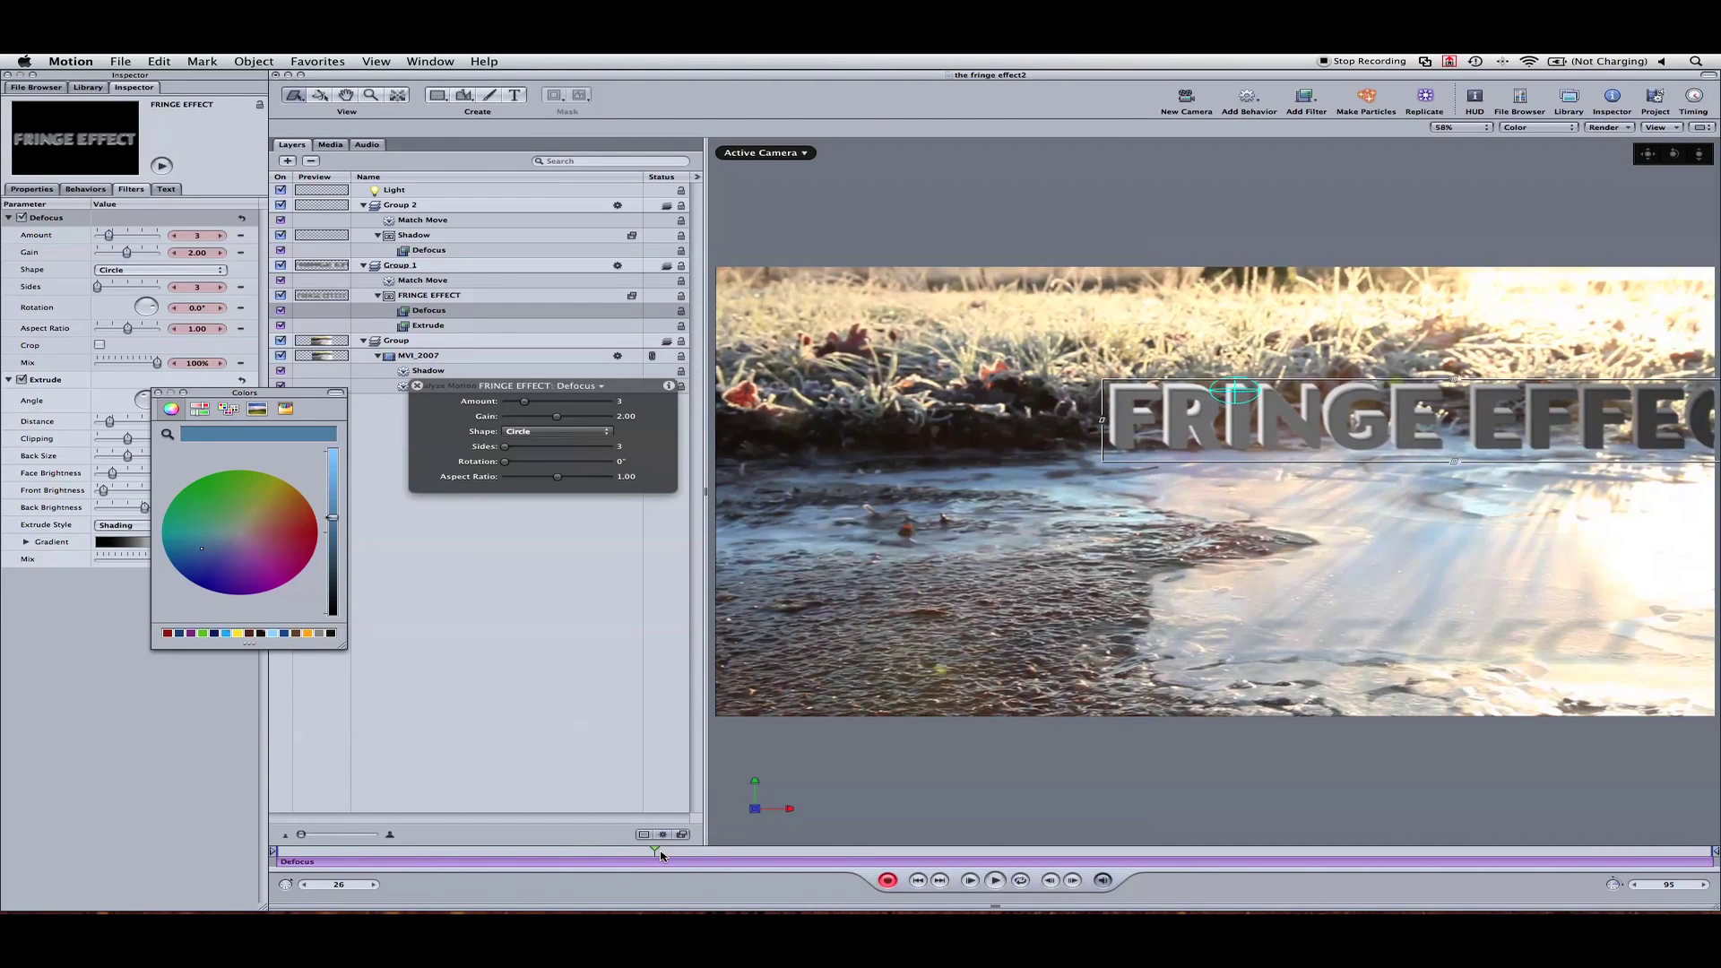
left_click(518, 404)
left_click_drag(518, 407, 501, 408)
left_click_drag(335, 856, 255, 853)
key("space")
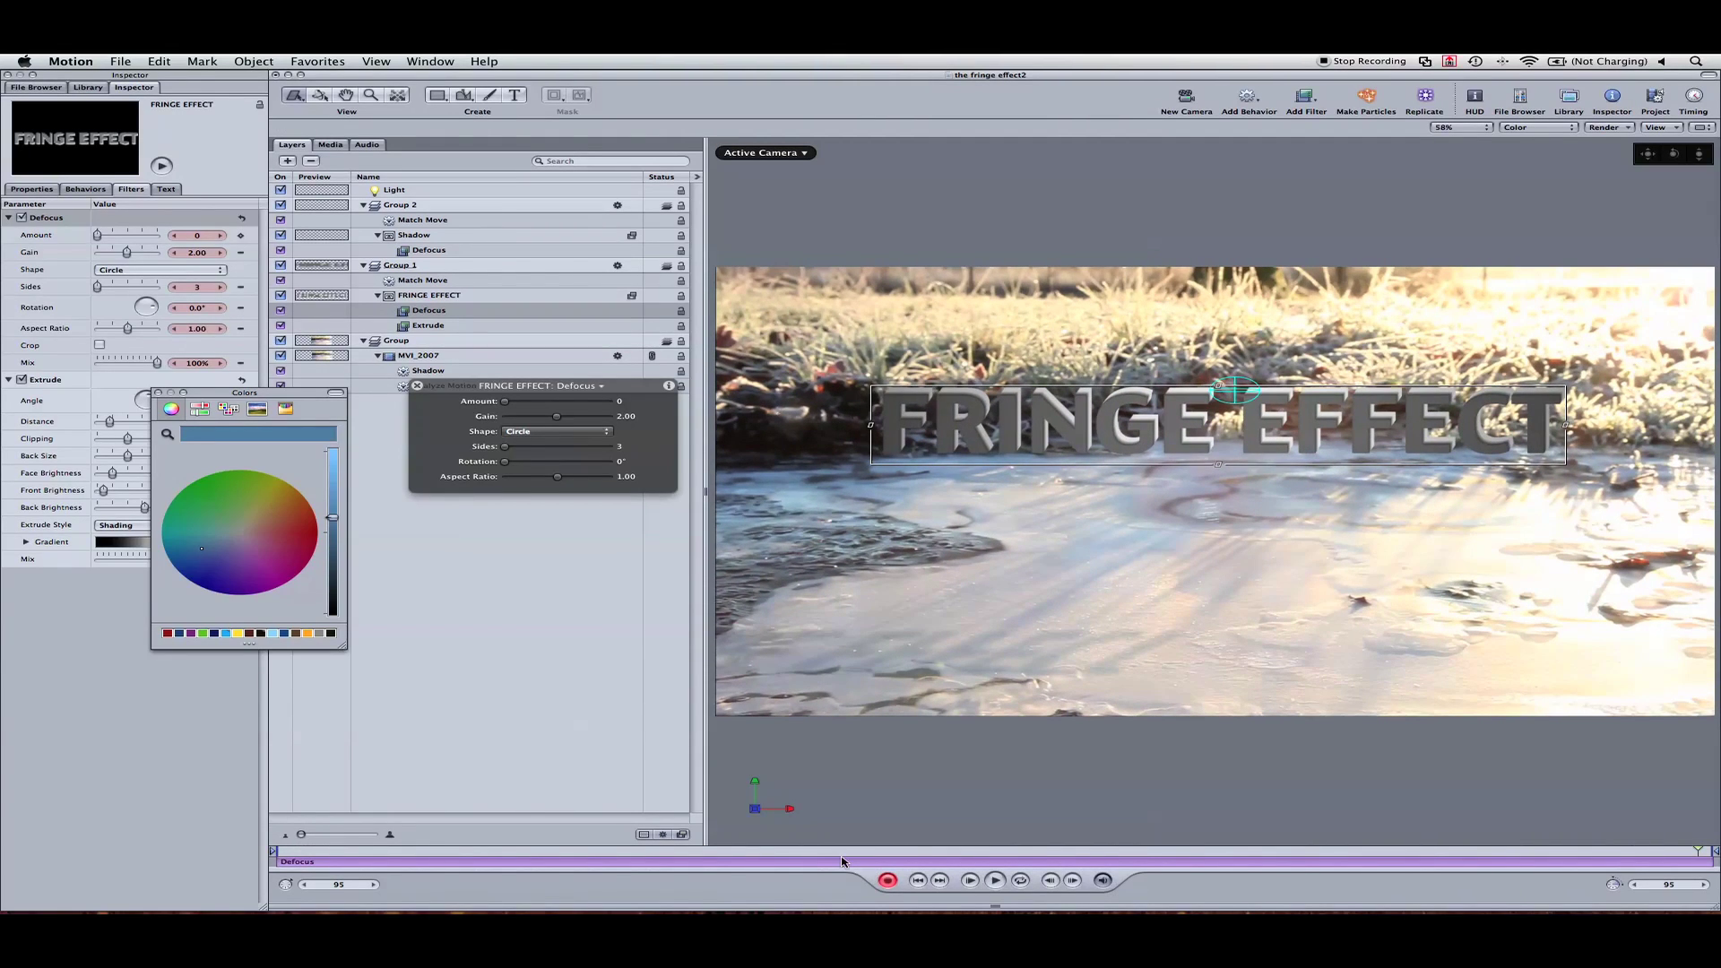
left_click_drag(842, 856, 1332, 843)
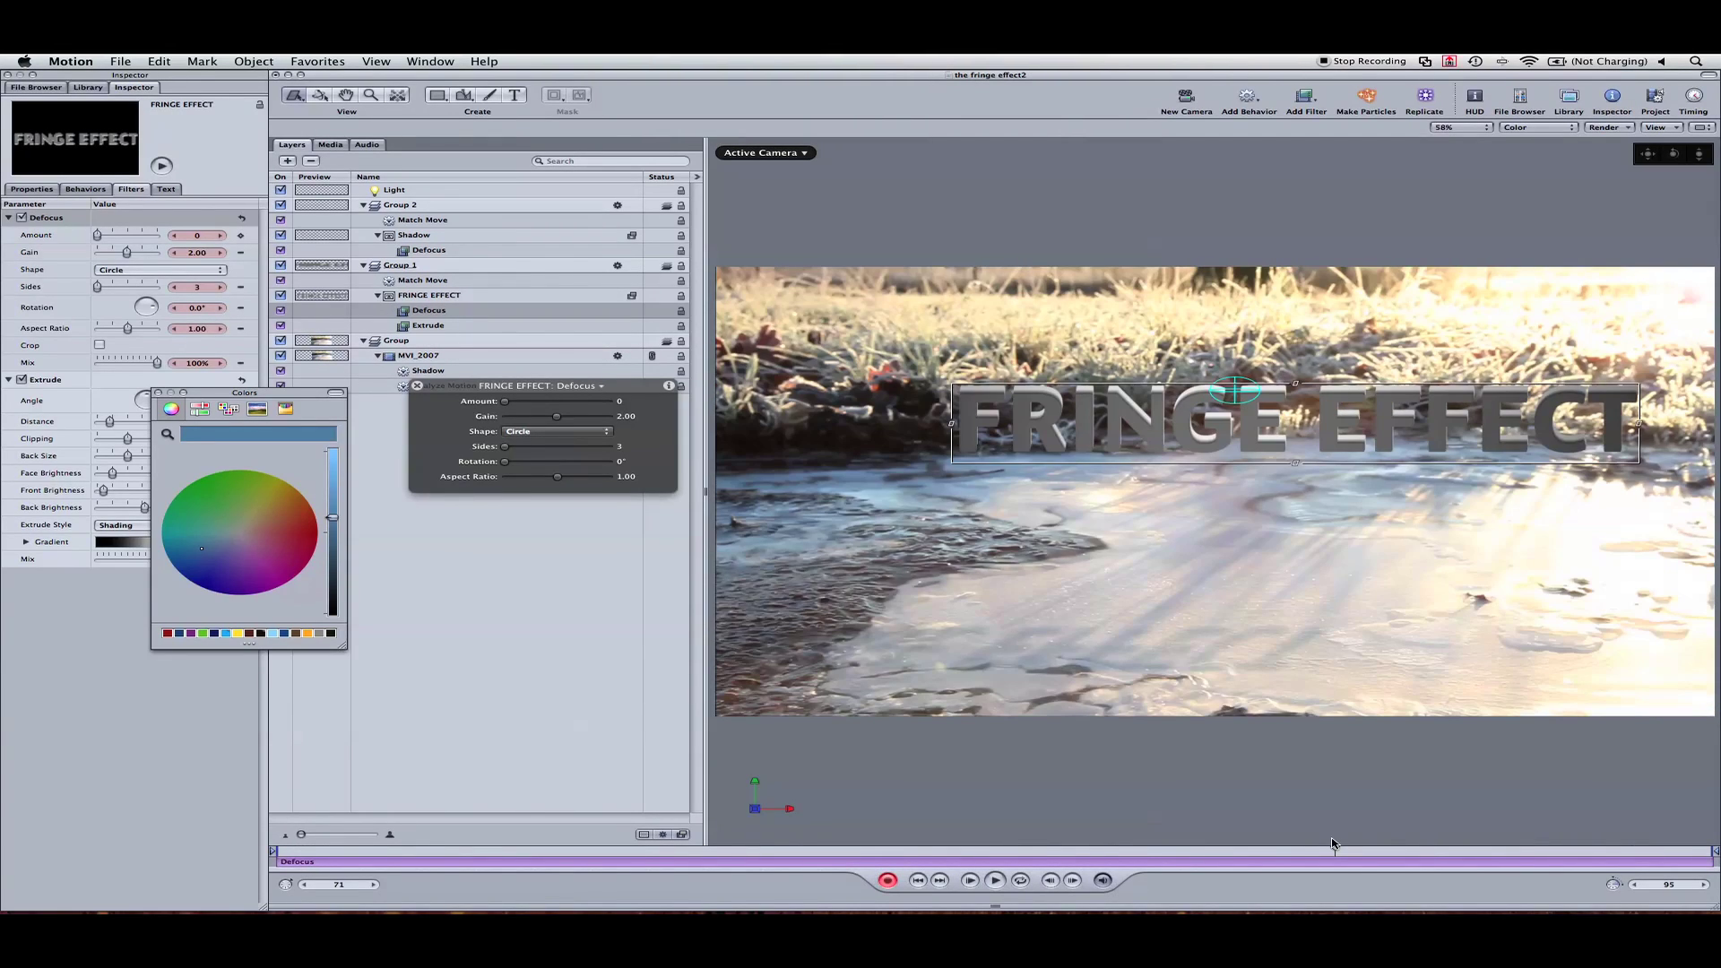